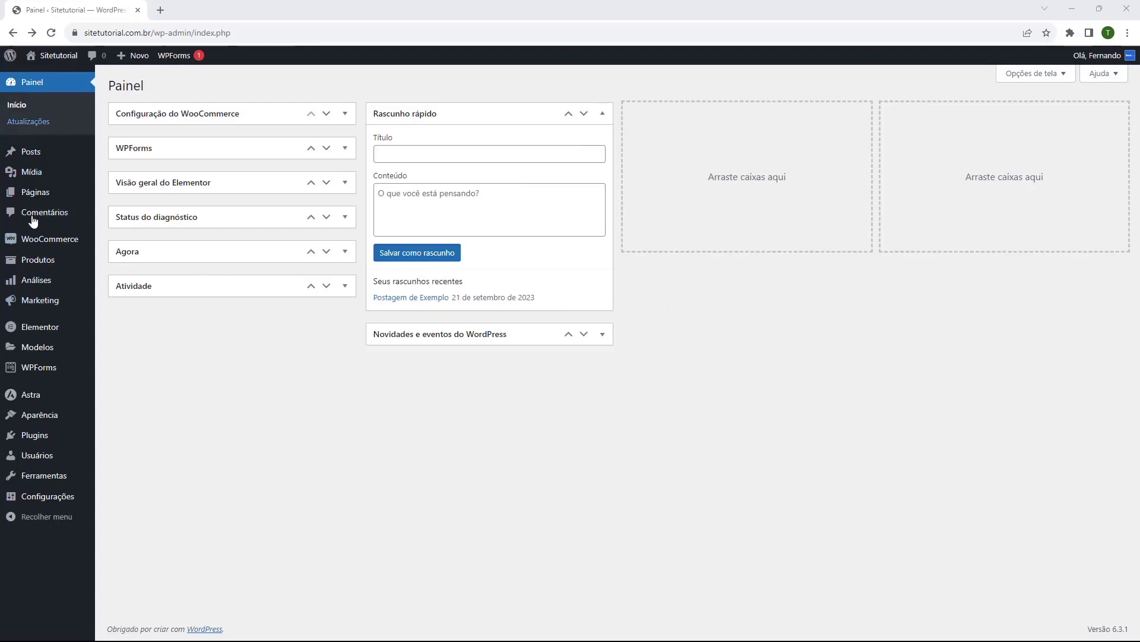
Open the Inicio page from the site's page list in the Elementor editor.
mouse_move(31, 200)
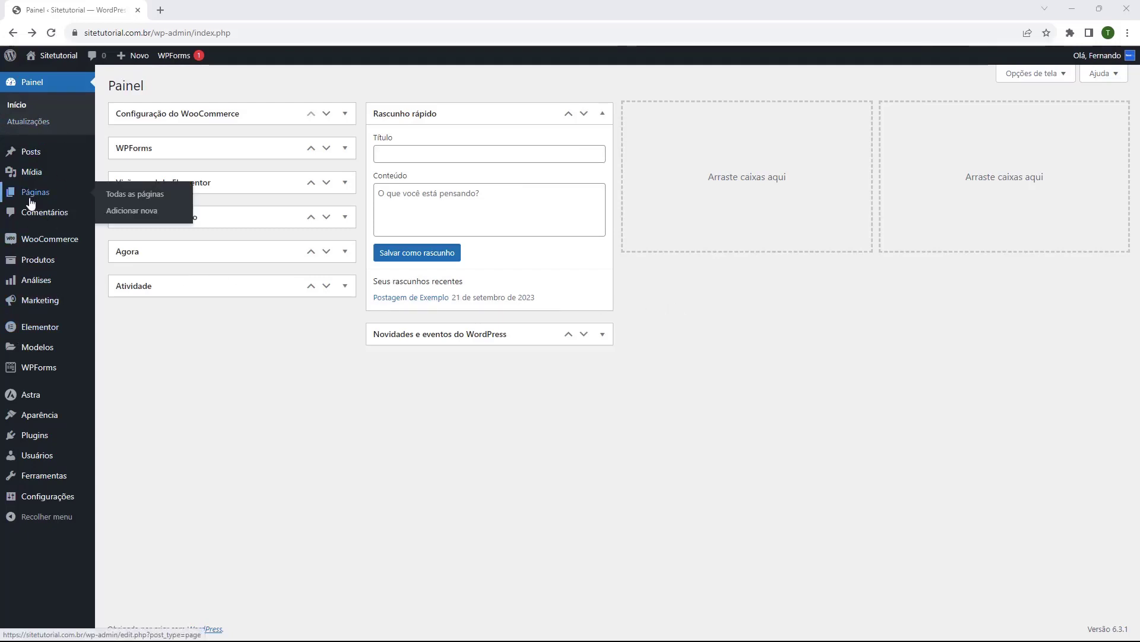
left_click(33, 199)
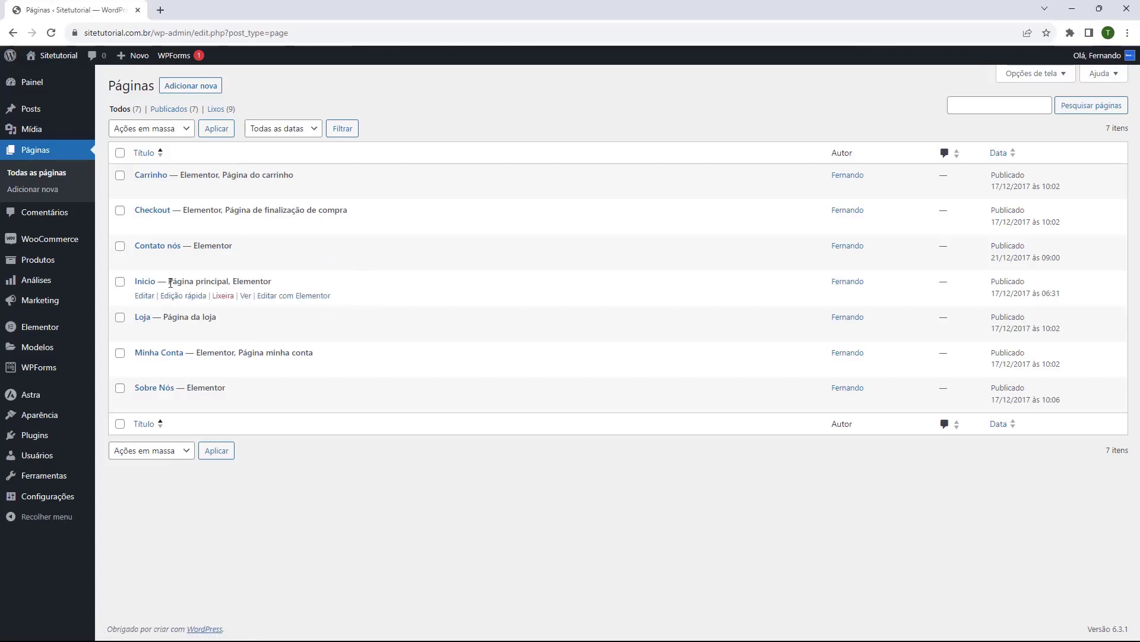
left_click_drag(169, 284, 230, 282)
left_click(198, 281)
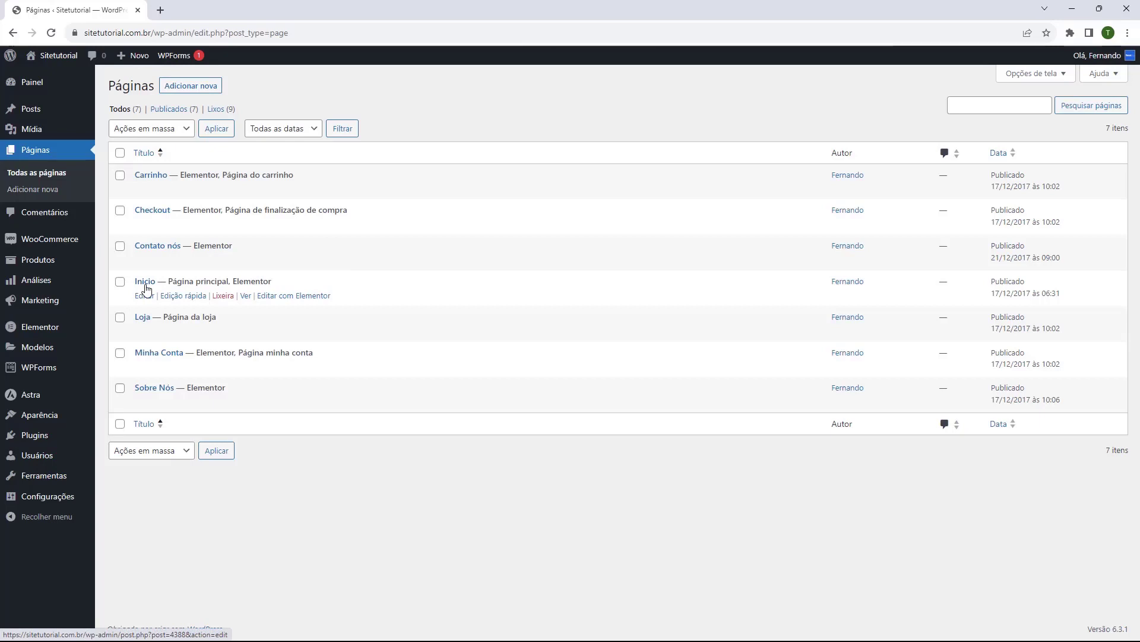
left_click_drag(170, 284, 259, 283)
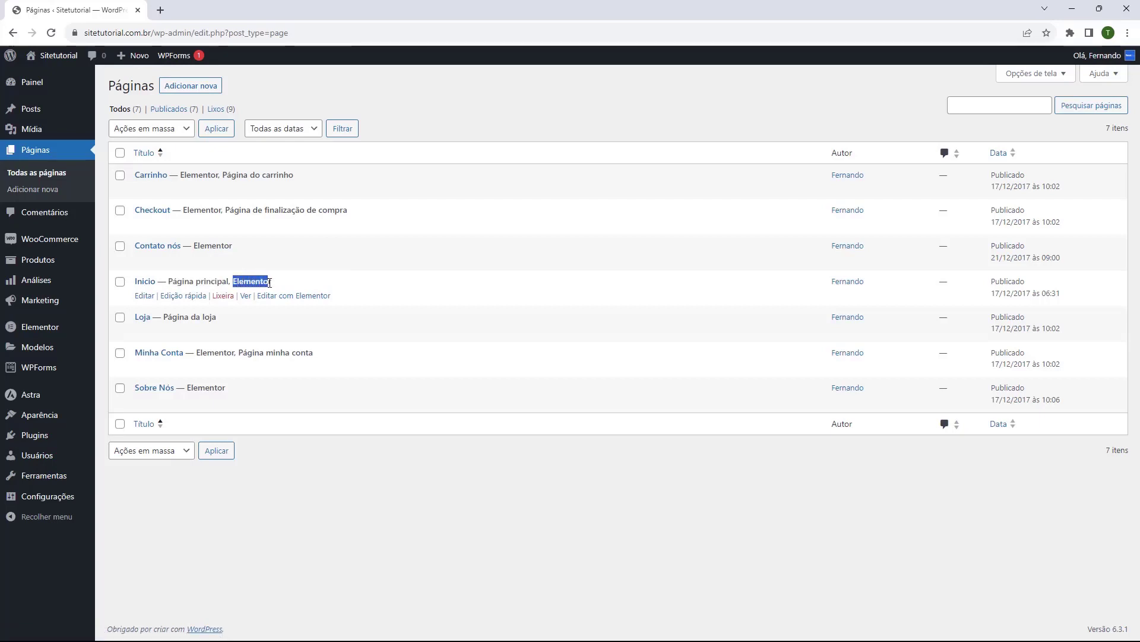
left_click(190, 280)
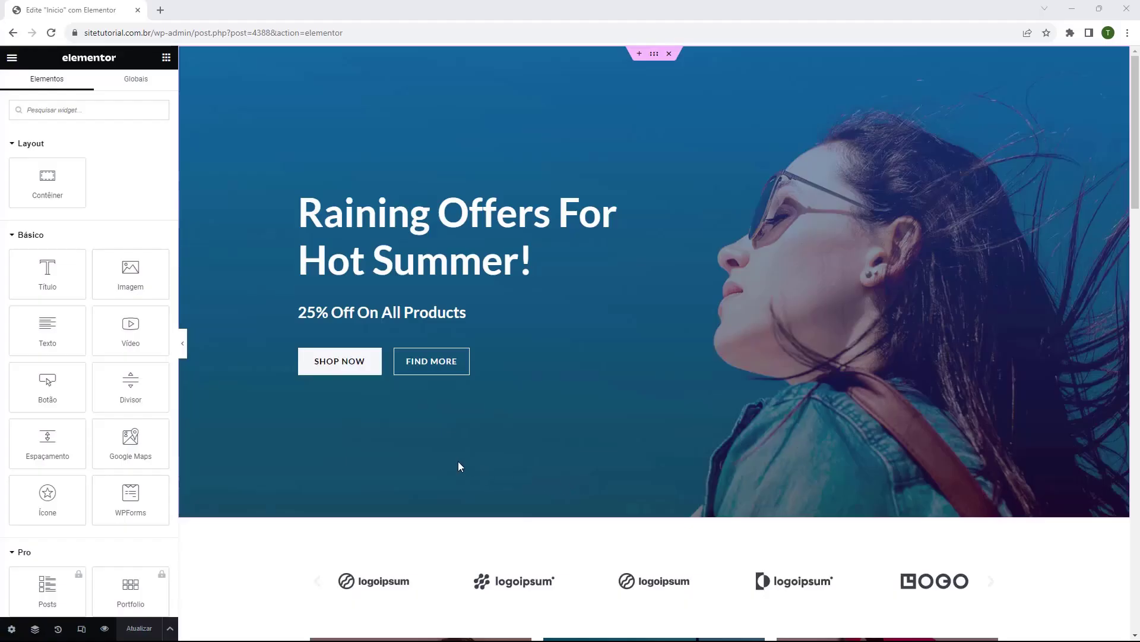
right_click(319, 459)
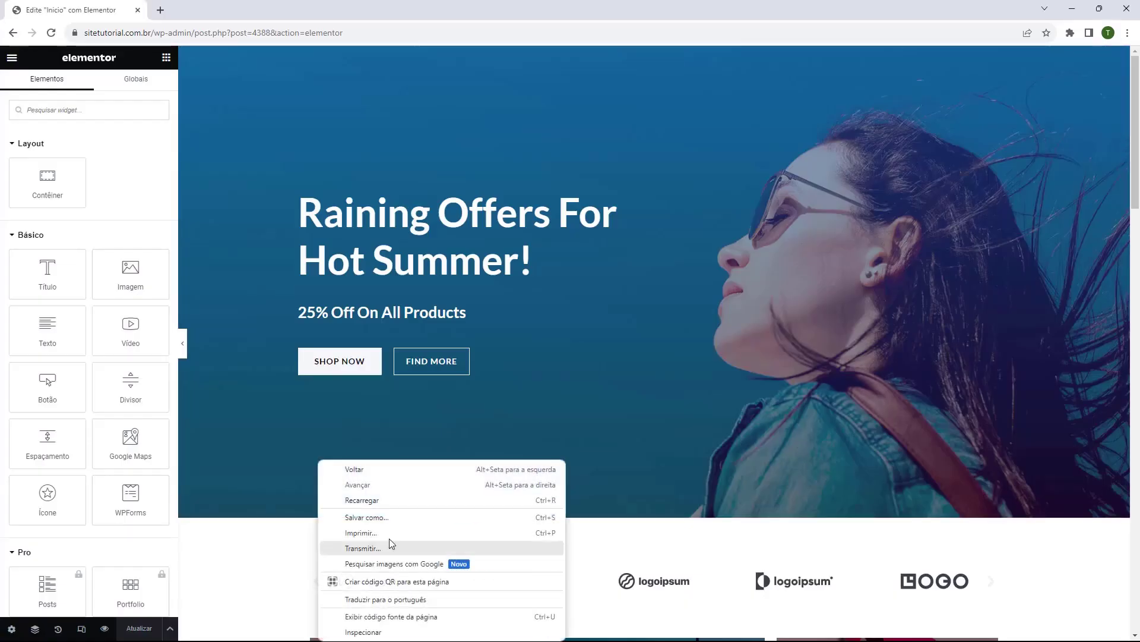
left_click(316, 443)
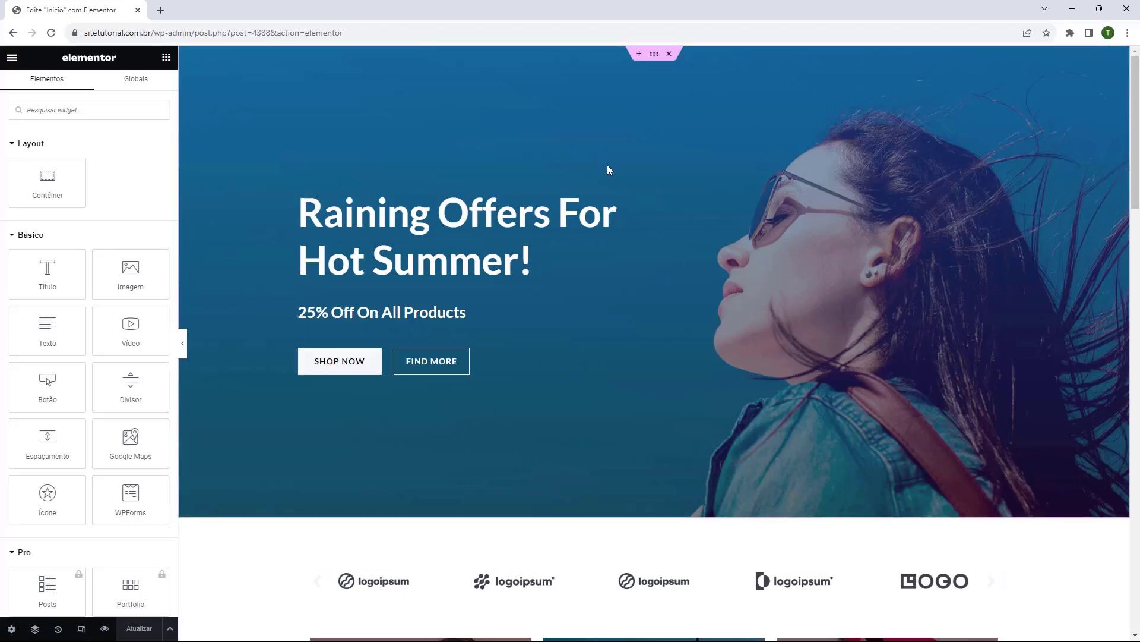
Examine the home page's sections from the hero banner through the product areas down to the footer.
scroll(579, 168, "down", 4)
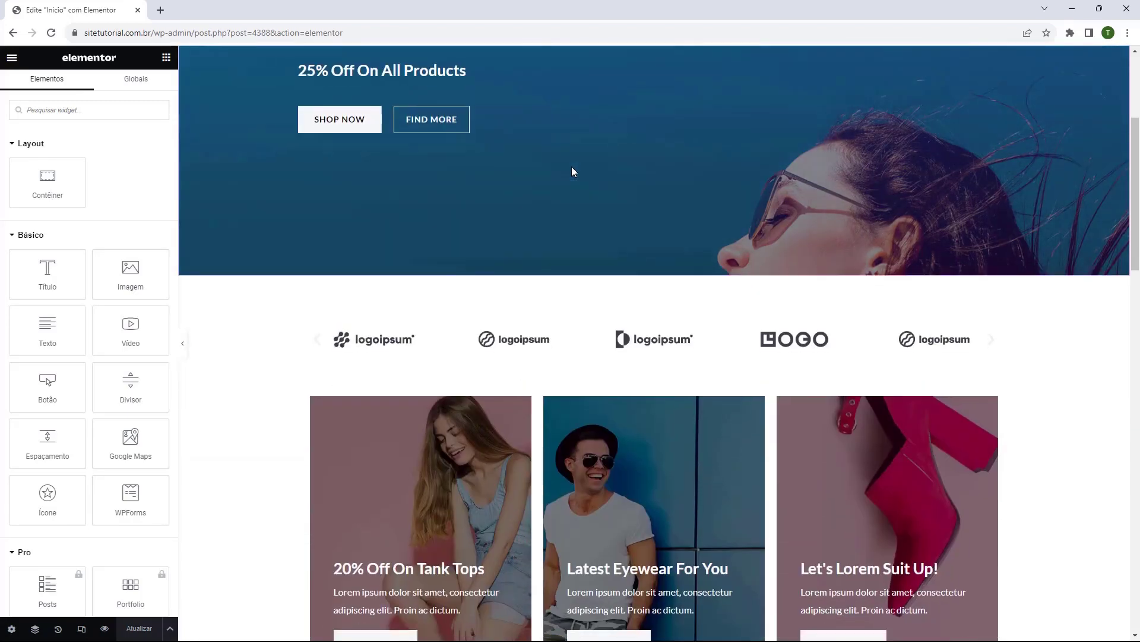
scroll(571, 172, "up", 4)
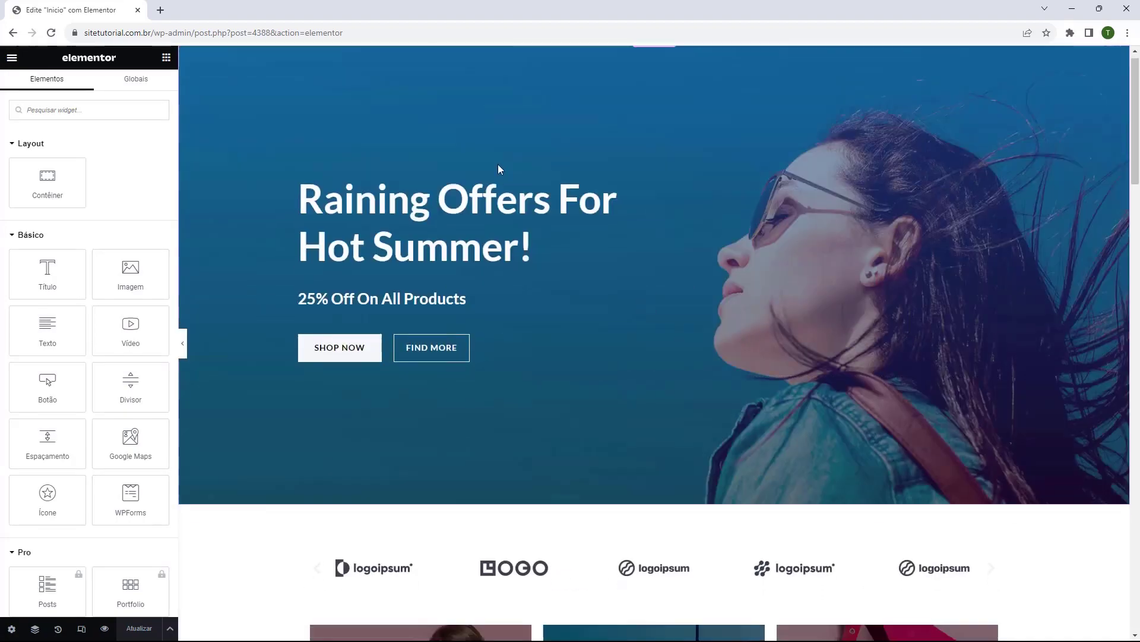
scroll(498, 170, "down", 20)
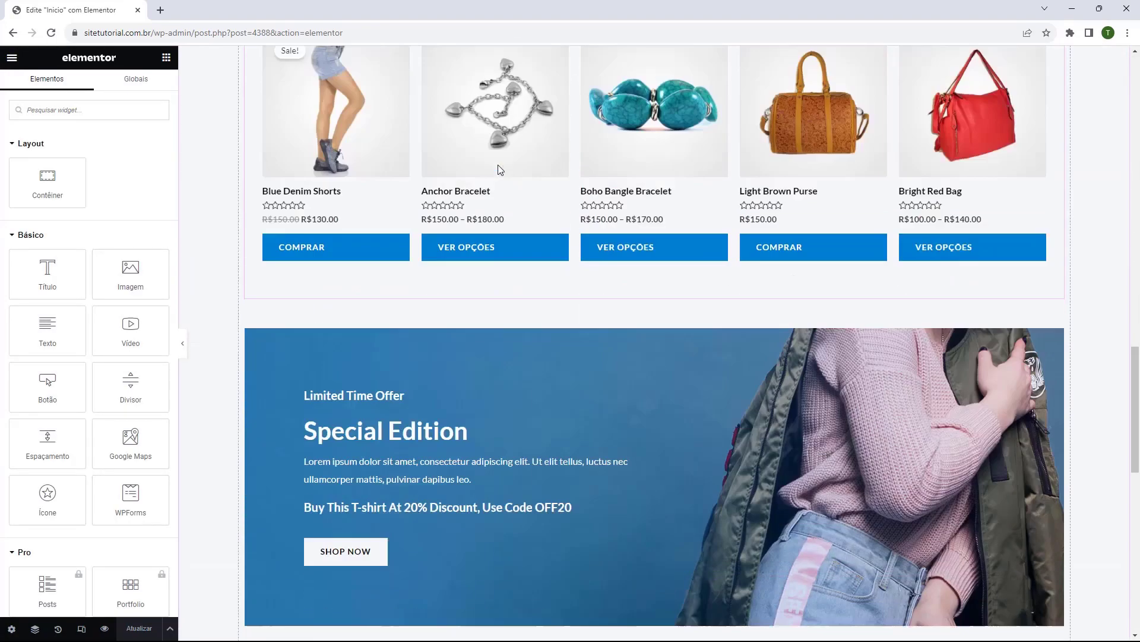
scroll(498, 169, "down", 11)
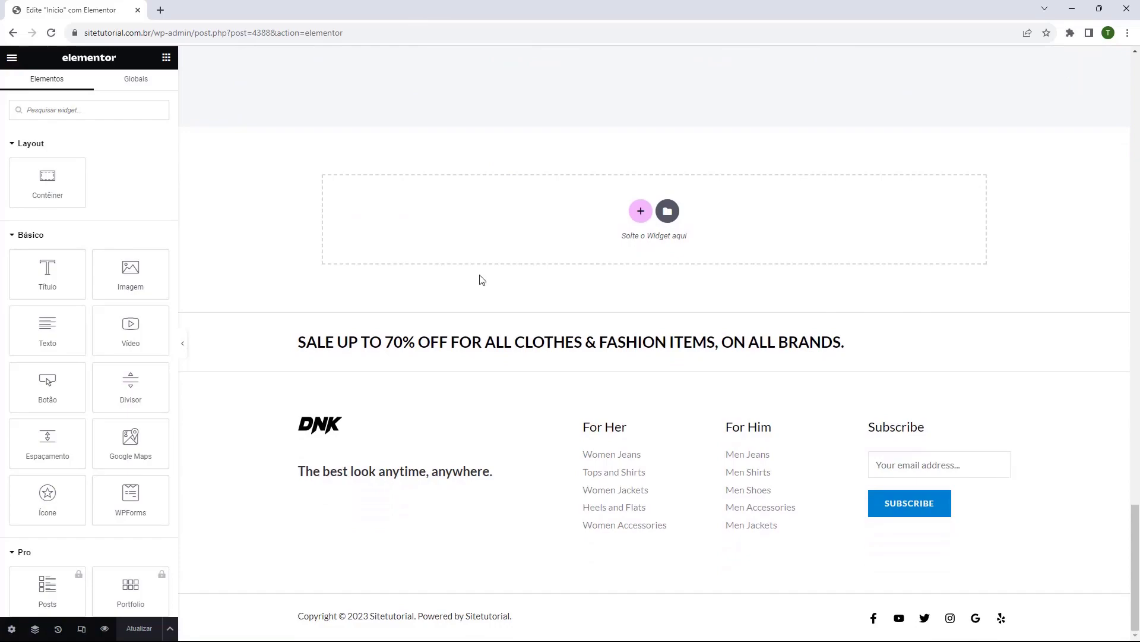
scroll(531, 387, "up", 20)
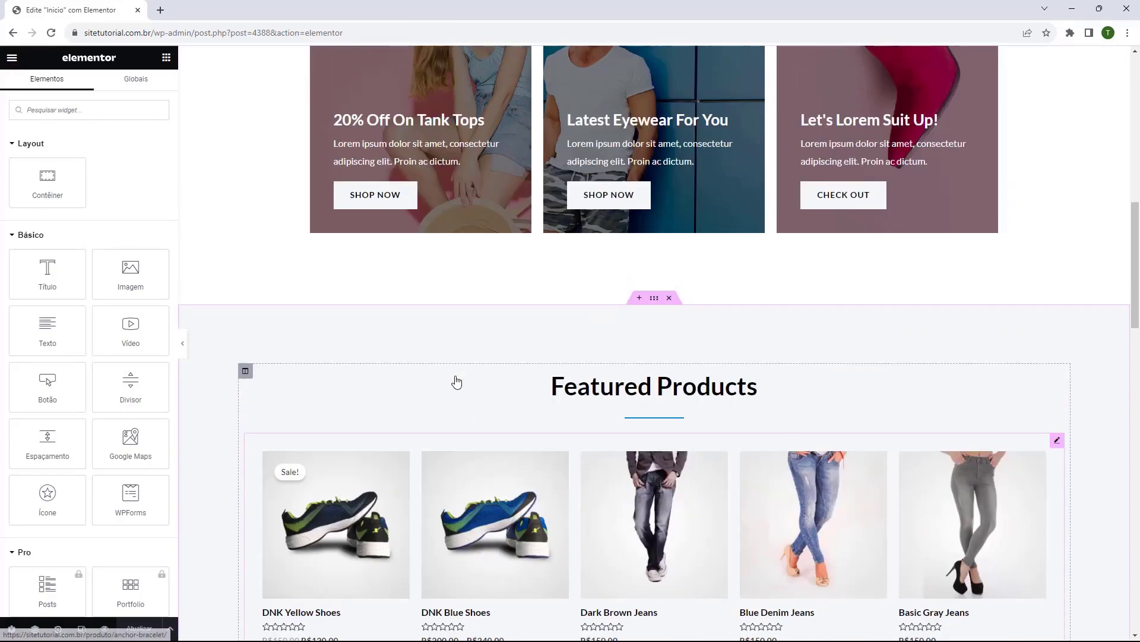
scroll(455, 378, "up", 5)
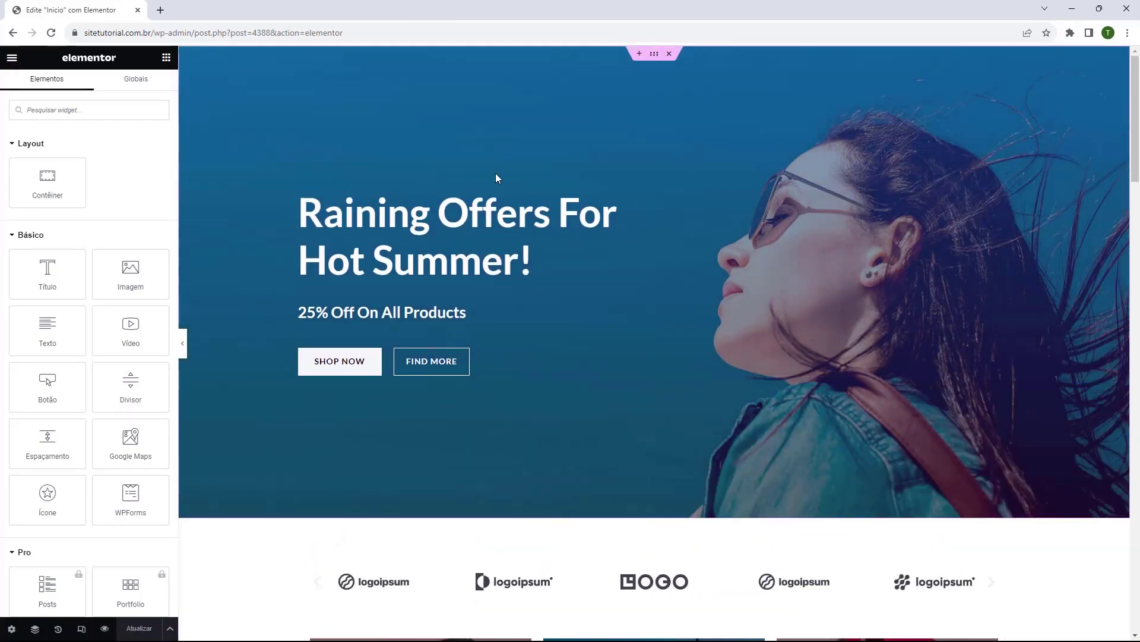
scroll(496, 177, "down", 5)
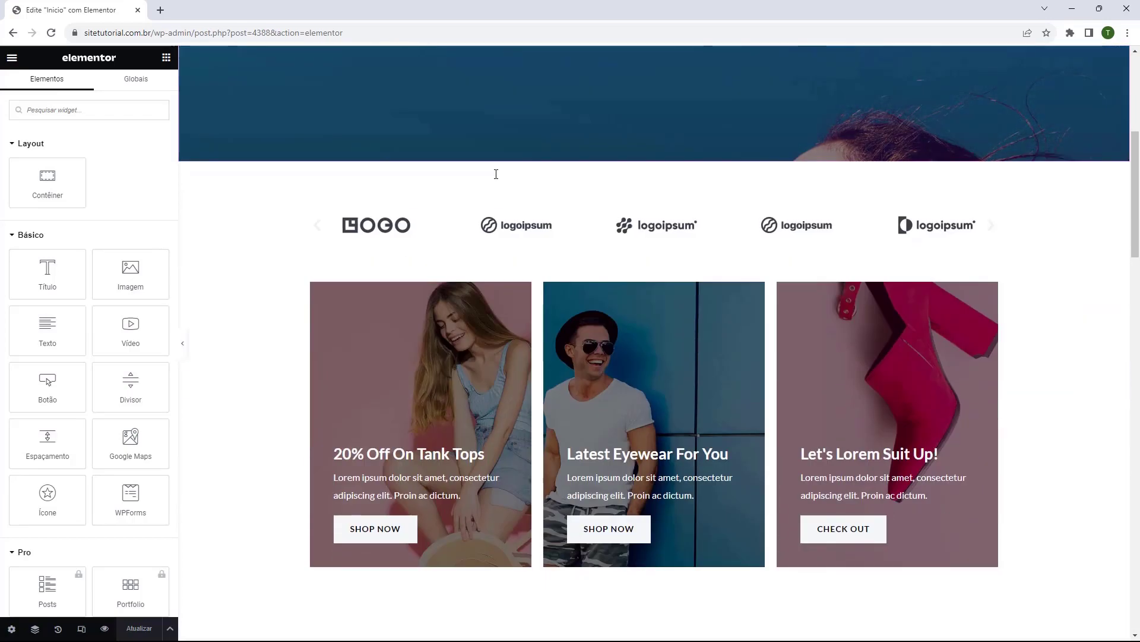
scroll(496, 177, "down", 6)
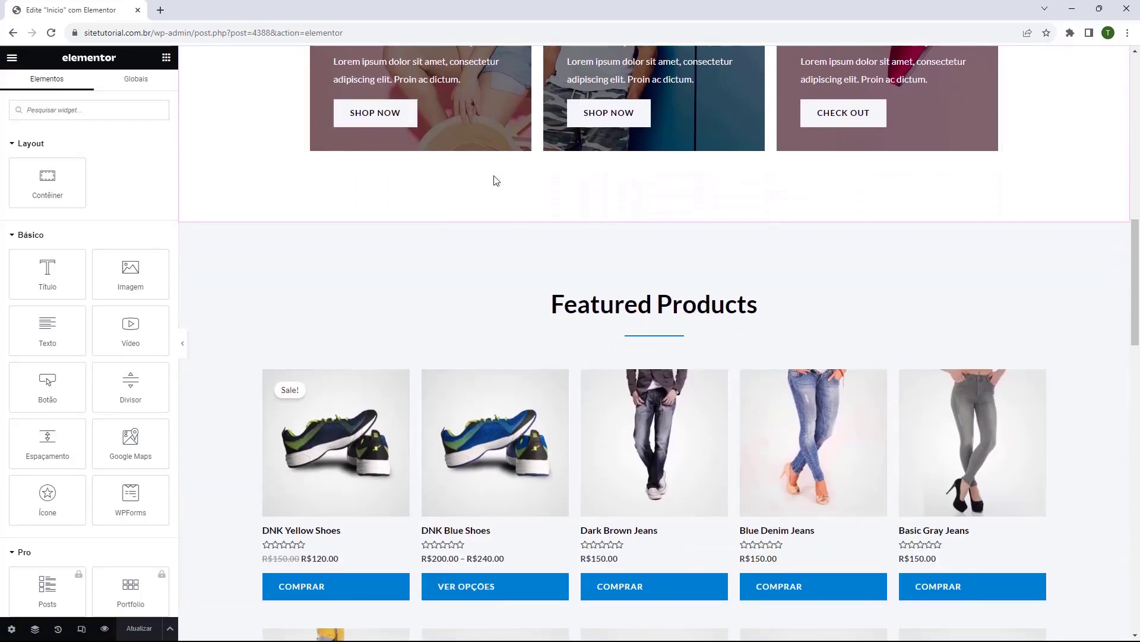
scroll(496, 181, "up", 5)
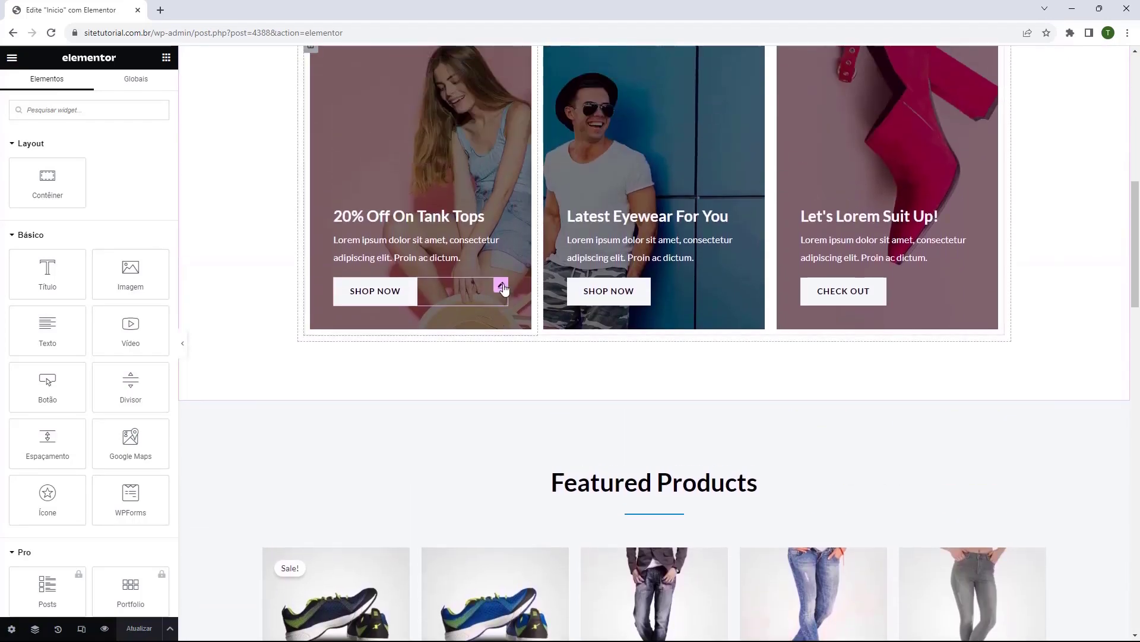
scroll(521, 219, "down", 1)
scroll(520, 211, "down", 10)
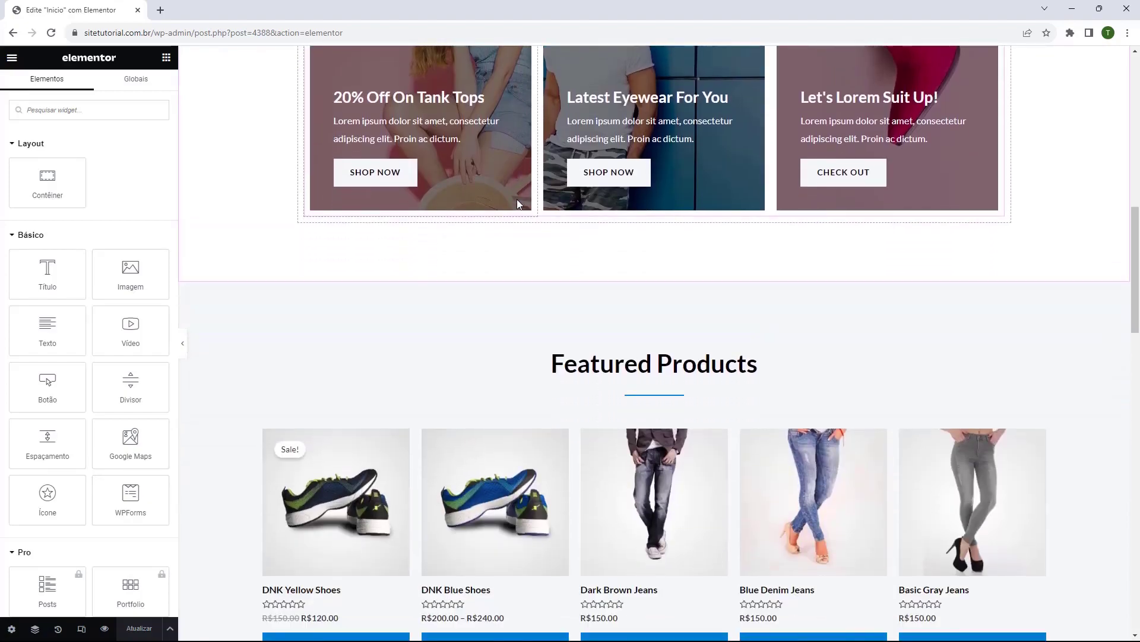
scroll(519, 204, "down", 15)
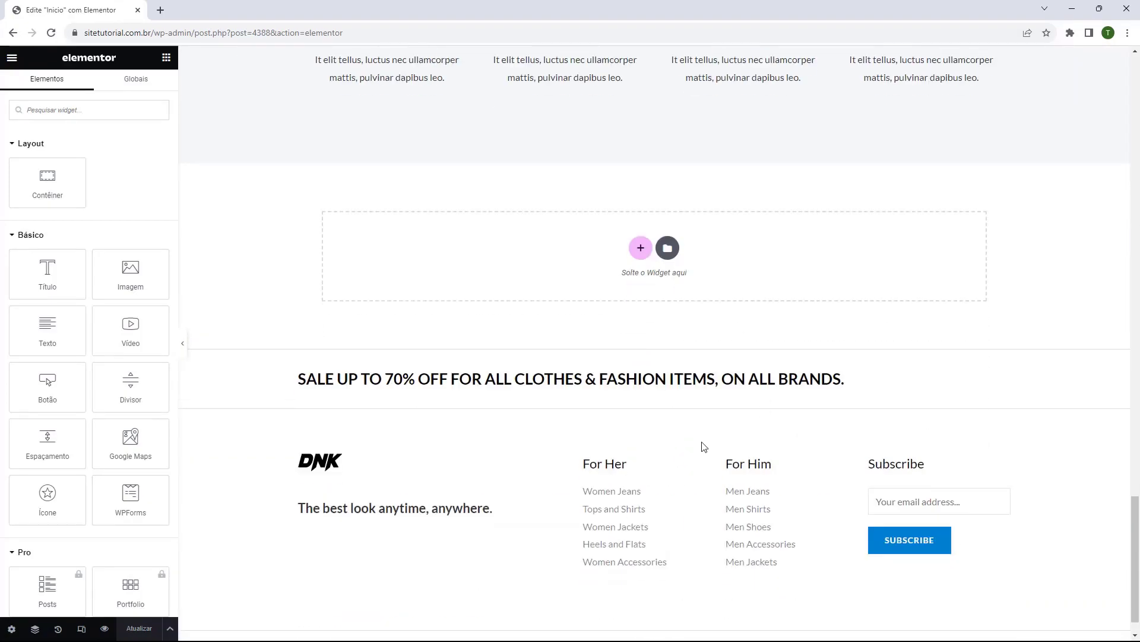
scroll(438, 334, "up", 6)
scroll(480, 320, "up", 20)
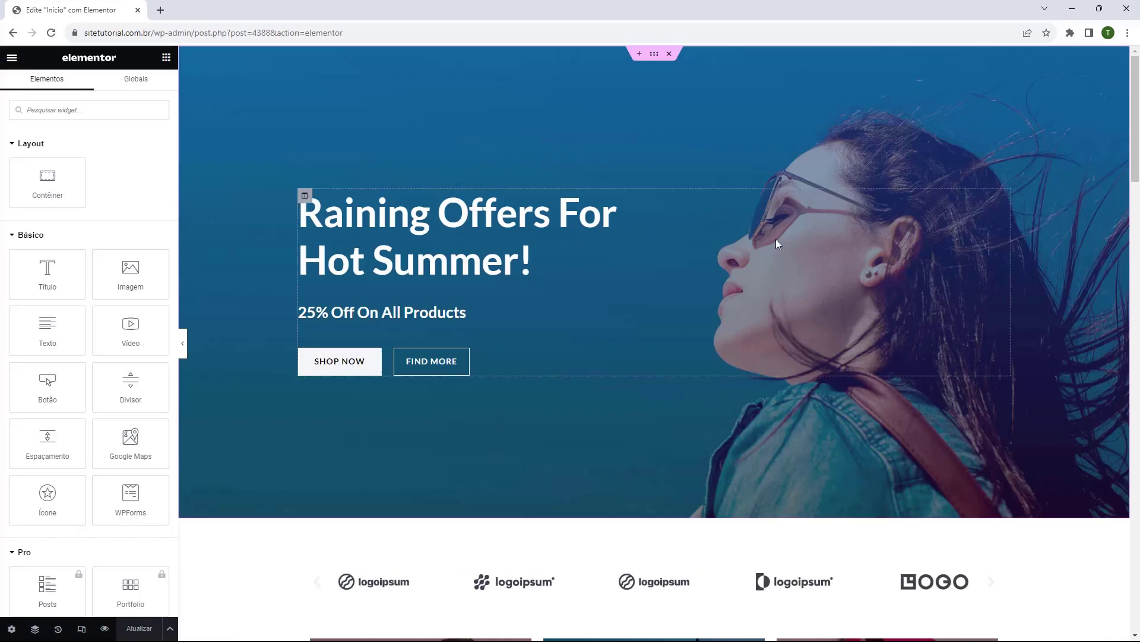
Open the hero section's settings and review its layout, style and advanced options.
left_click(653, 62)
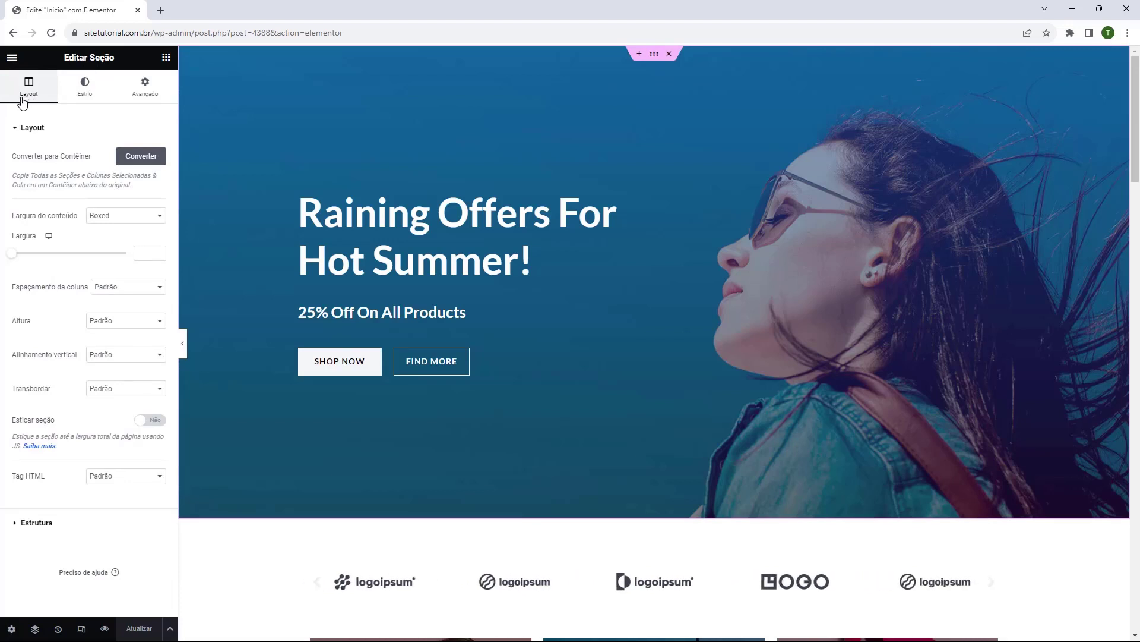
left_click(80, 96)
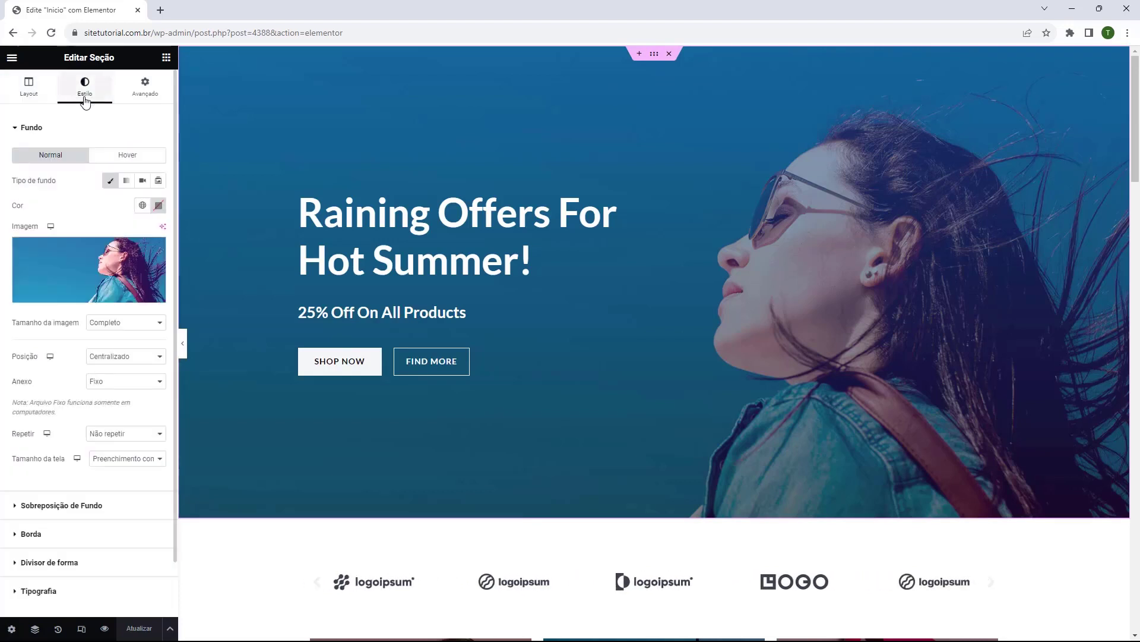
left_click(140, 107)
left_click(37, 94)
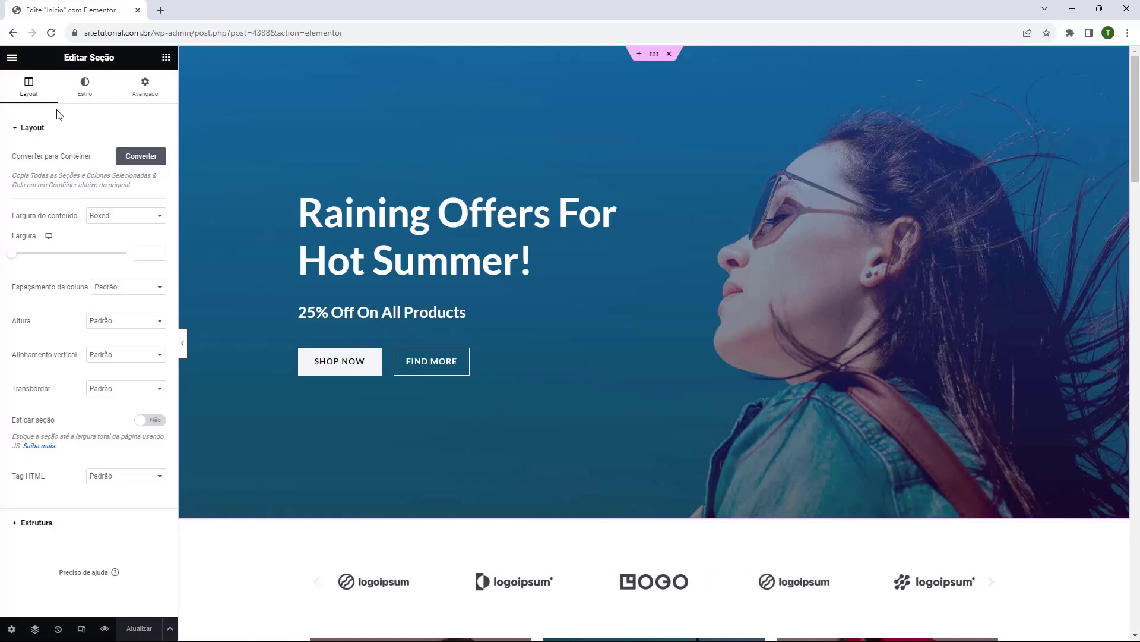
Examine the hero section's style settings, including background image, background overlay and shape divider.
left_click(74, 101)
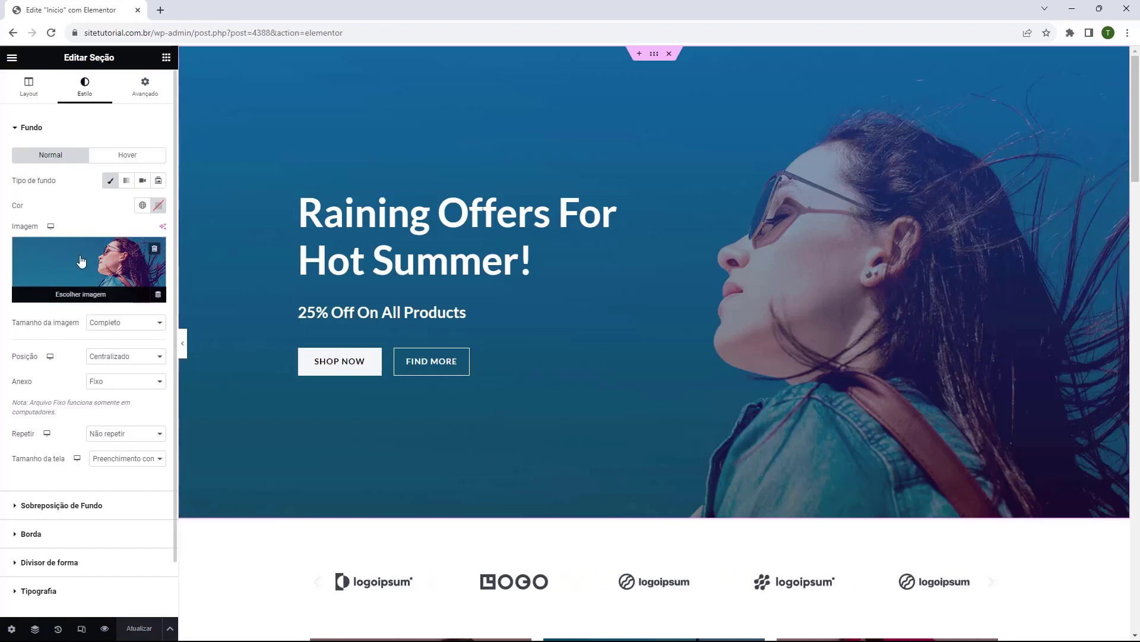
scroll(73, 266, "down", 1)
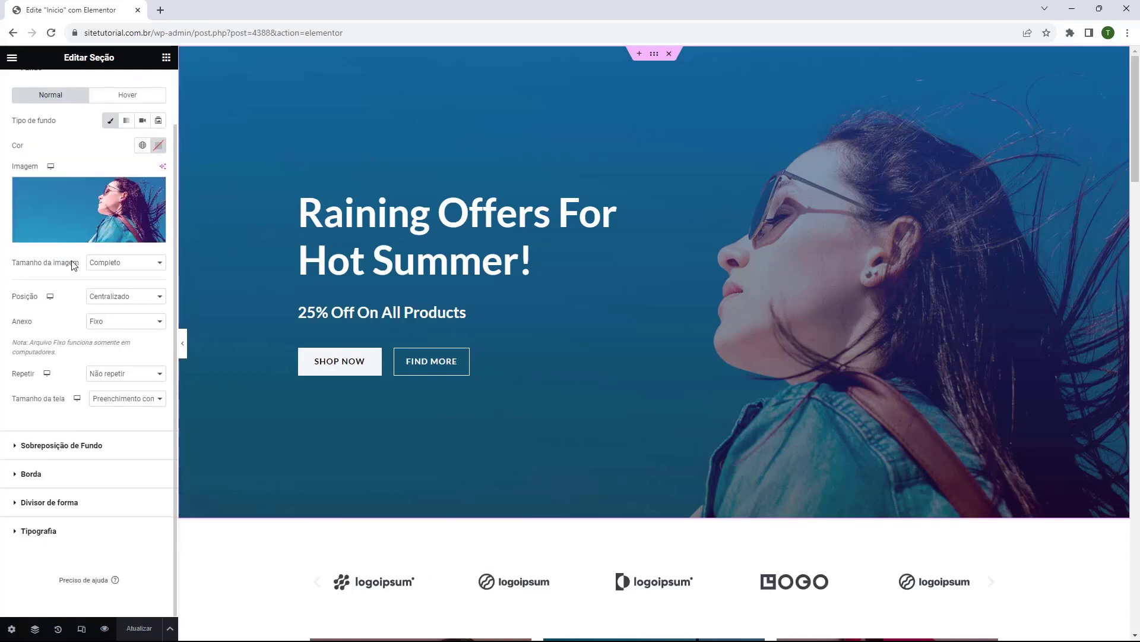
left_click(25, 445)
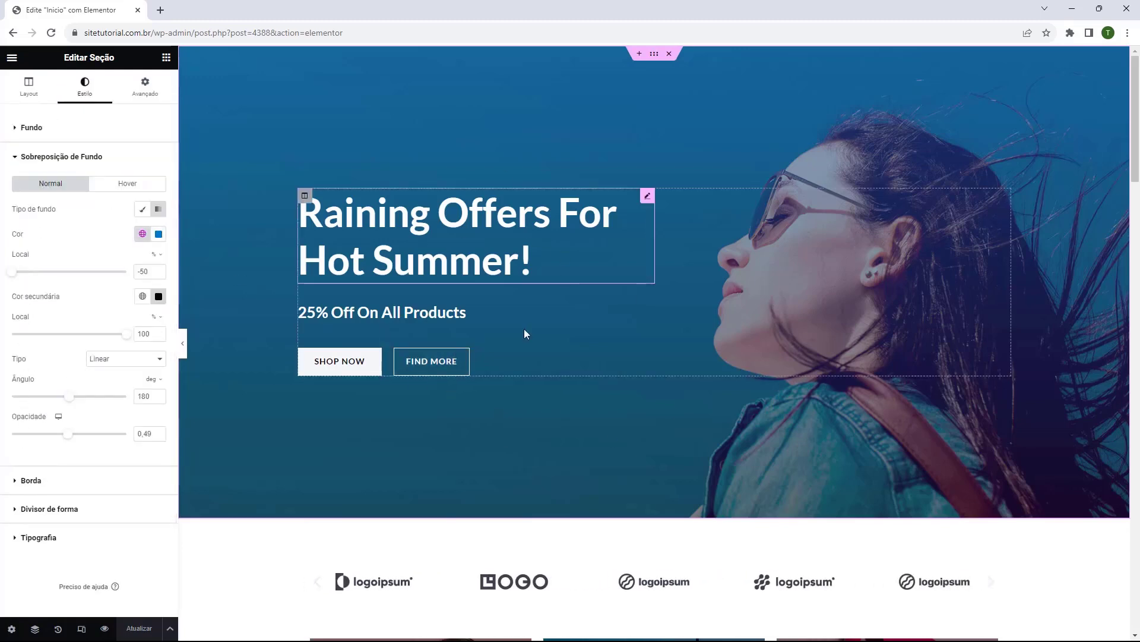
left_click(23, 157)
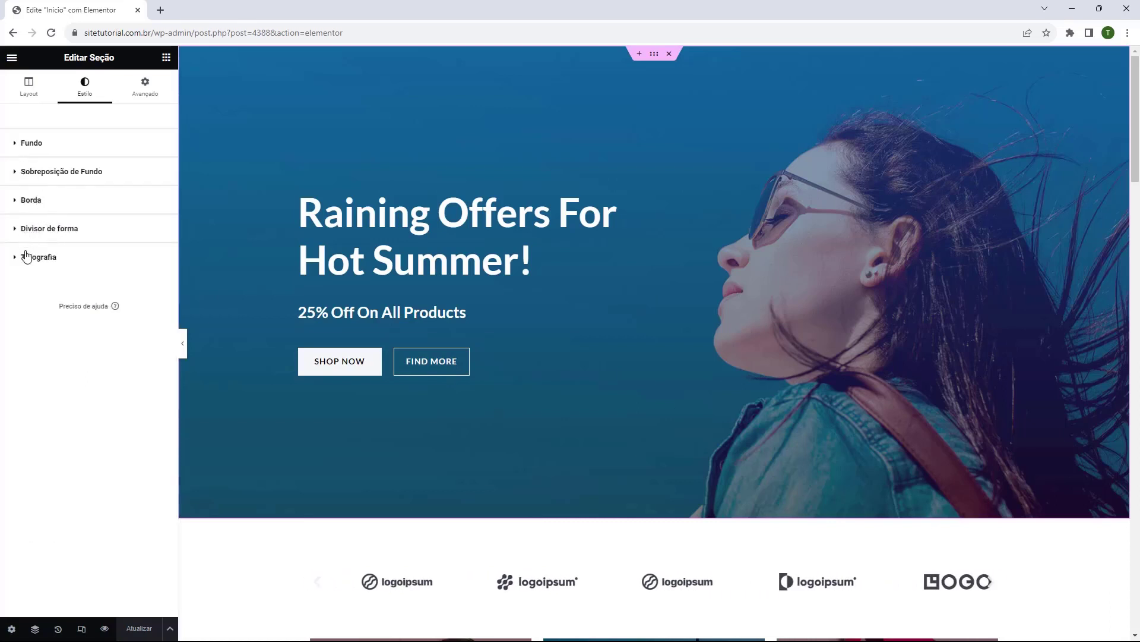
left_click(26, 230)
left_click(27, 231)
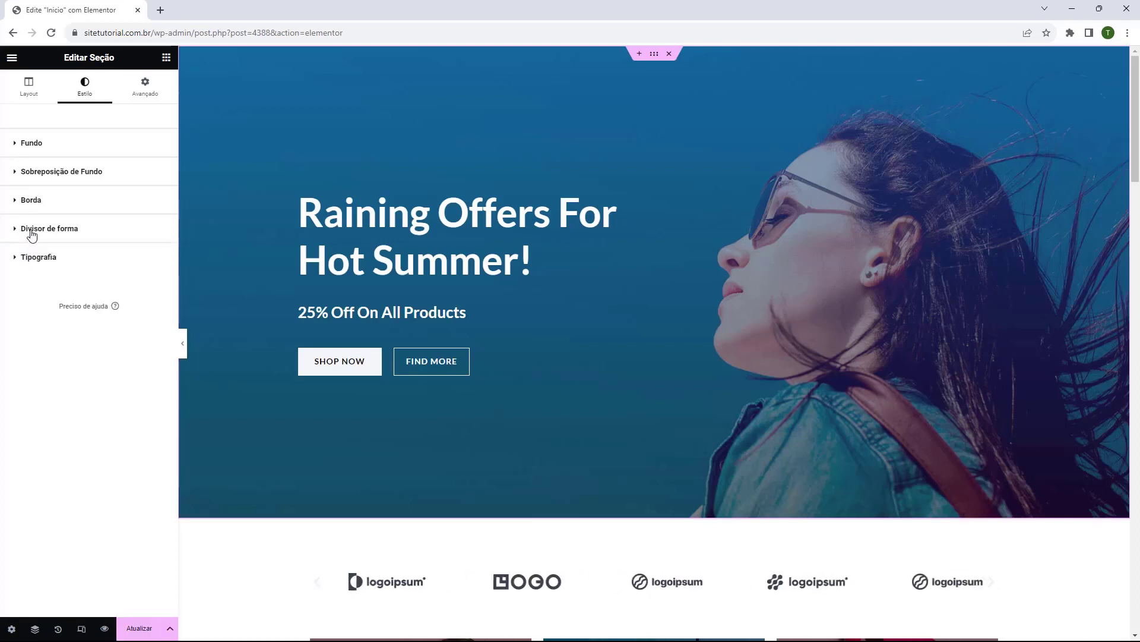
left_click(19, 143)
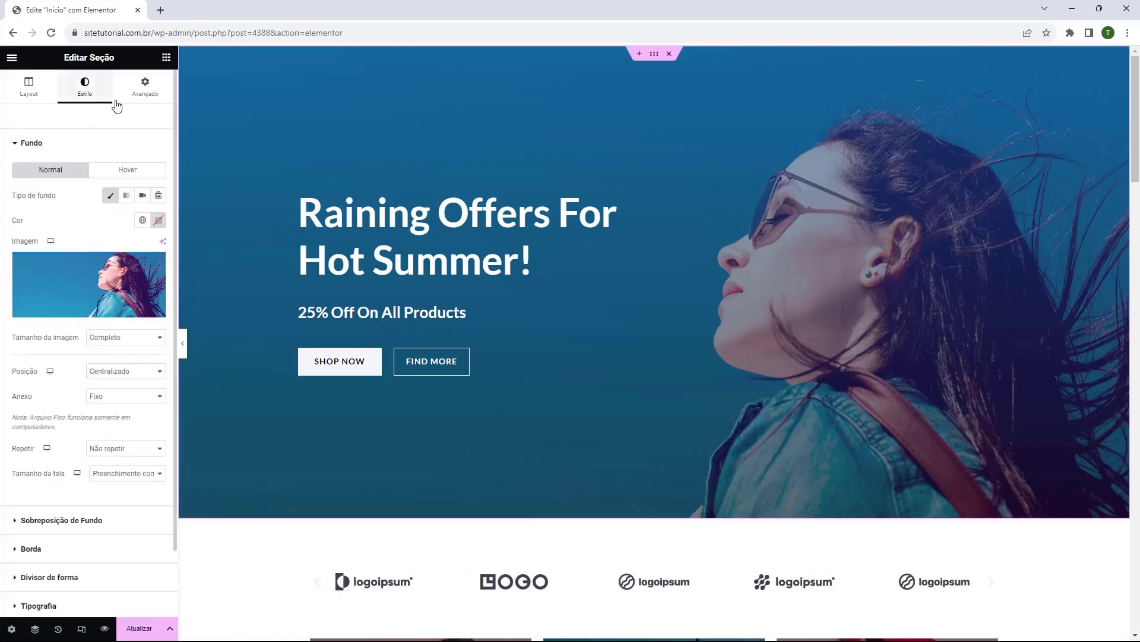
Set the hero section's top and bottom padding to 11%.
left_click(135, 95)
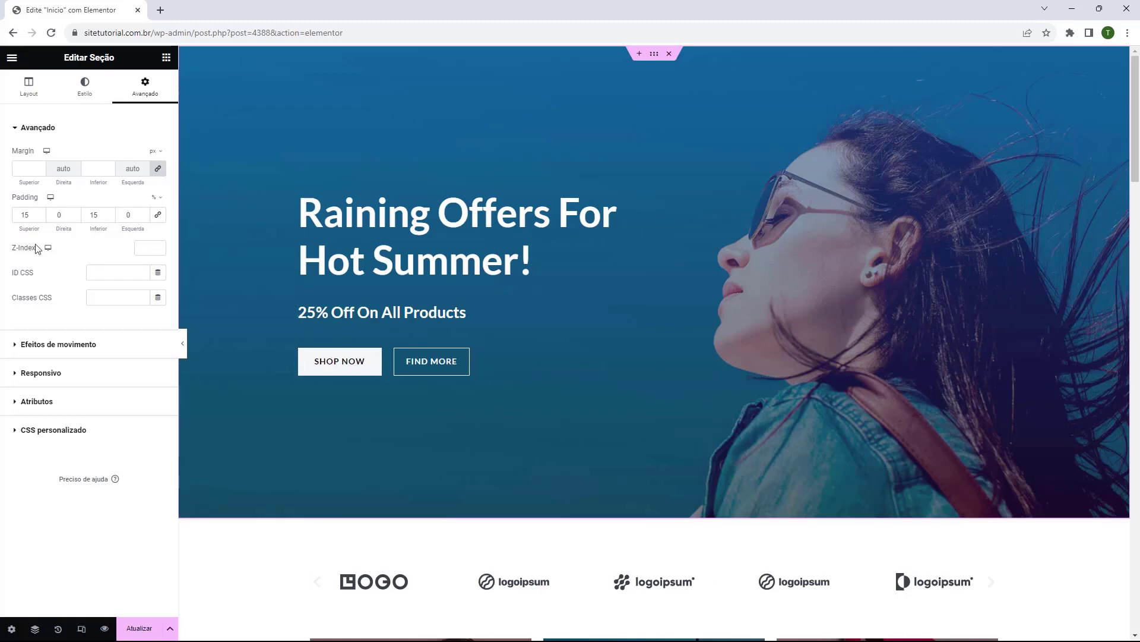
left_click(38, 218)
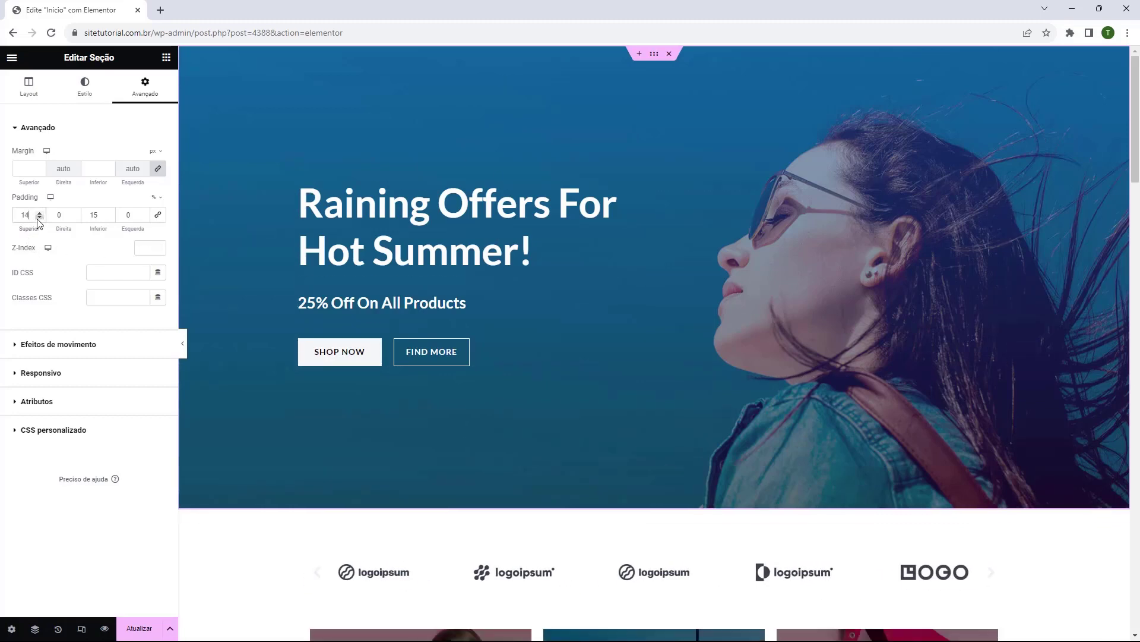
left_click(38, 217)
left_click(39, 218)
left_click(38, 217)
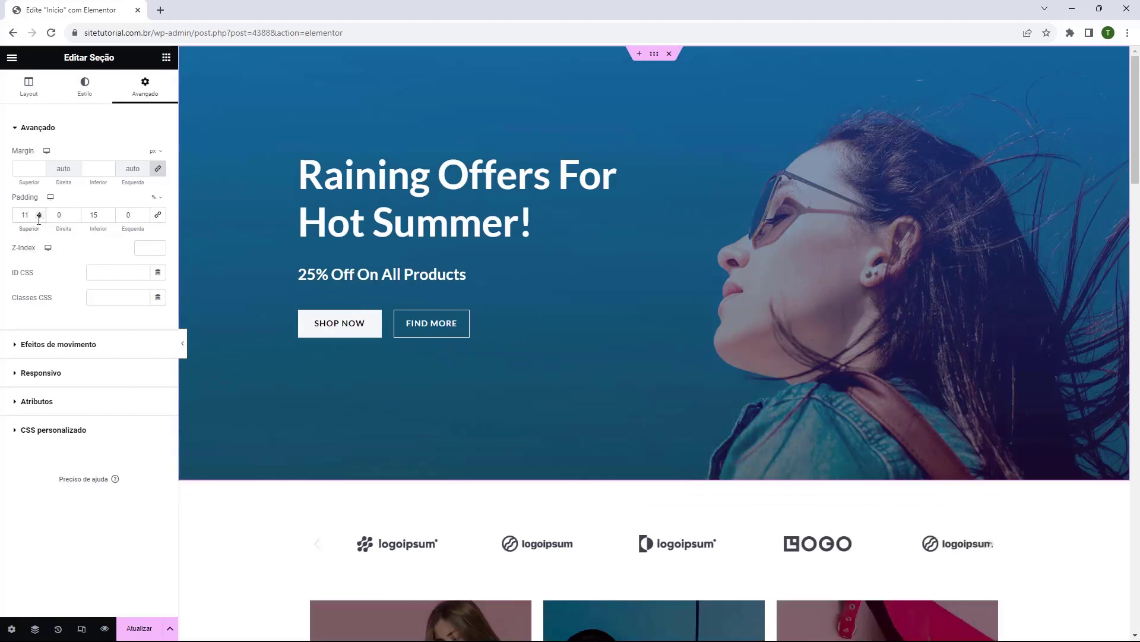
left_click(109, 218)
left_click(110, 218)
left_click(109, 218)
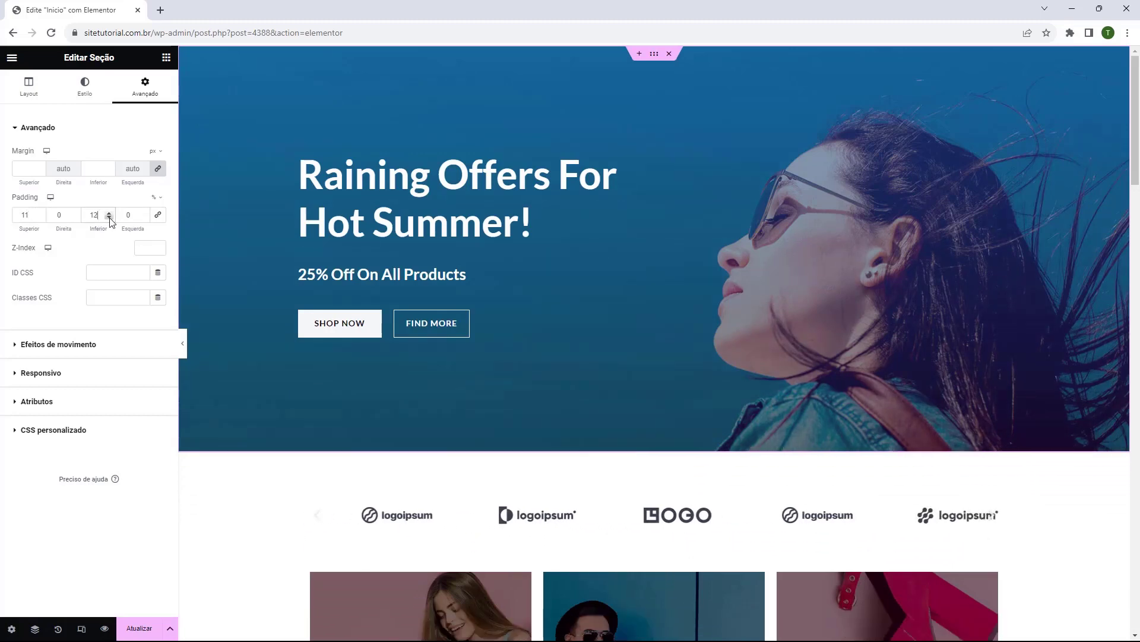
left_click(109, 218)
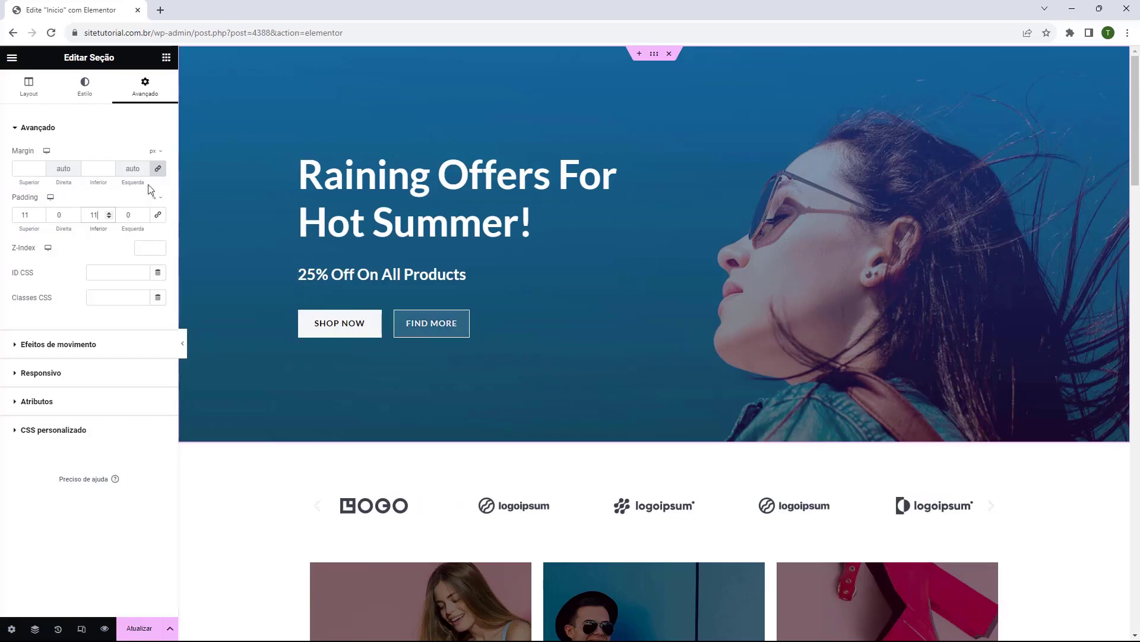
Replace the hero section's main heading text with "Sitetutorial".
left_click(84, 88)
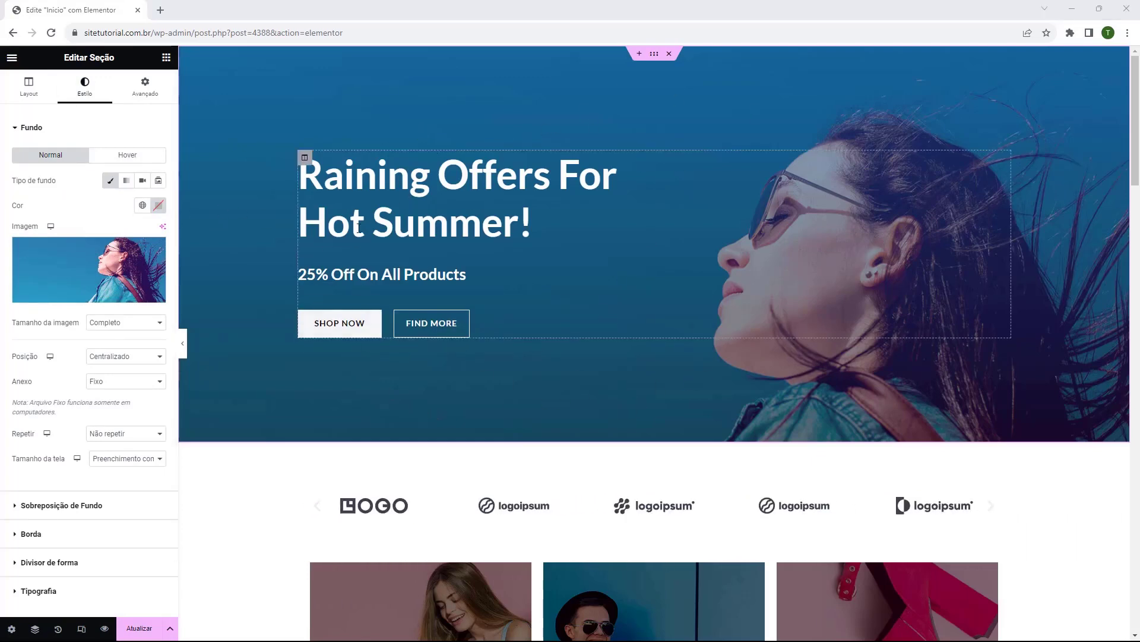
left_click(374, 194)
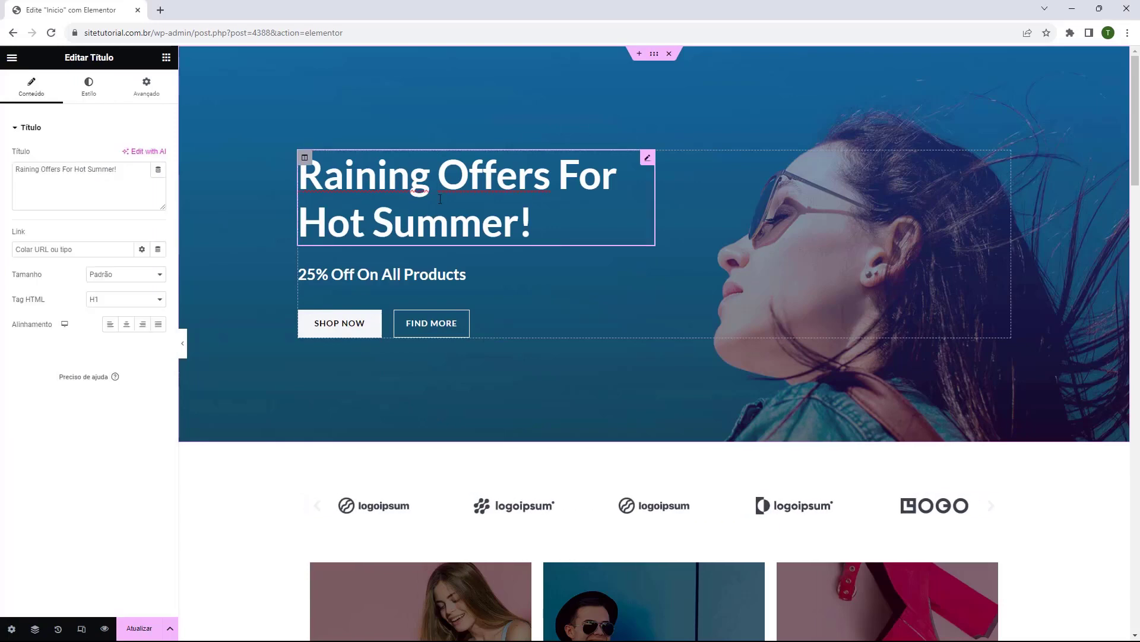
triple_click(407, 200)
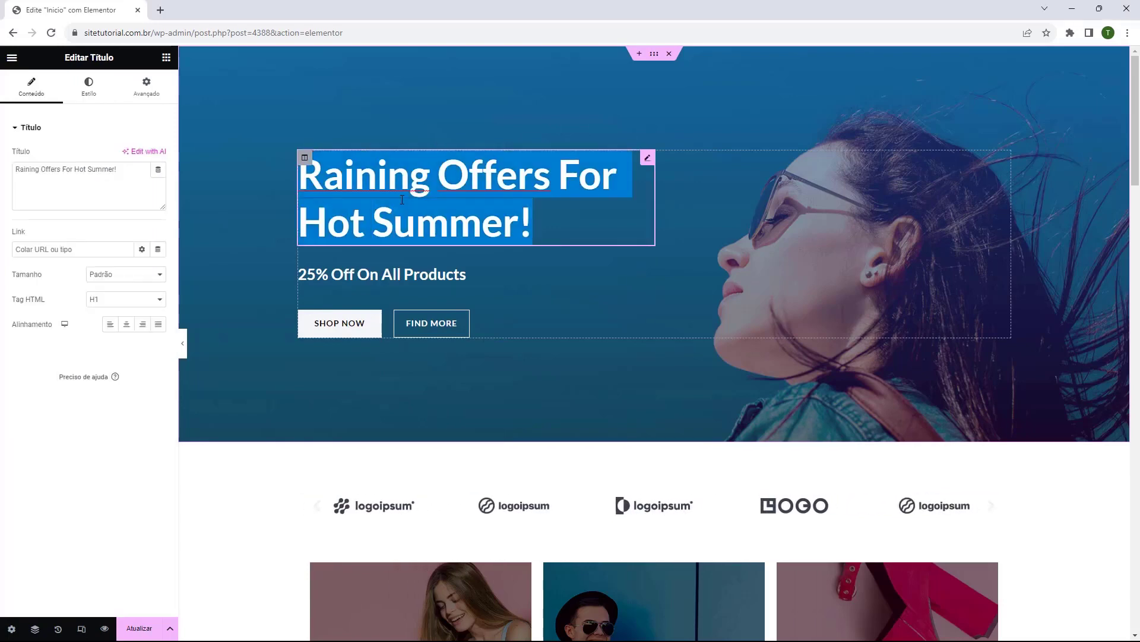
left_click(98, 184)
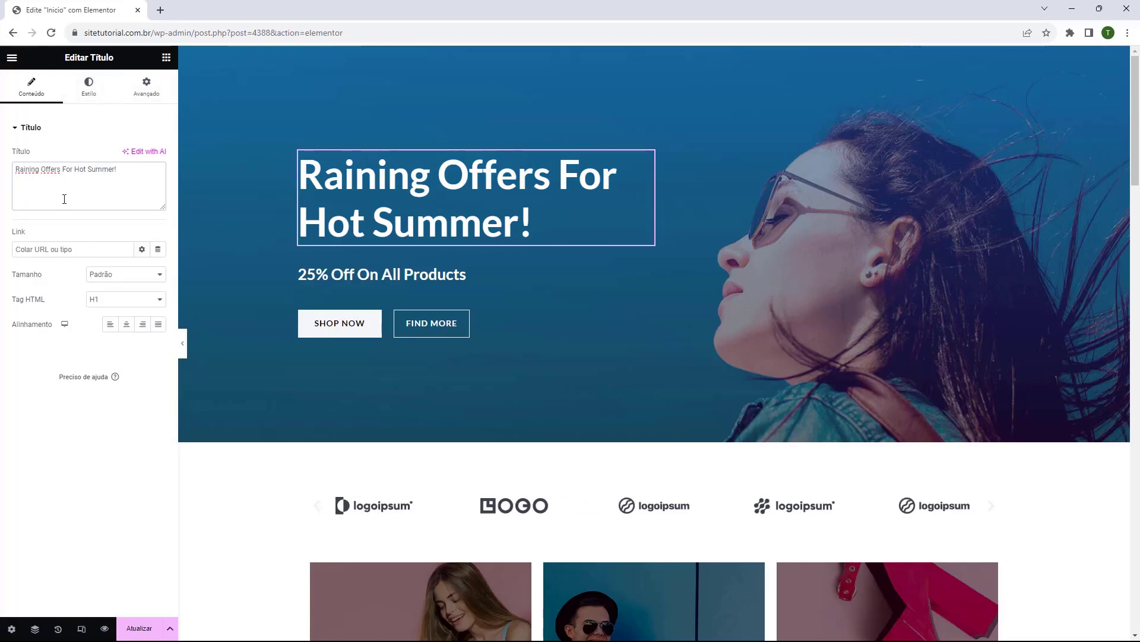
key("ctrl+a")
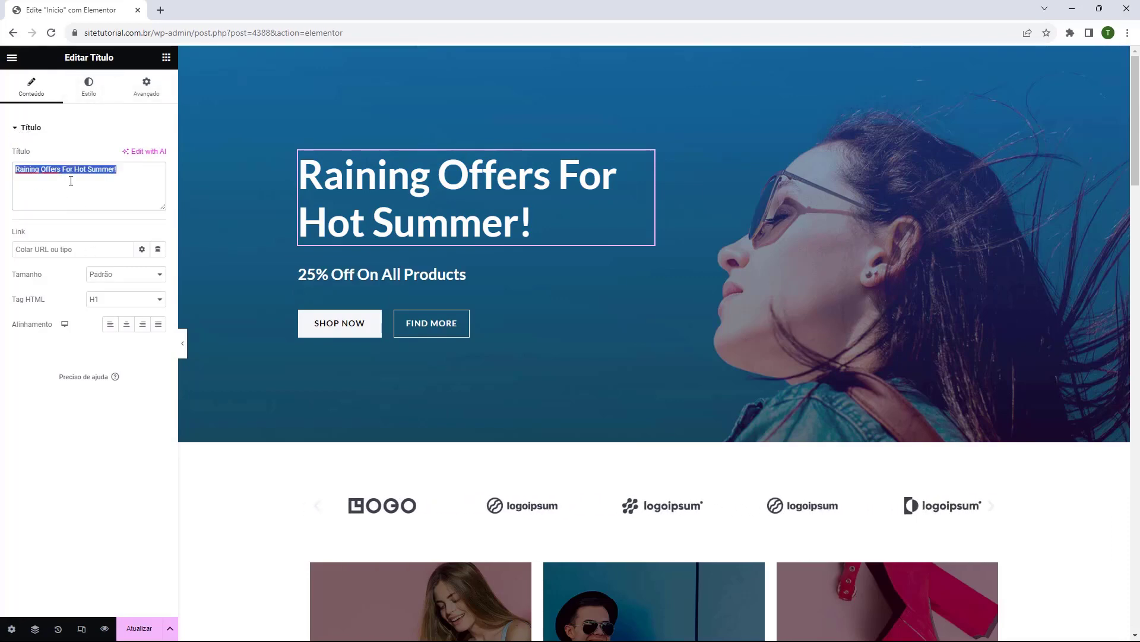
key("BackSpace")
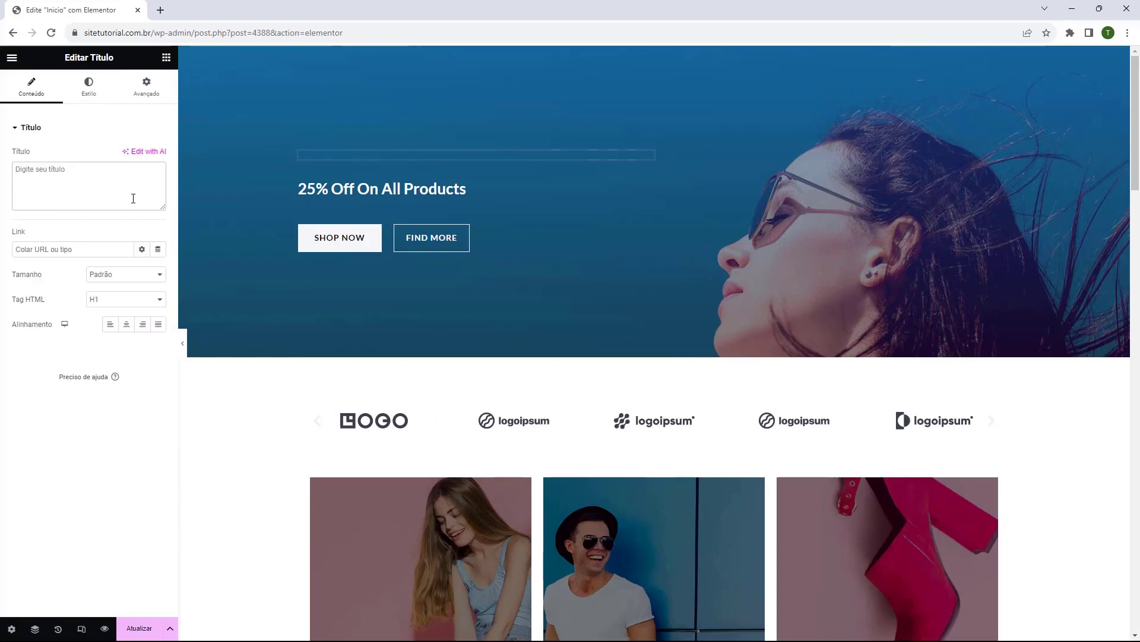
type("Sitetutorial")
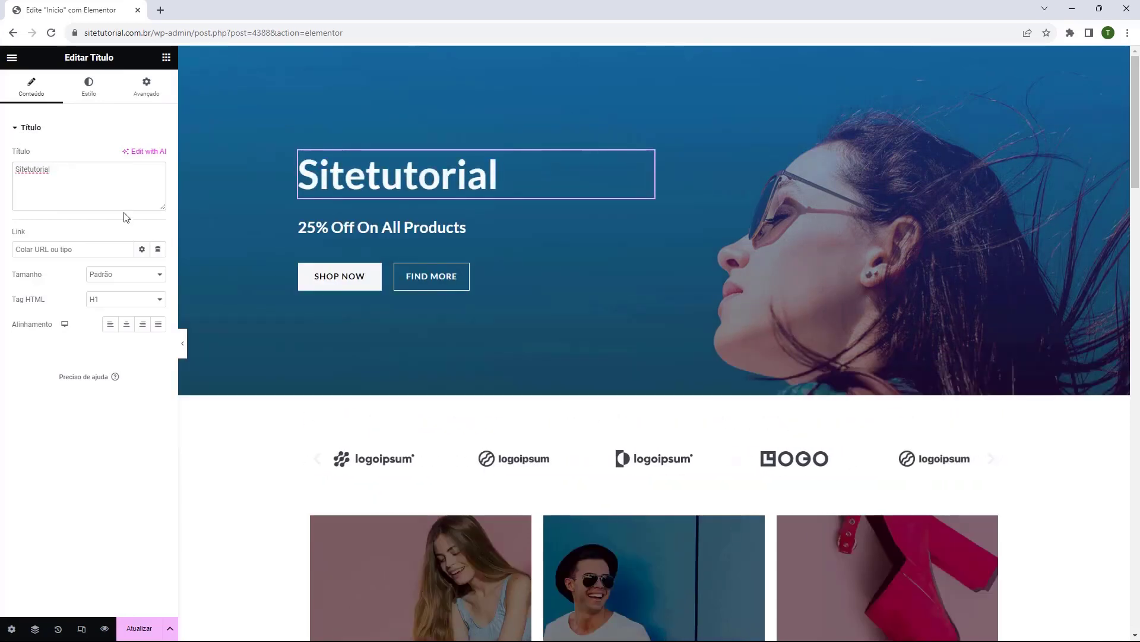
Replace the hero section's subheading text with "Roupas de qualidade por um preço justo".
left_click(416, 228)
double_click(99, 181)
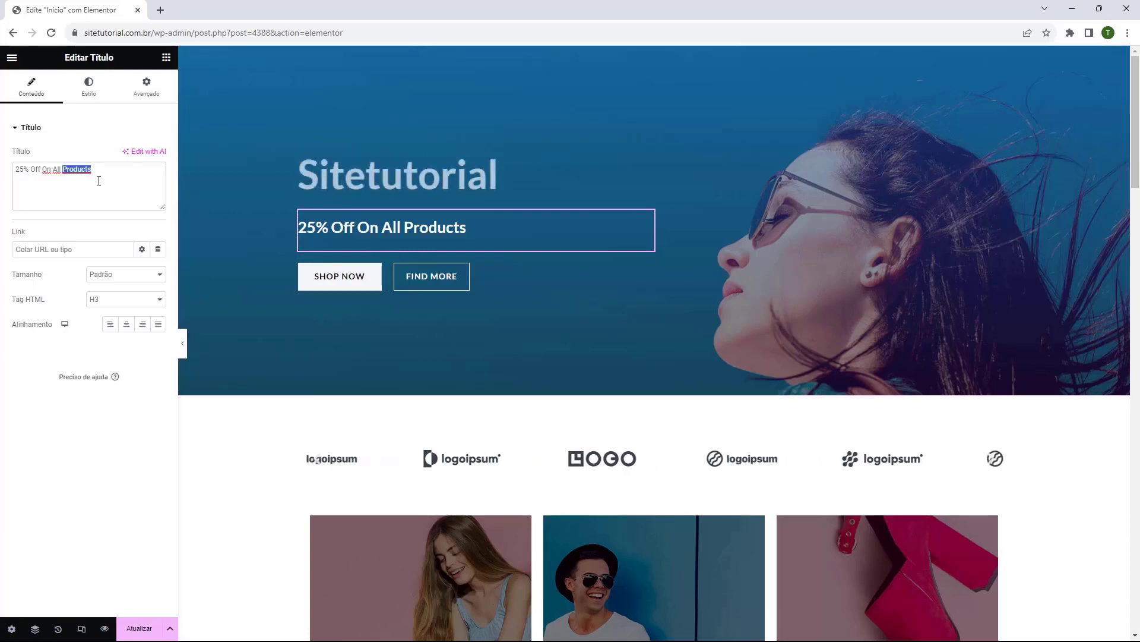
triple_click(99, 180)
type("Roupas de qualidade por um preço justo")
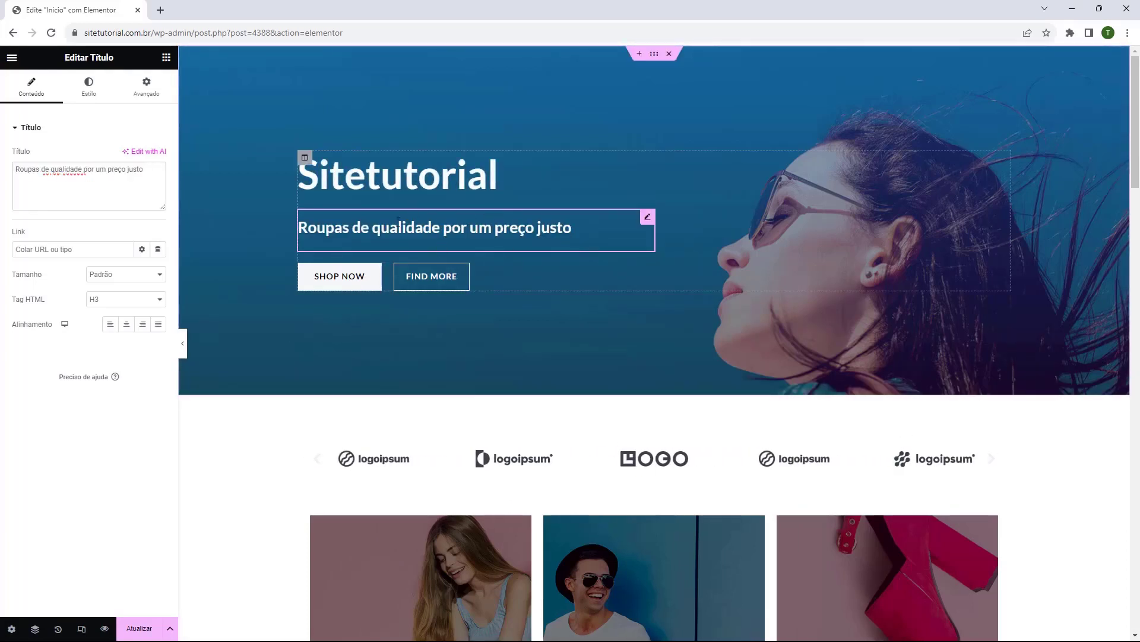
Review the content settings of the hero heading and subheading, comparing the two titles with the page's other sections.
left_click(400, 194)
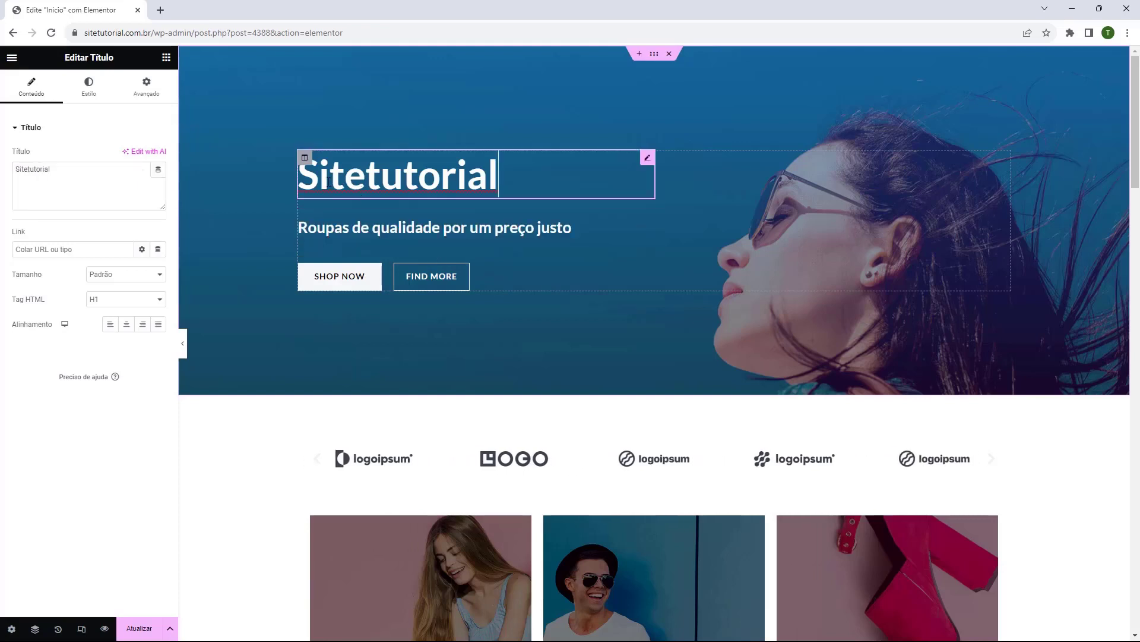
left_click(409, 228)
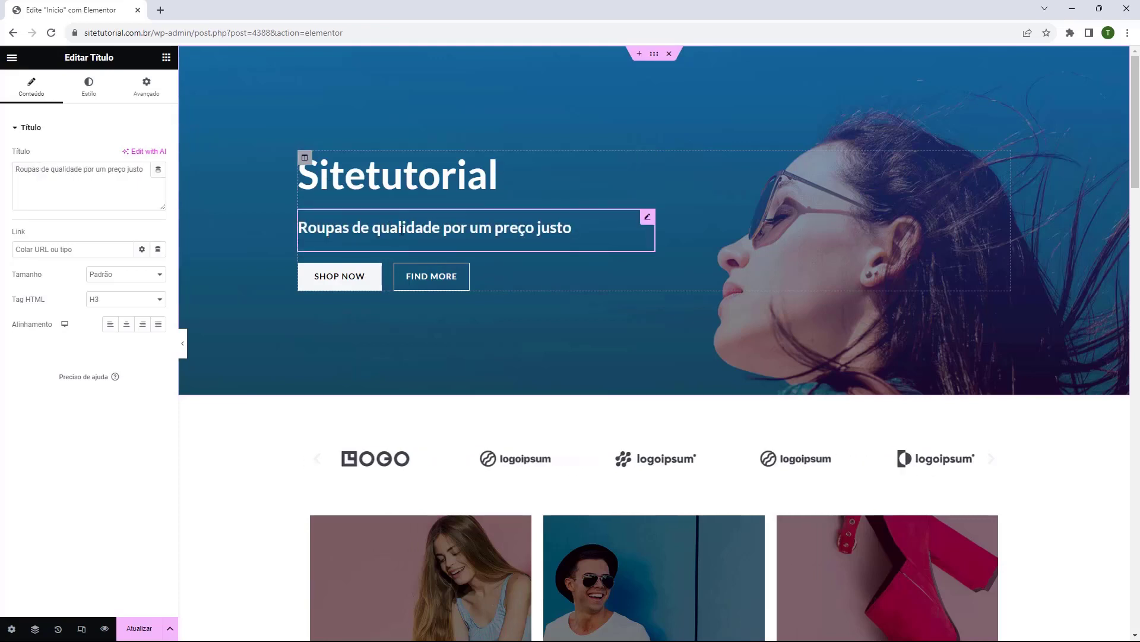
left_click(377, 184)
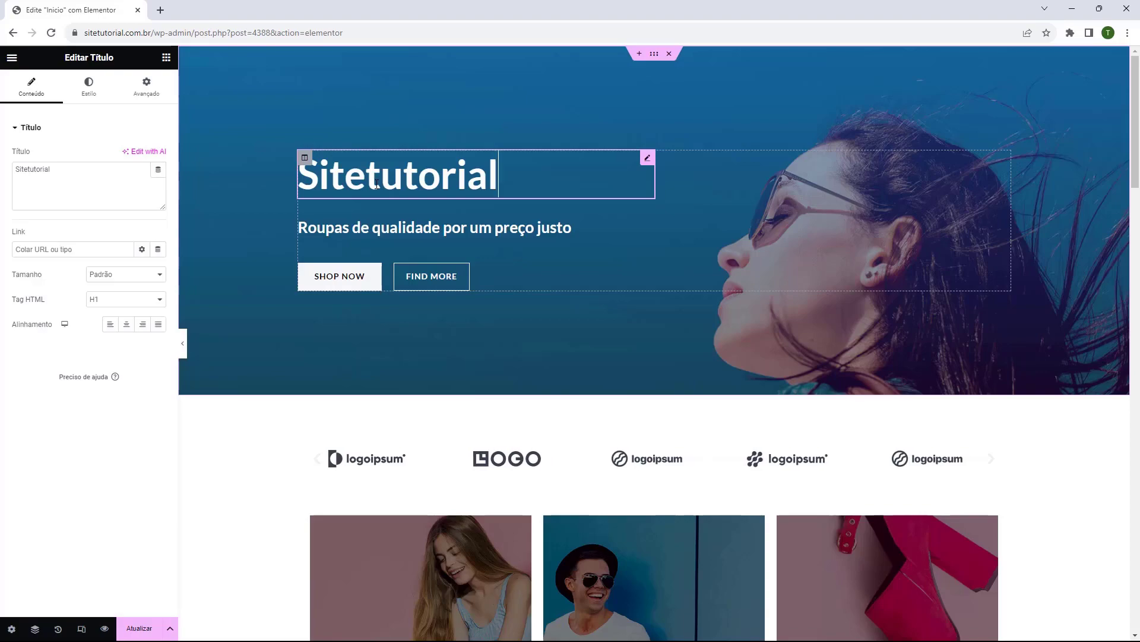
scroll(593, 512, "down", 8)
scroll(525, 136, "down", 3)
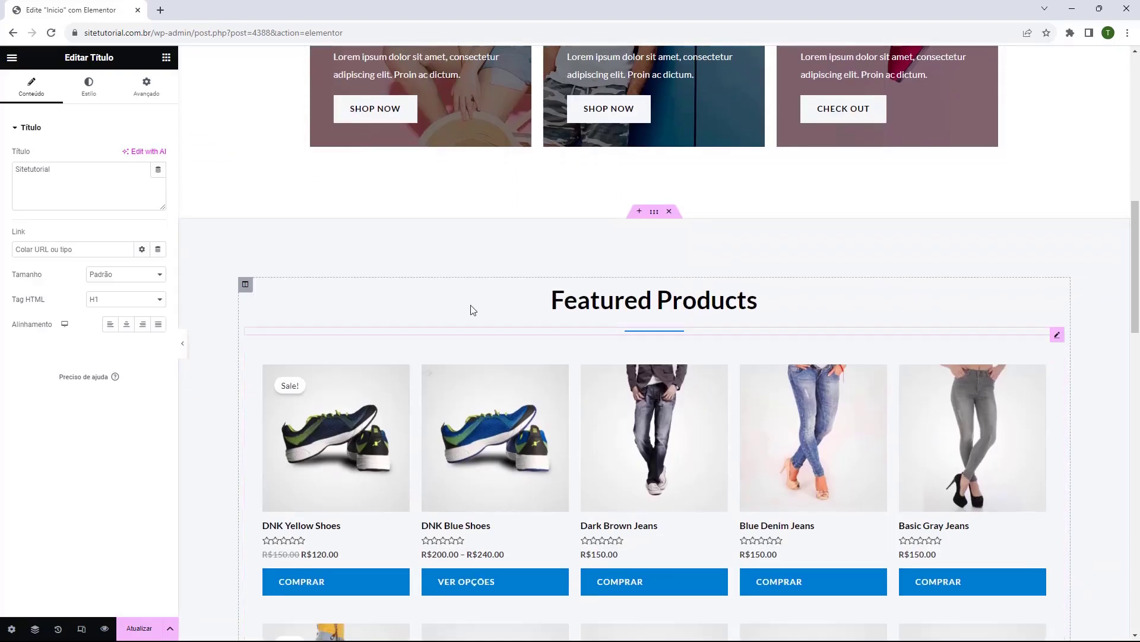
scroll(471, 308, "up", 10)
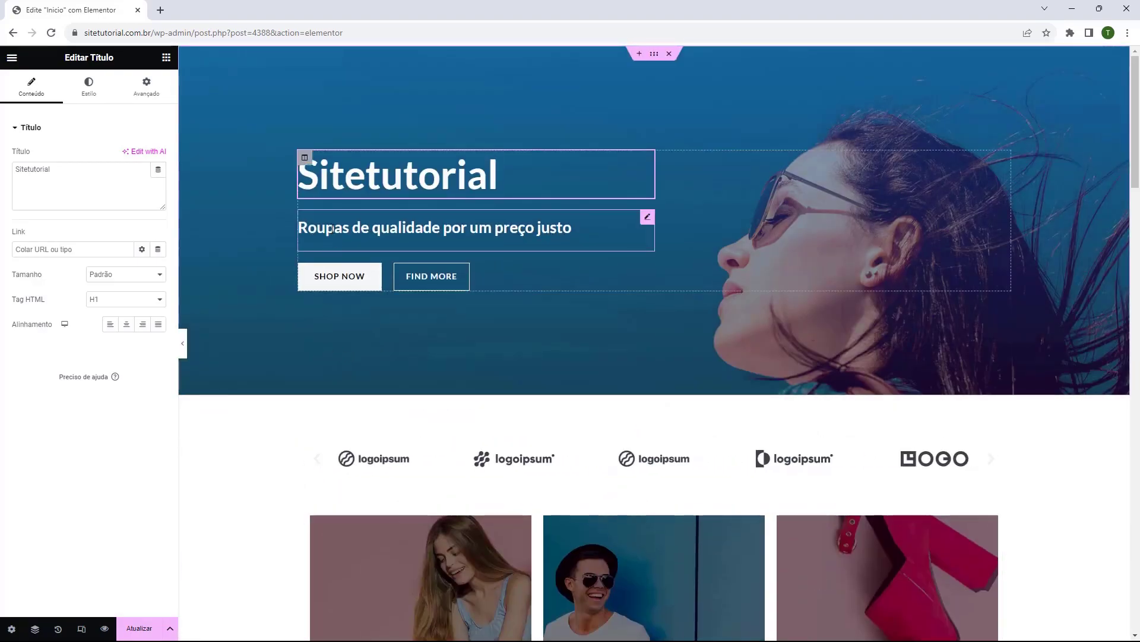
left_click(331, 229)
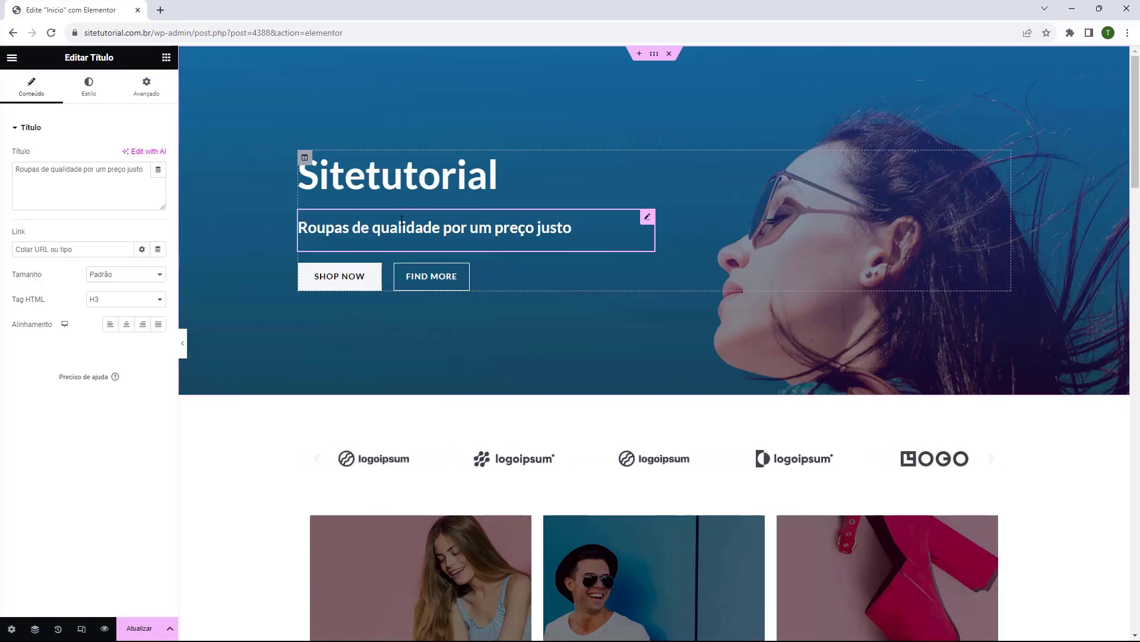
left_click(376, 181)
left_click(376, 228)
left_click(376, 180)
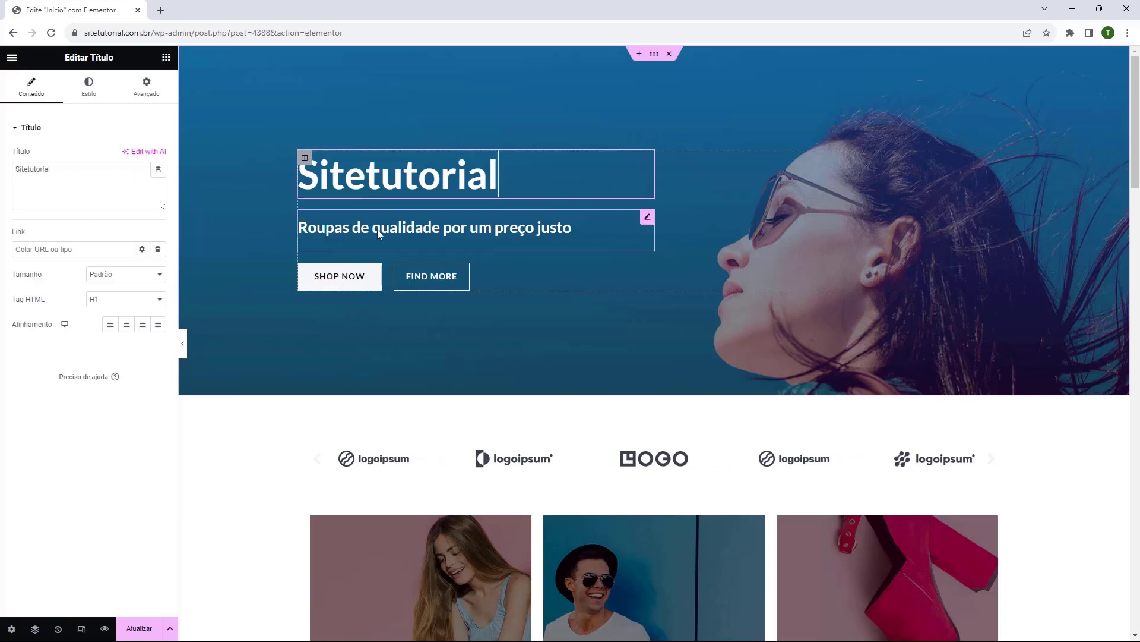
Open the settings of the hero's Shop Now button and review its type options, keeping Padrão.
left_click(373, 289)
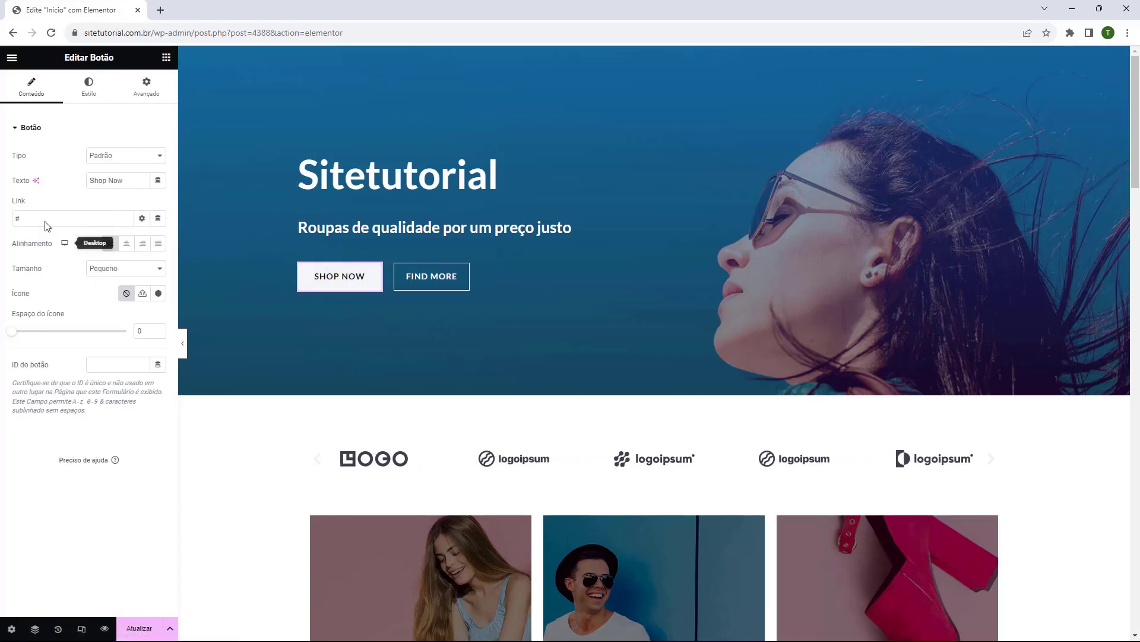
double_click(39, 164)
left_click(124, 155)
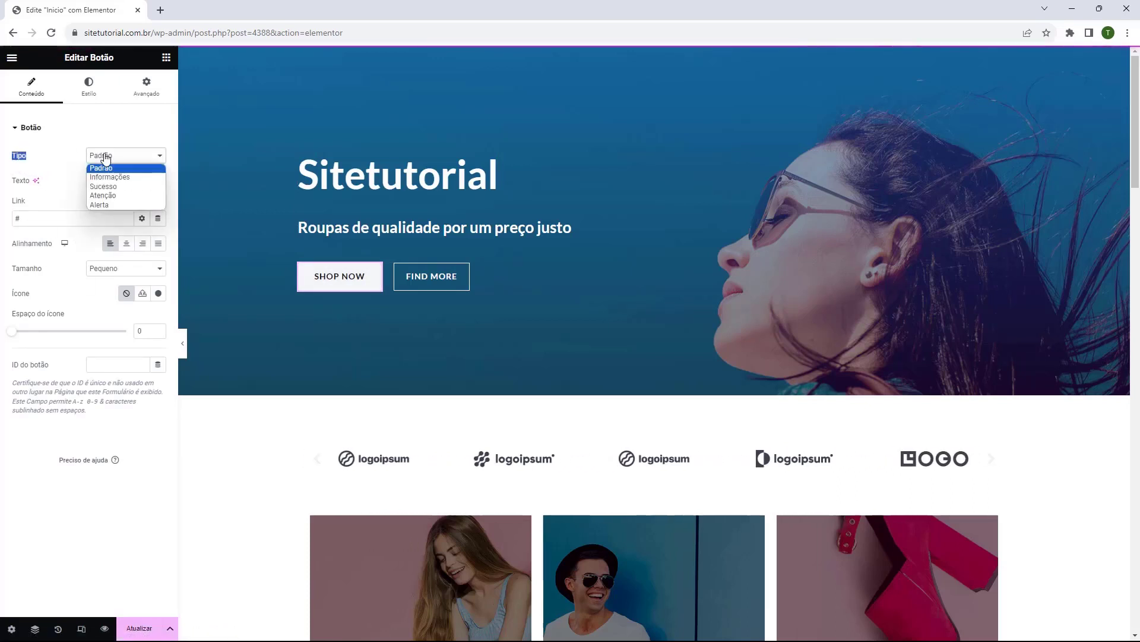
left_click(110, 177)
left_click(122, 155)
left_click(101, 168)
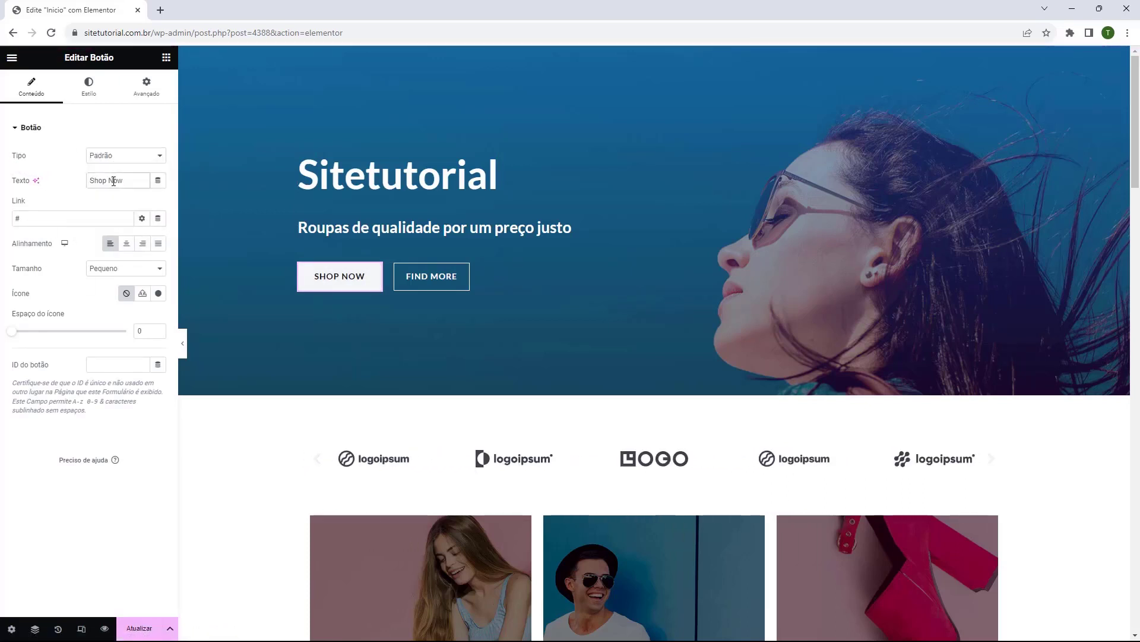
triple_click(119, 180)
left_click(122, 178)
left_click_drag(121, 178, 95, 196)
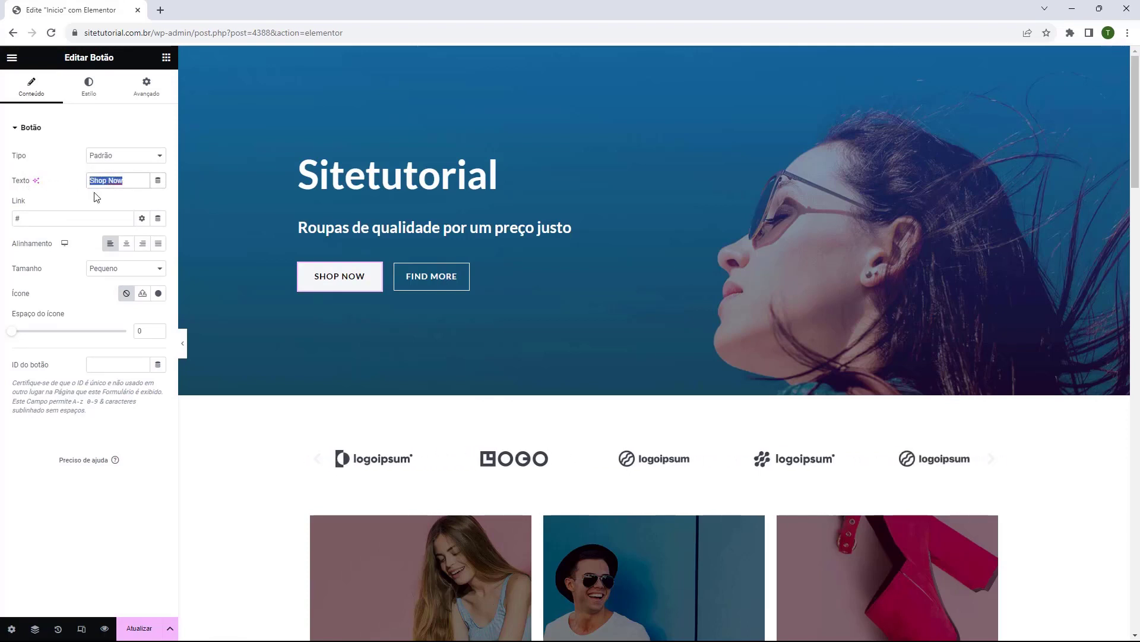
type("S")
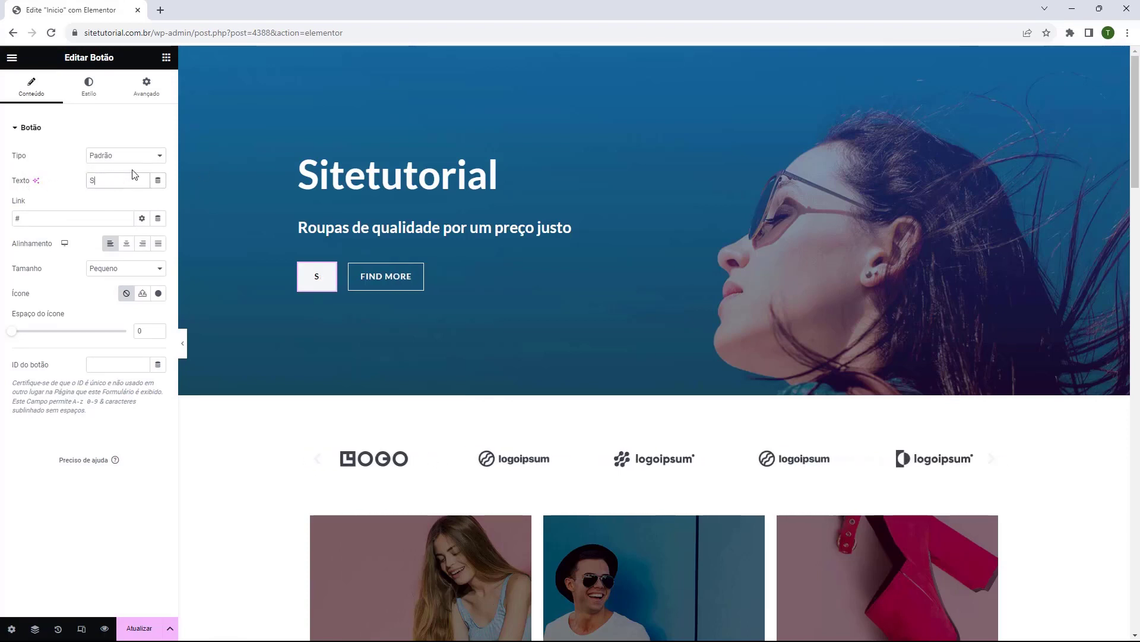
type("aiba Mais")
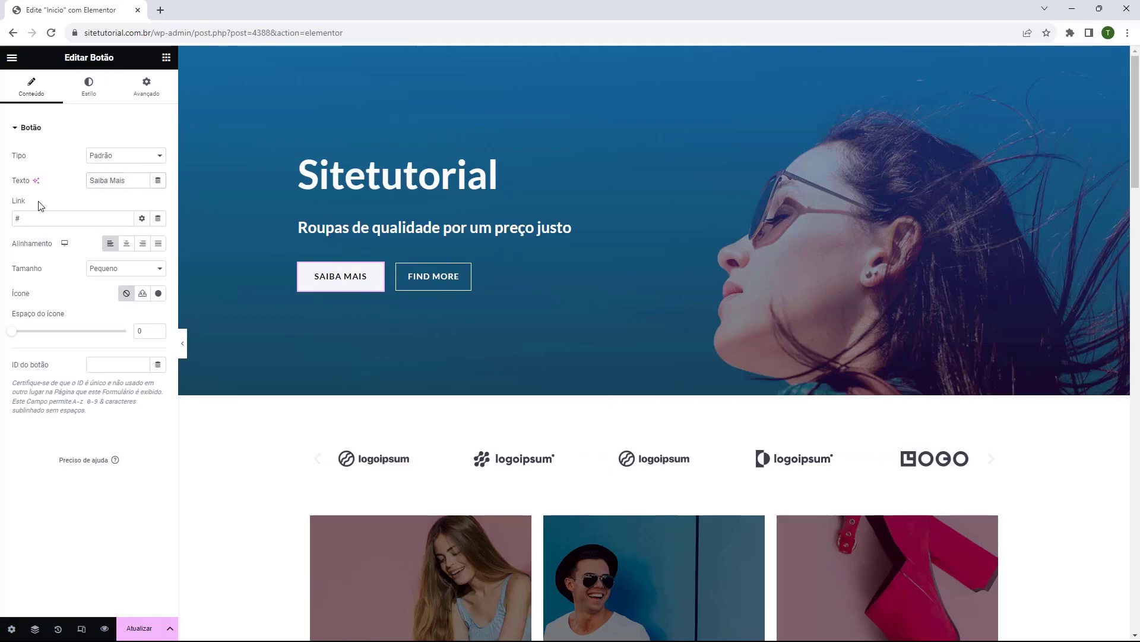
left_click(25, 216)
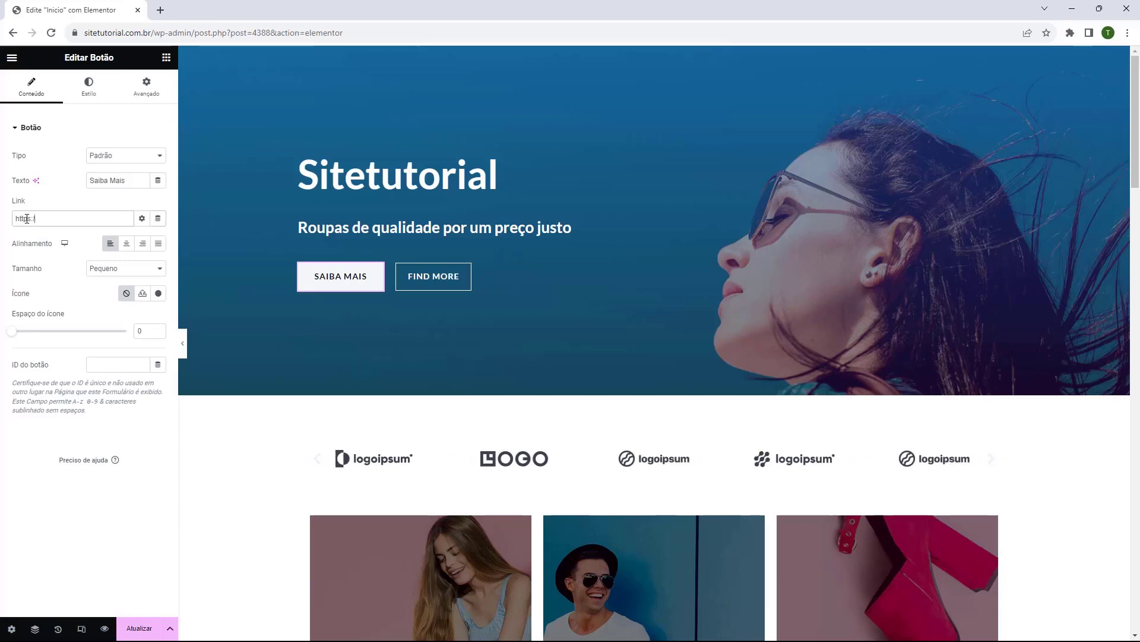
type("https://sitetutorial.com.br/loja")
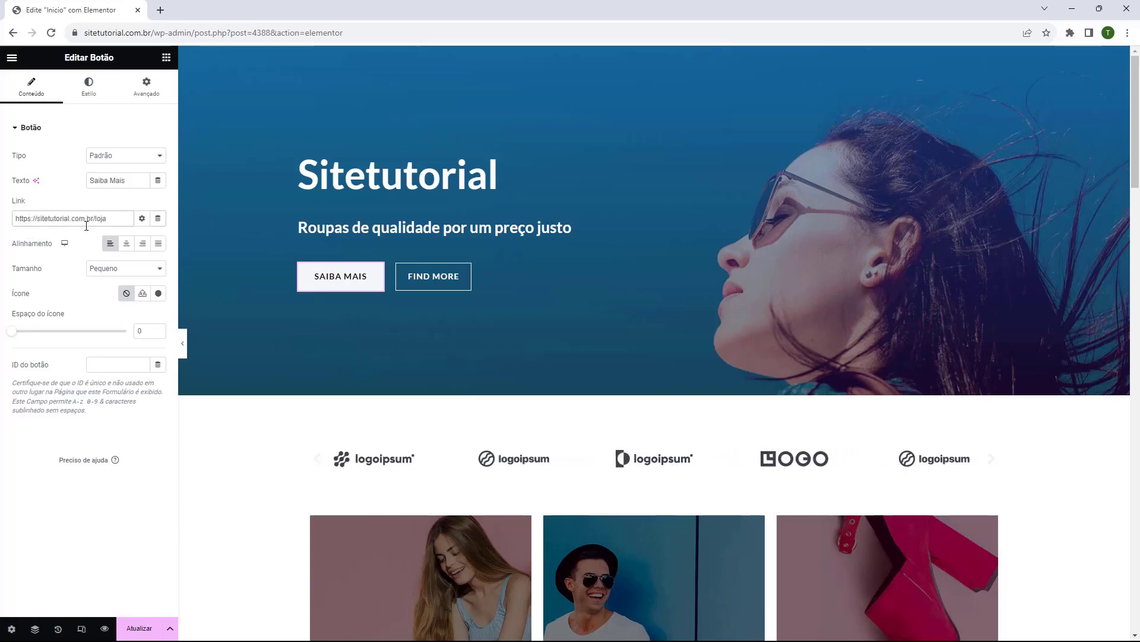
Delete the hero's Find More button and the logo image carousel below the hero section.
left_click(432, 288)
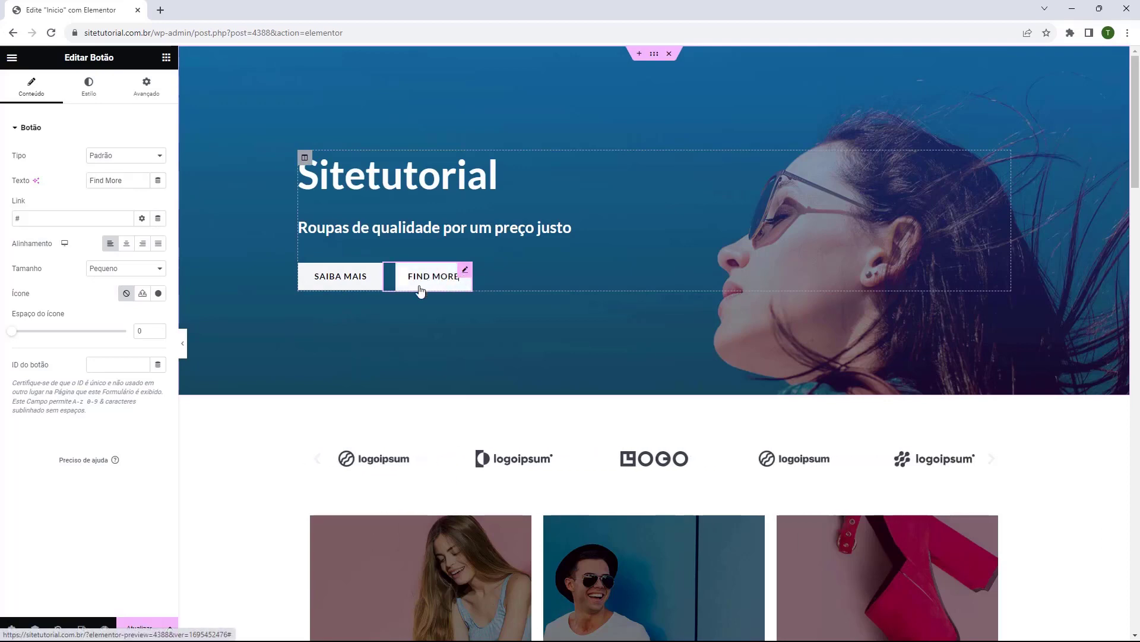
key("Delete")
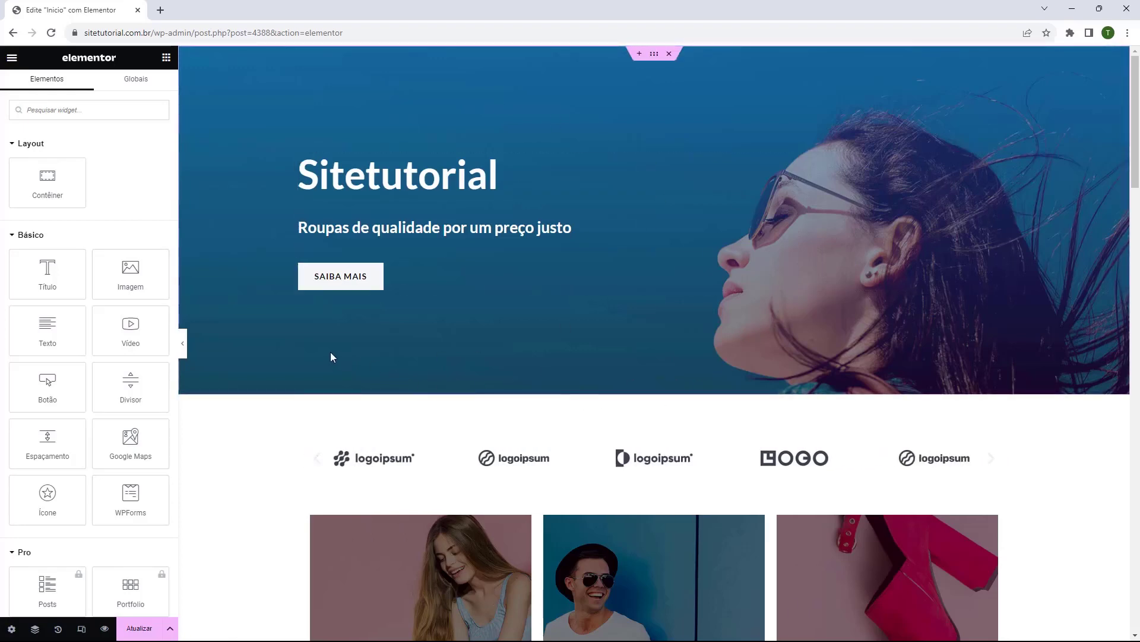
scroll(328, 351, "down", 3)
scroll(297, 282, "down", 2)
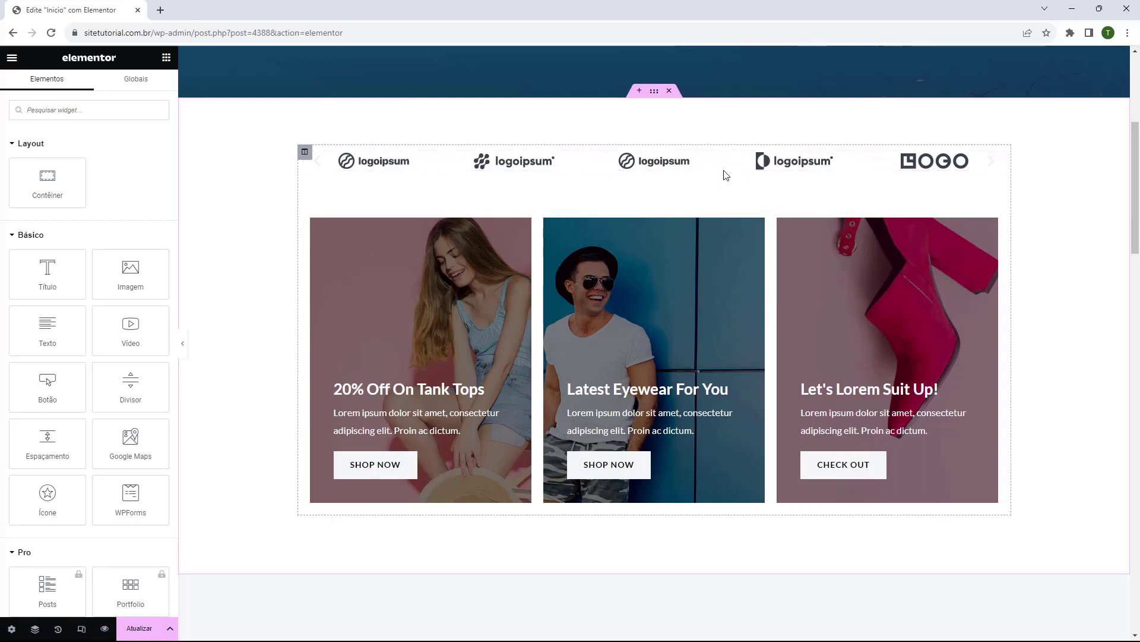
left_click(637, 168)
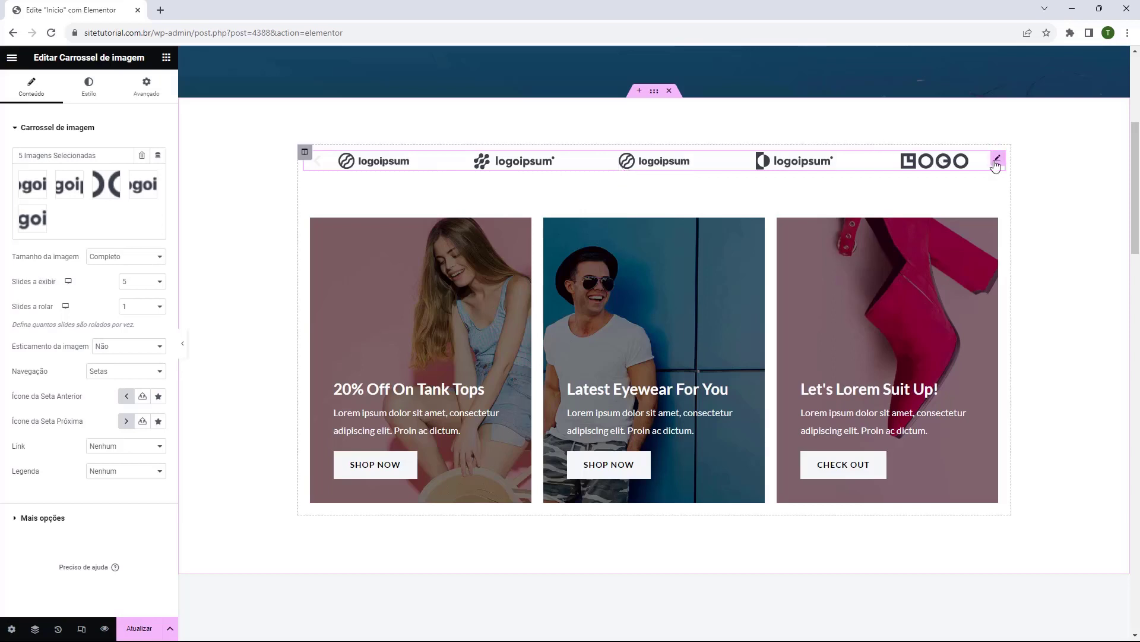
key("Delete")
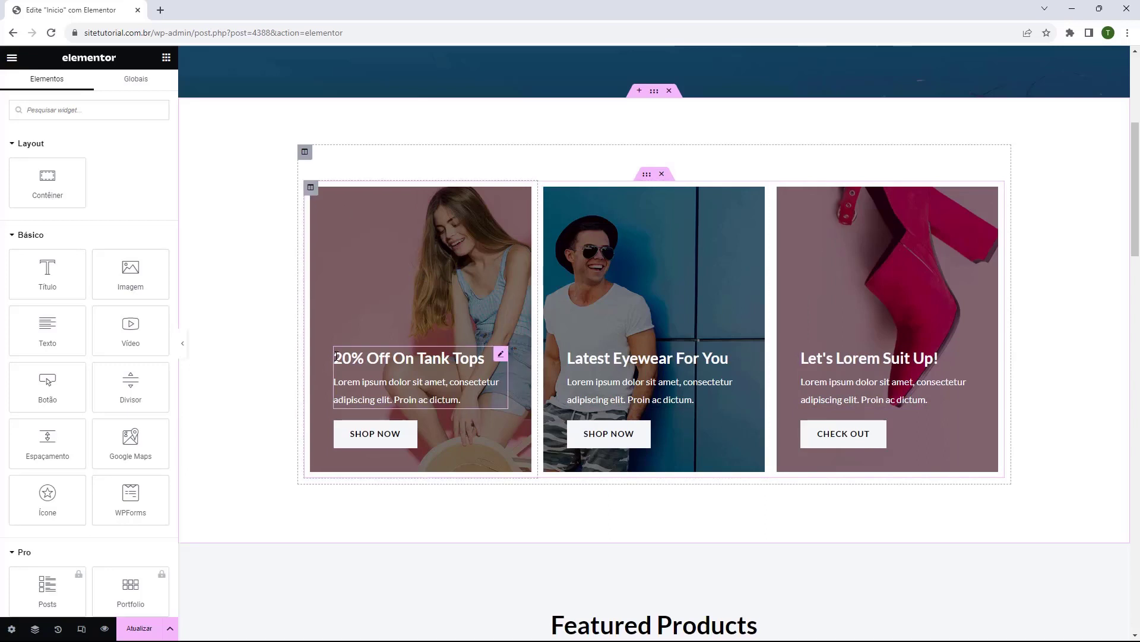
Examine the "20% Off On Tank Tops" card's image box and button settings, and open its column's style settings.
left_click(363, 361)
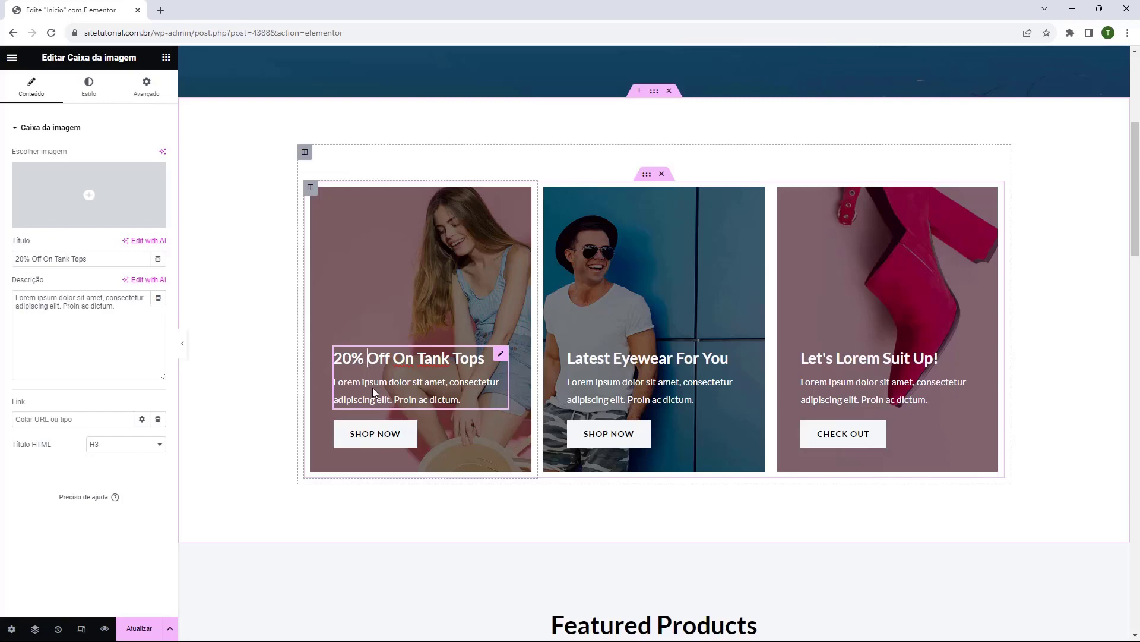
left_click(375, 433)
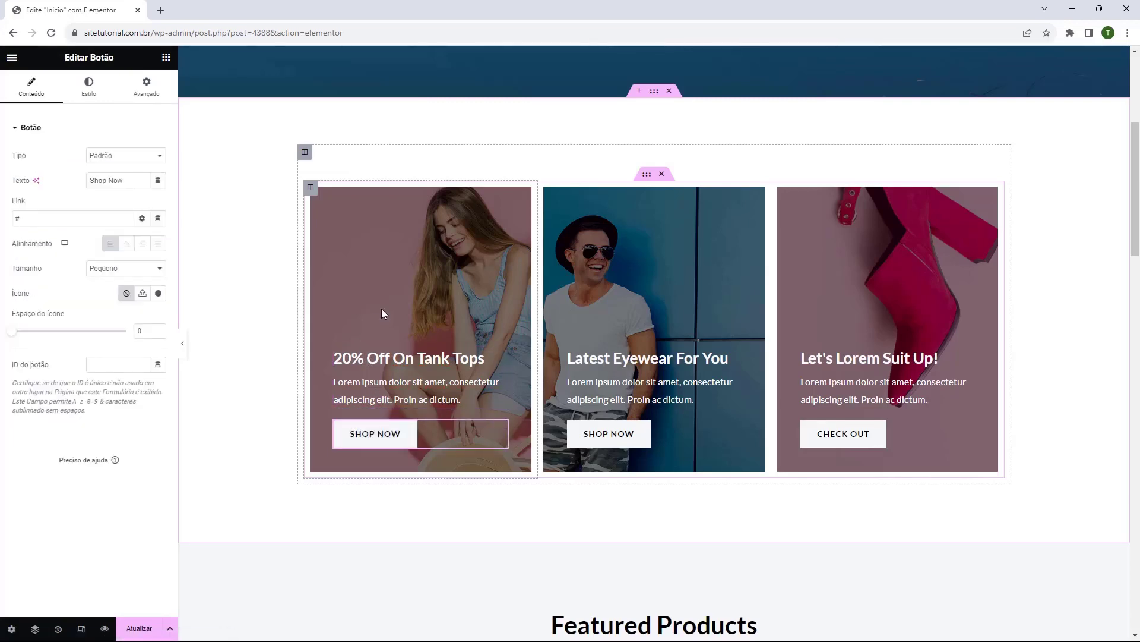
scroll(342, 233, "up", 5)
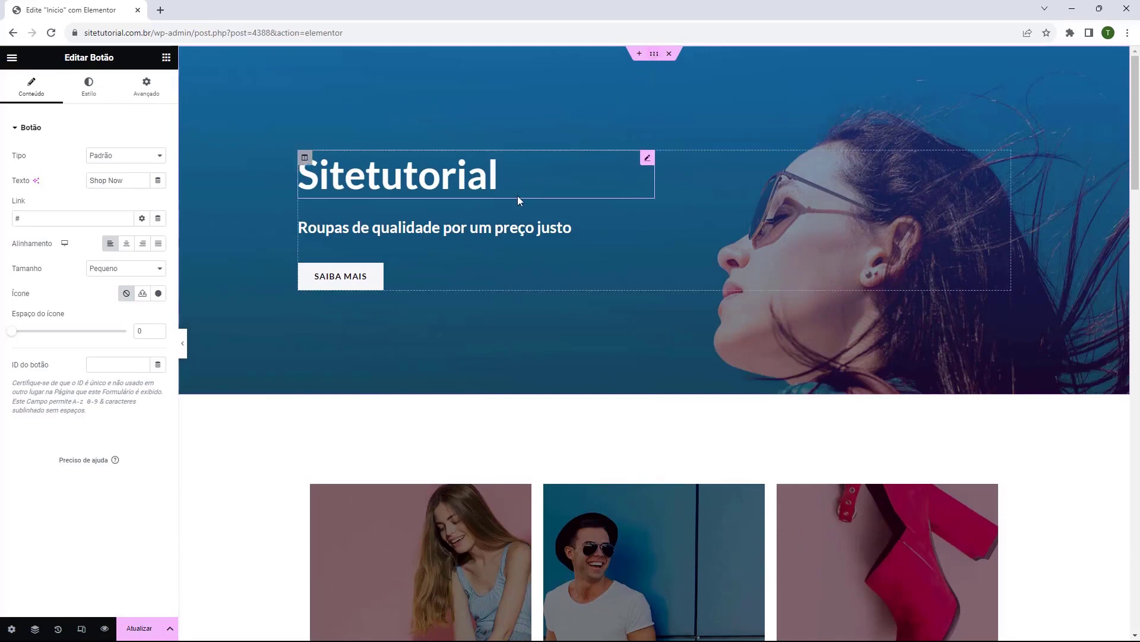
scroll(518, 195, "down", 4)
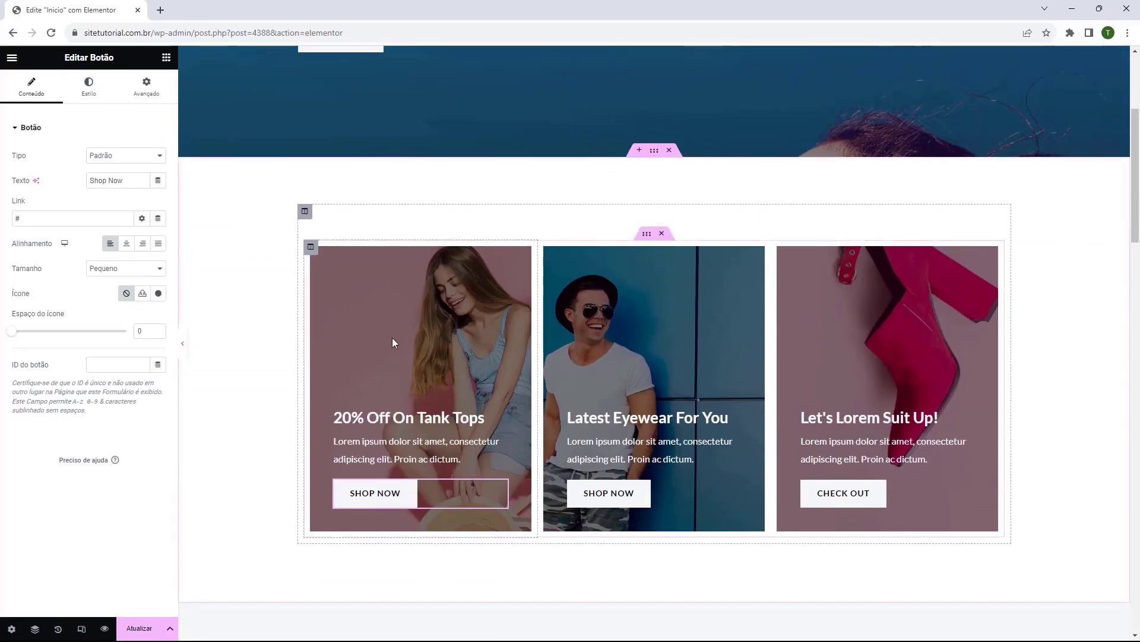
left_click(311, 248)
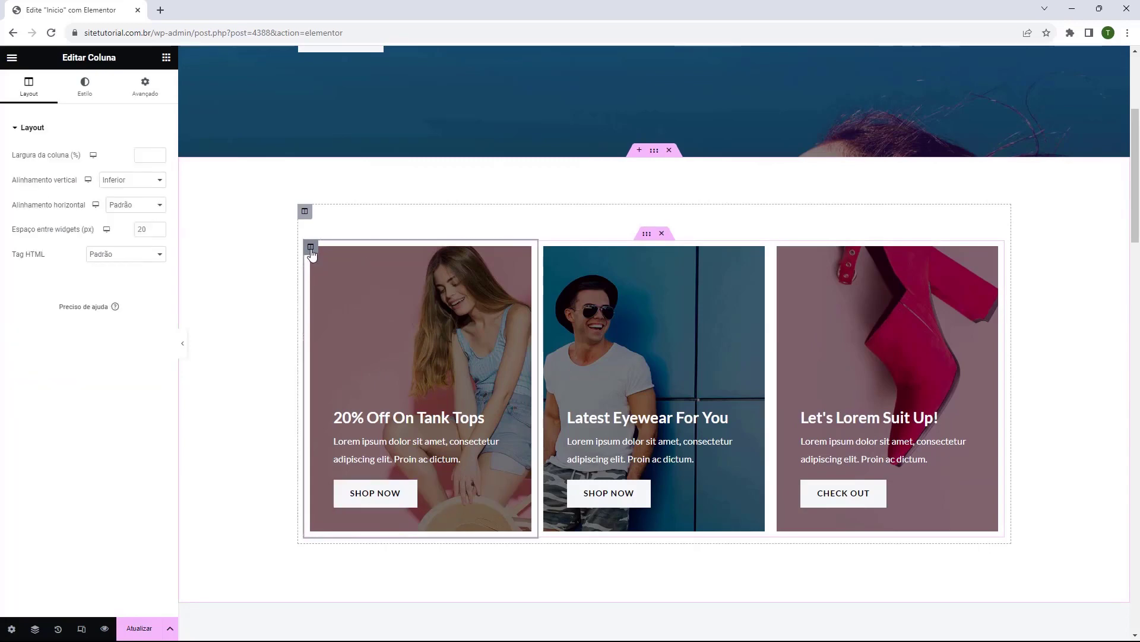
left_click(85, 89)
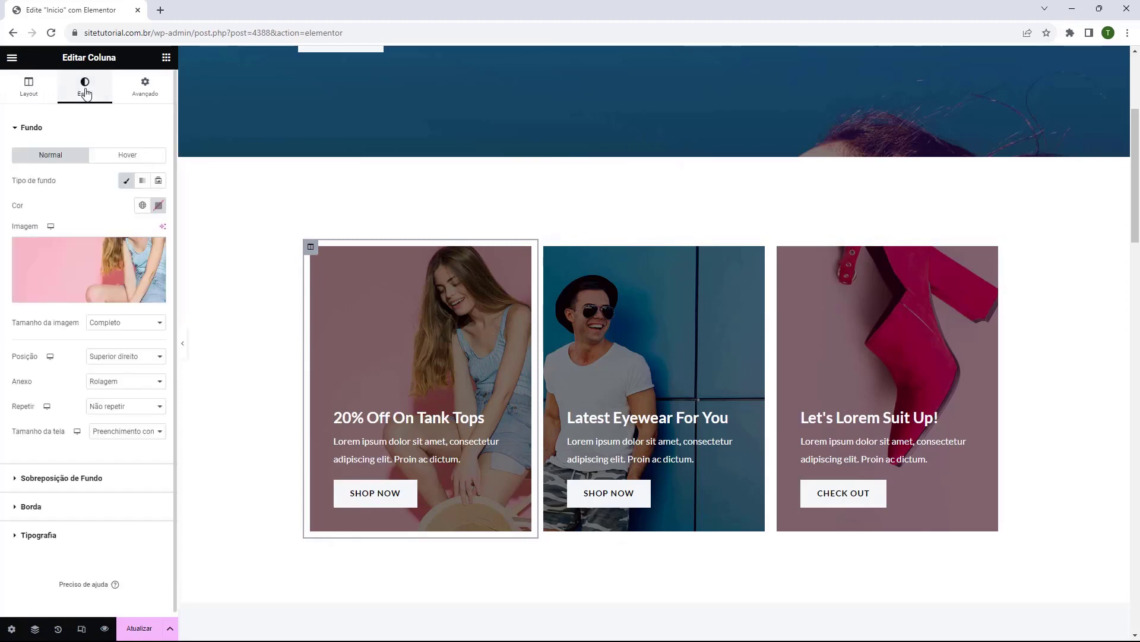
Change the title of the "20% Off On Tank Tops" card to "Moda Feminina".
mouse_move(89, 275)
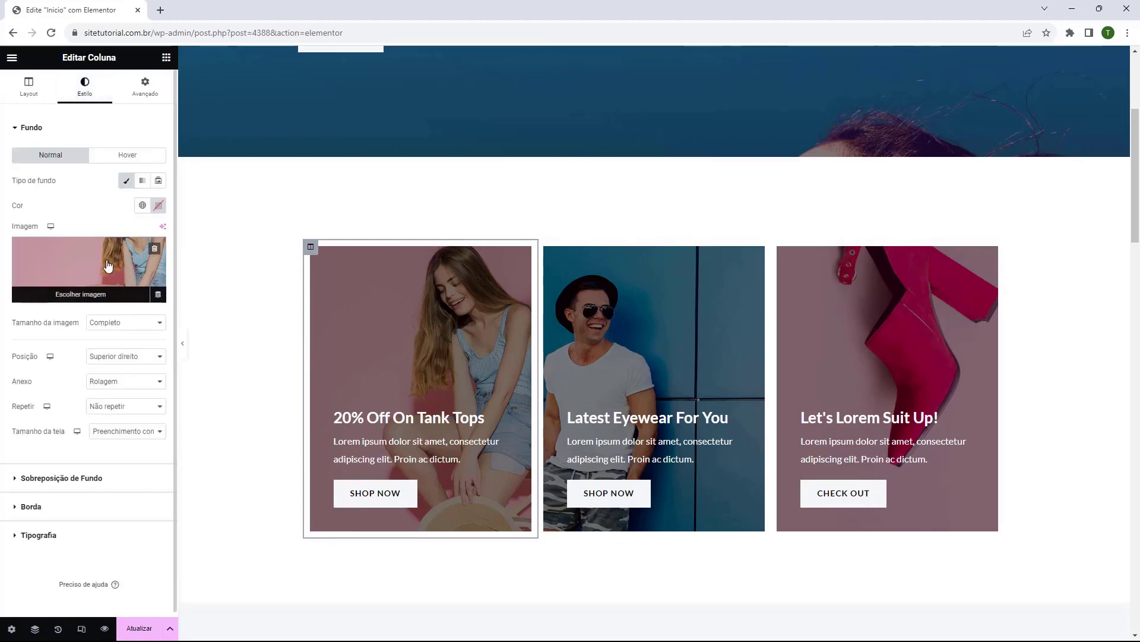
left_click(352, 445)
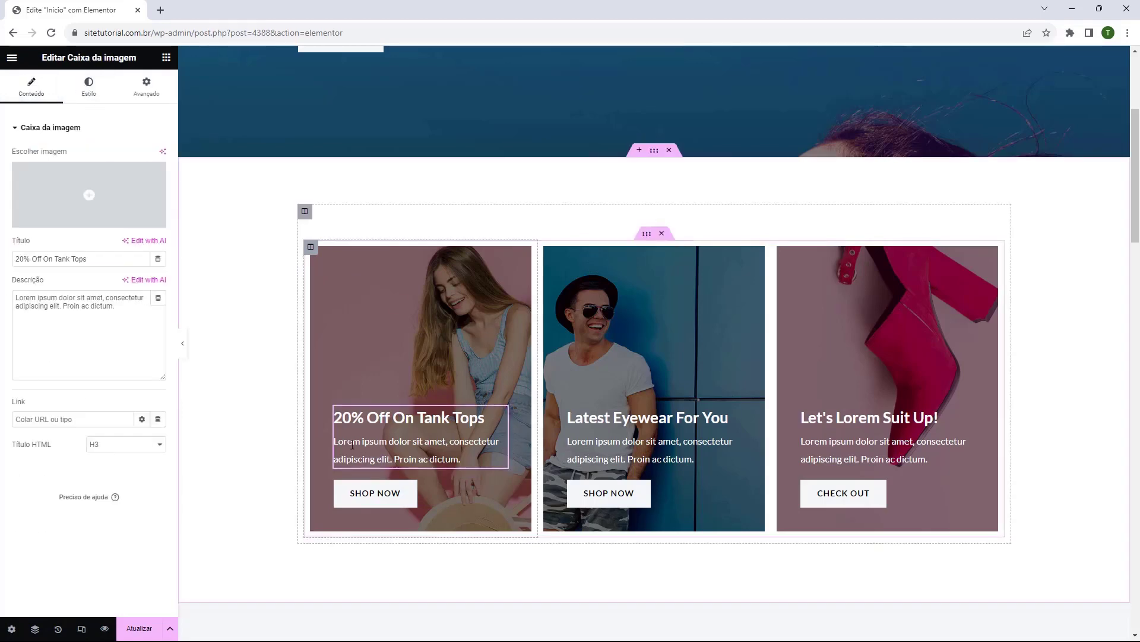
double_click(418, 422)
triple_click(74, 259)
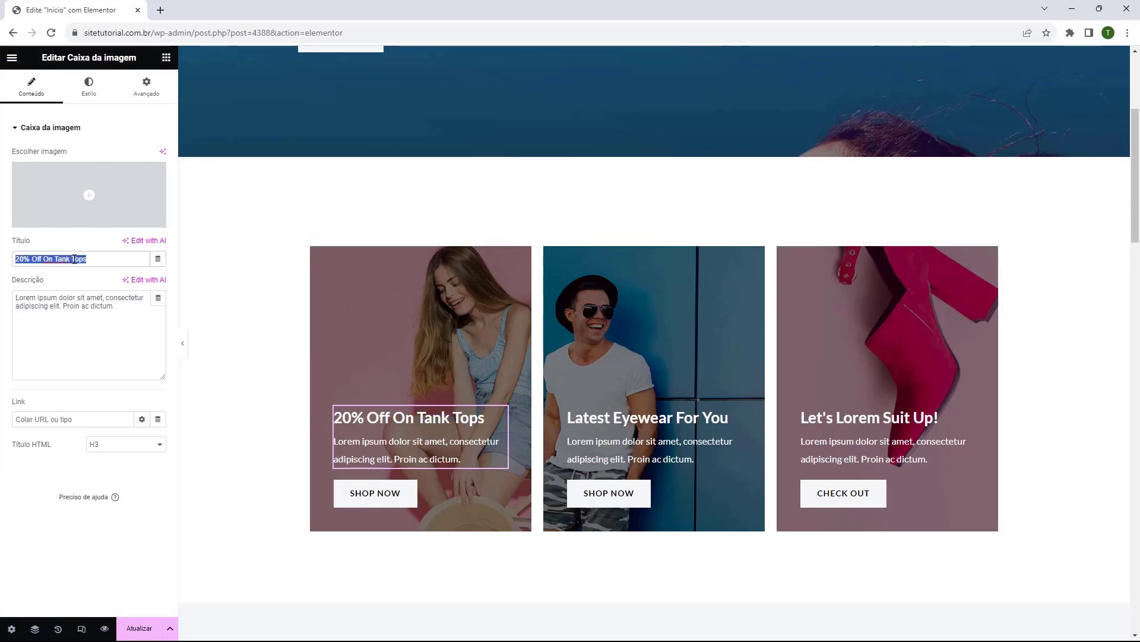
type("Moda F")
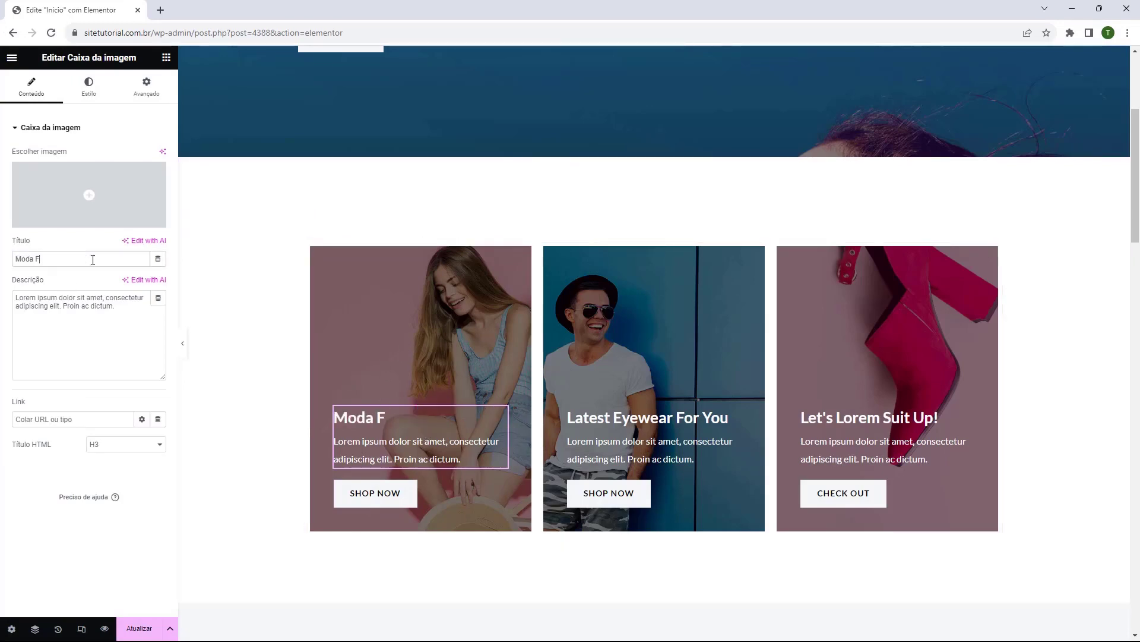
type("eminina")
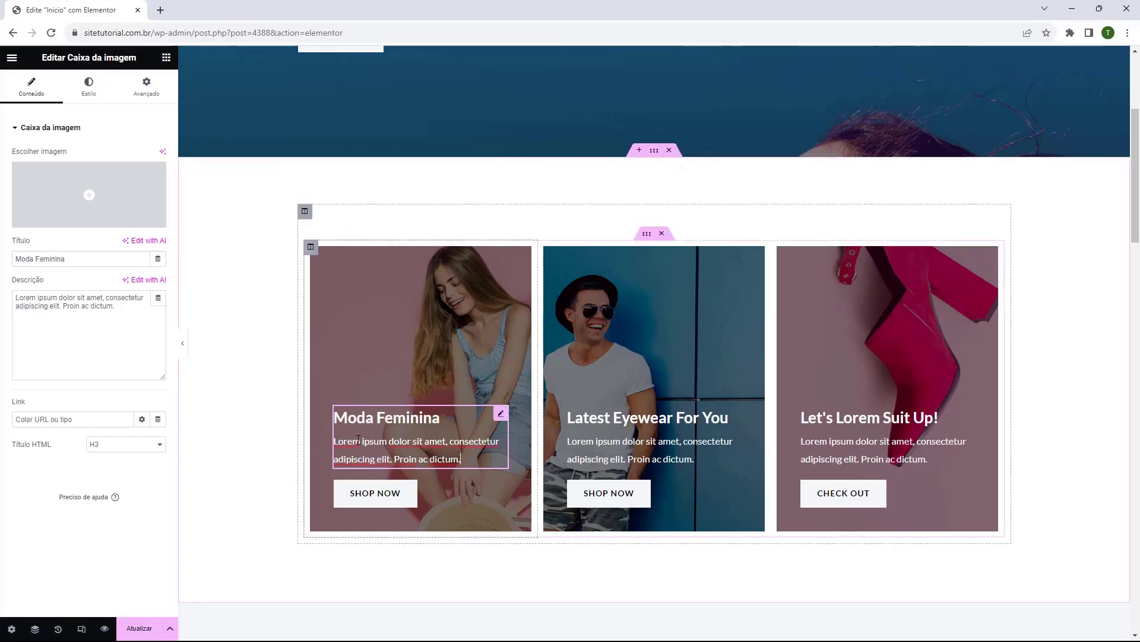
Center the Moda Feminina card's button and set its text to "acessar".
left_click(410, 500)
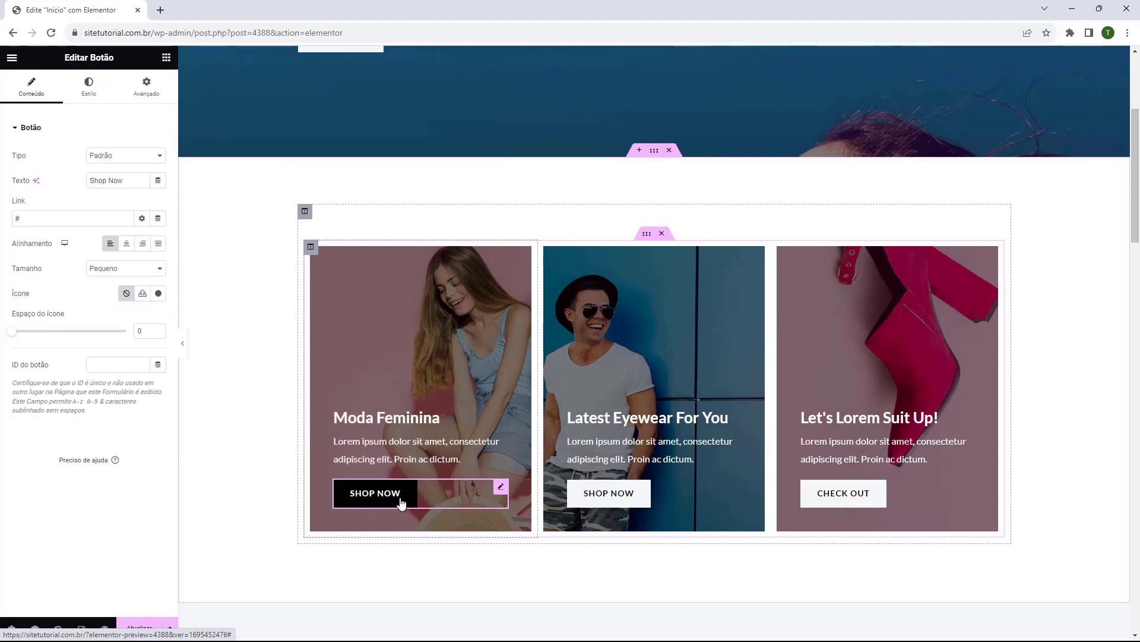
left_click(126, 244)
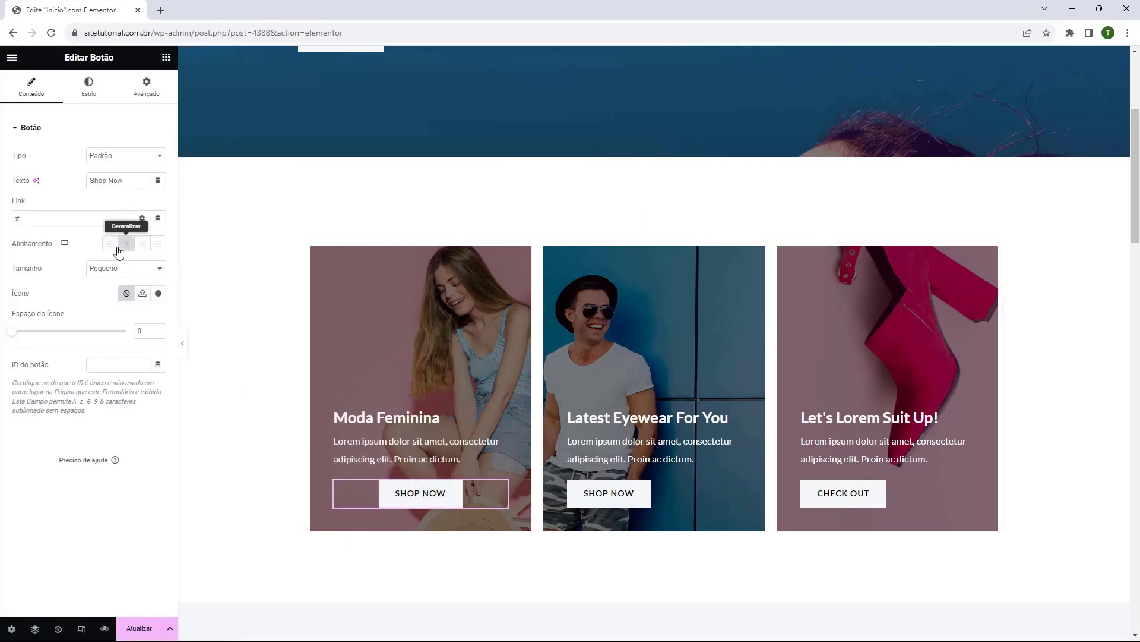
left_click(111, 244)
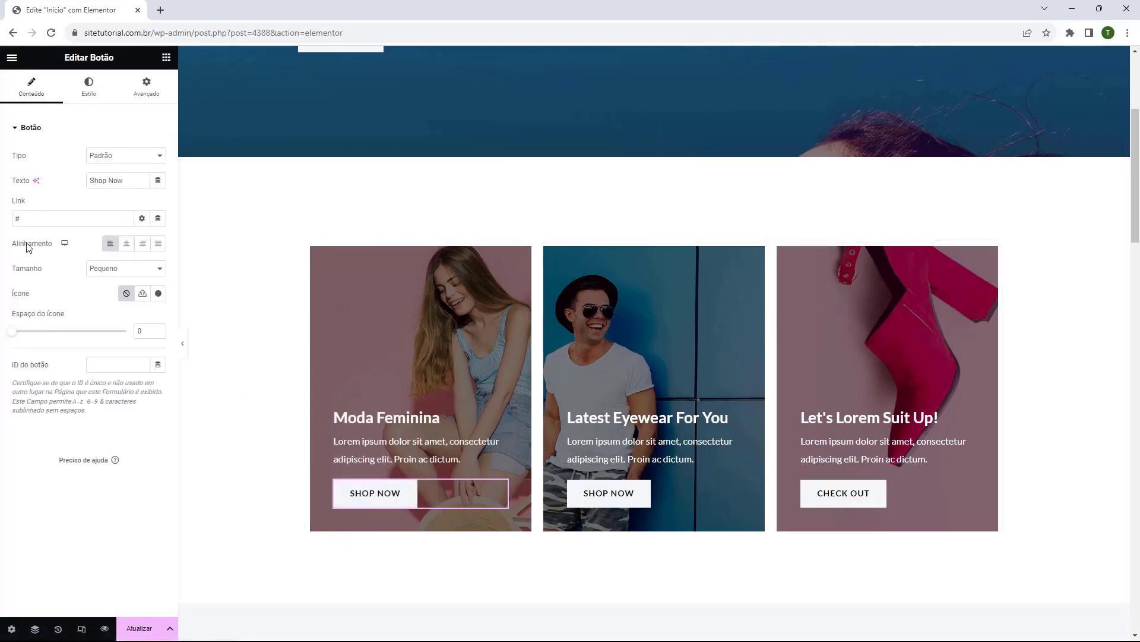
left_click(127, 244)
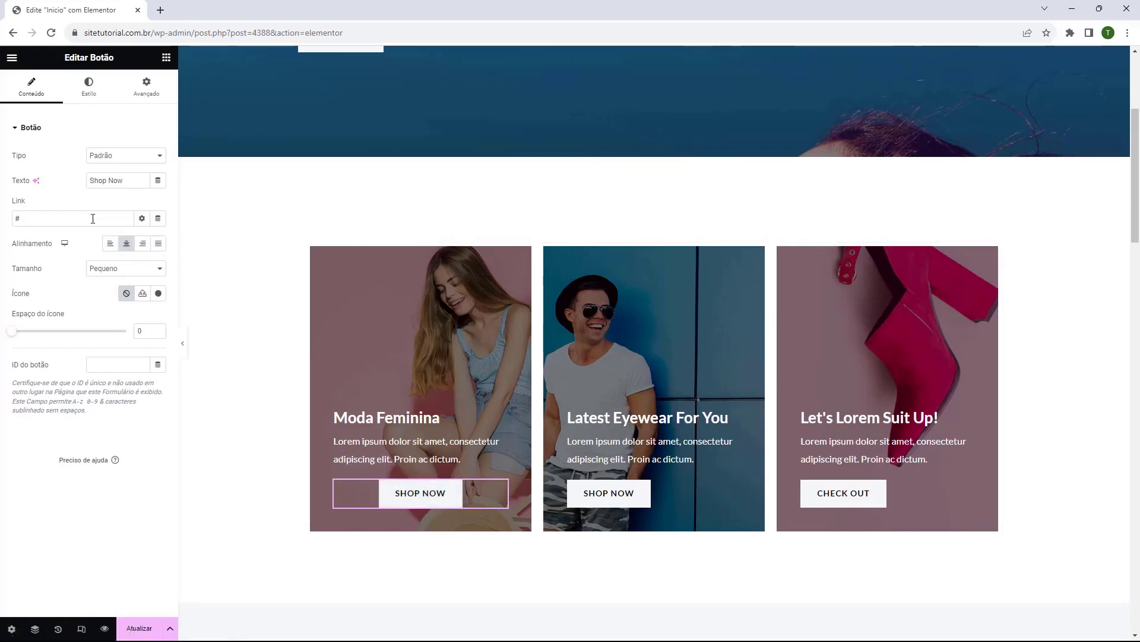
key("ctrl+a")
type("acessar")
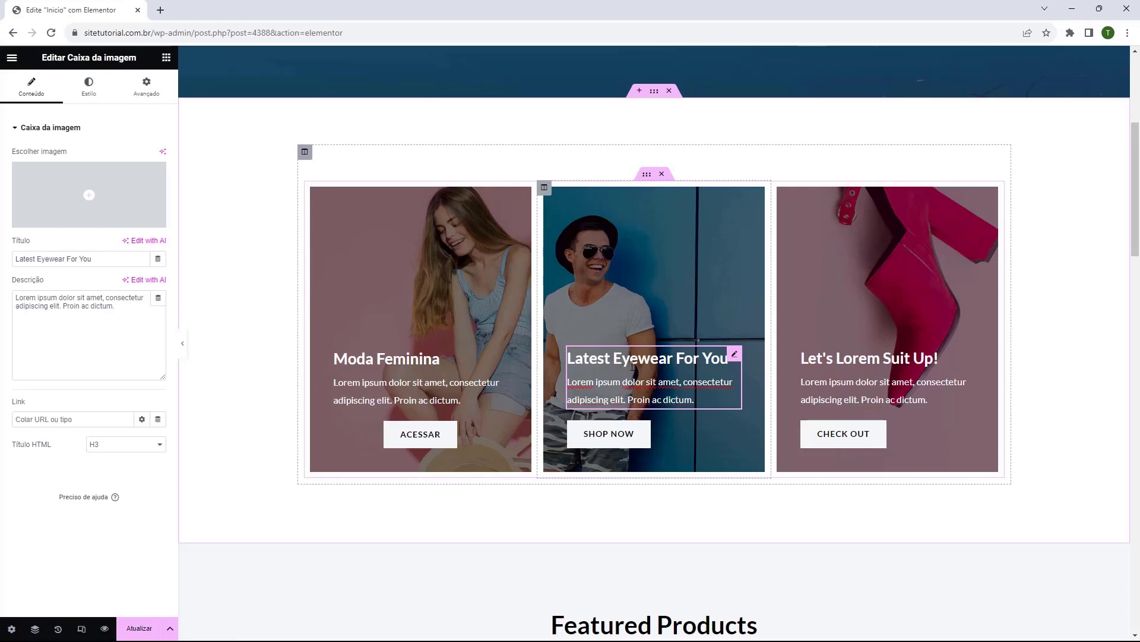
Change the title of the "Latest Eyewear For You" card to "Moda Masculina".
triple_click(633, 363)
left_click(66, 259)
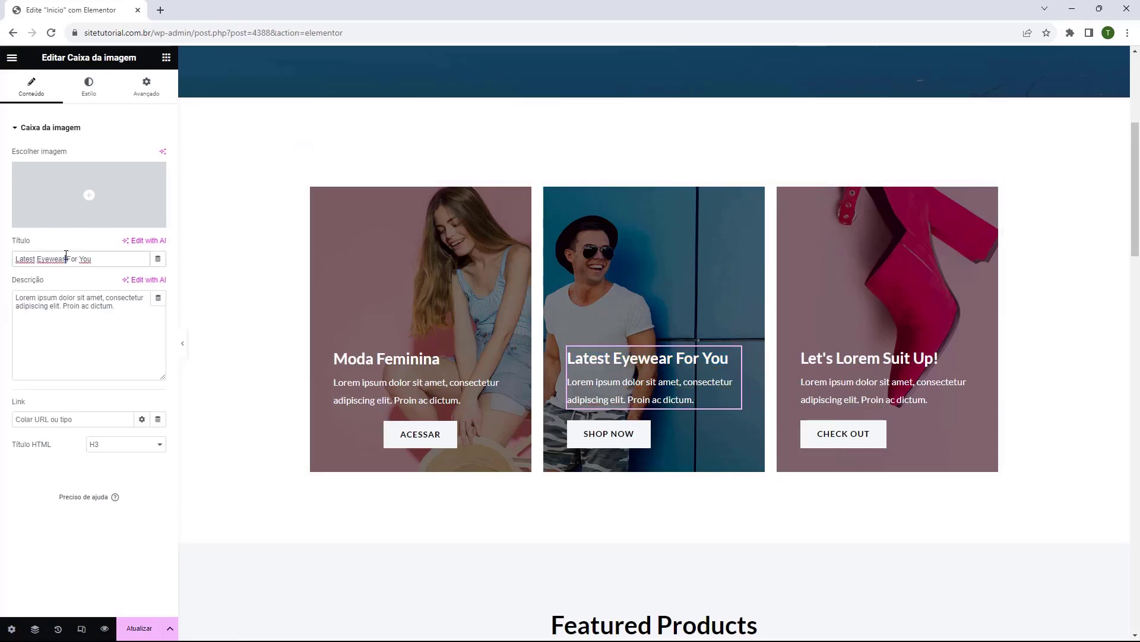
triple_click(66, 259)
type("Moda")
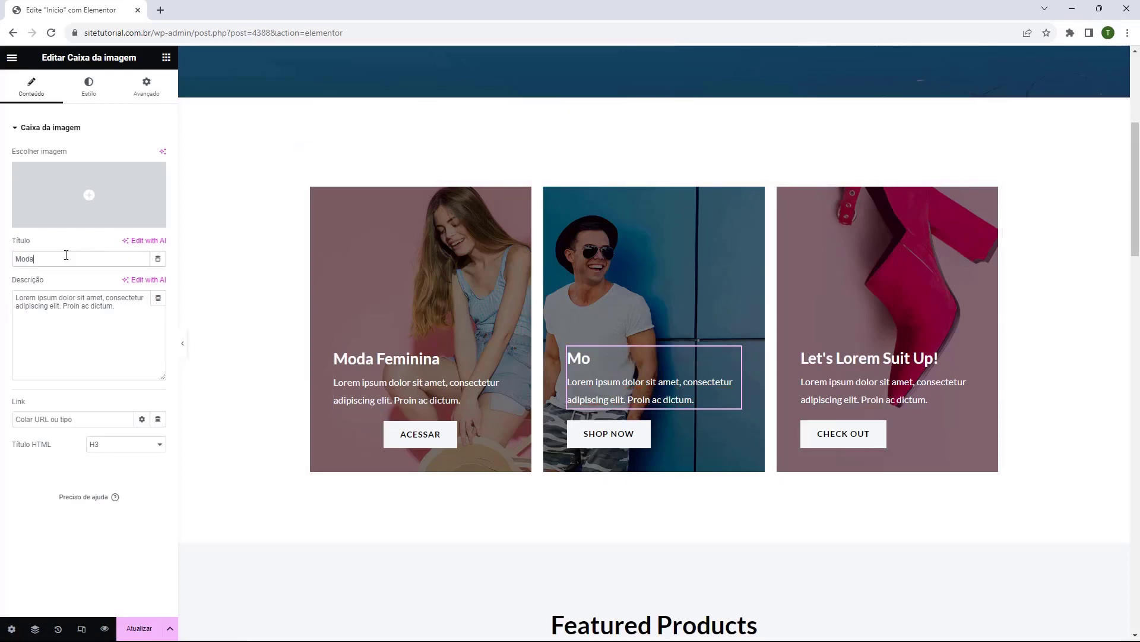
type(" B")
key("BackSpace")
type("Masculina")
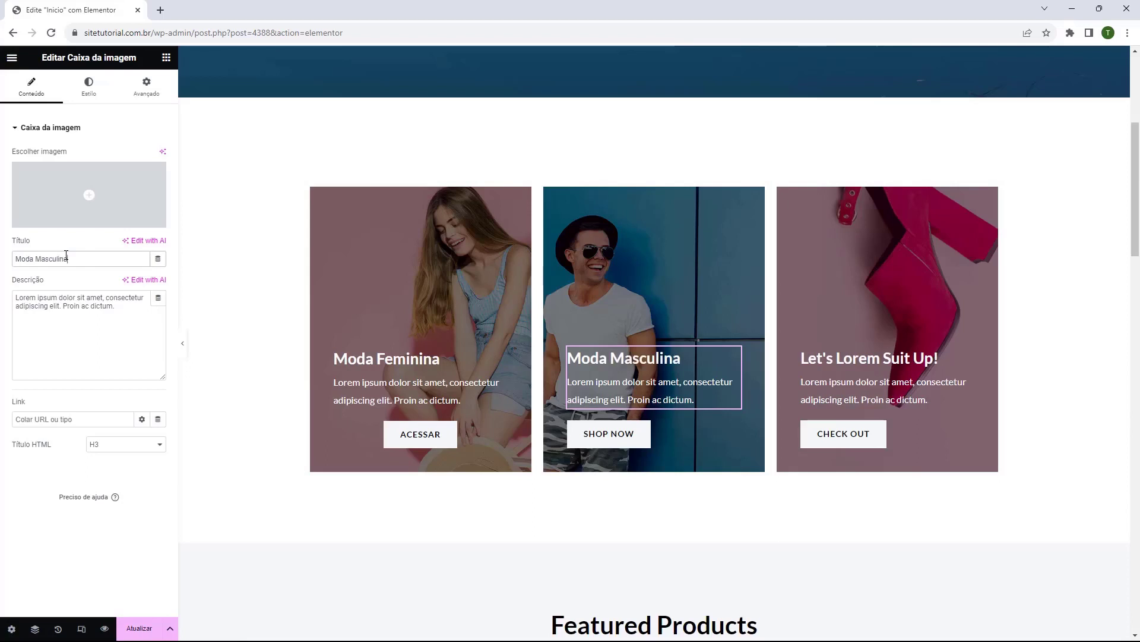
Center the Moda Masculina card's button and set its text to "acessar".
left_click(594, 443)
left_click(126, 243)
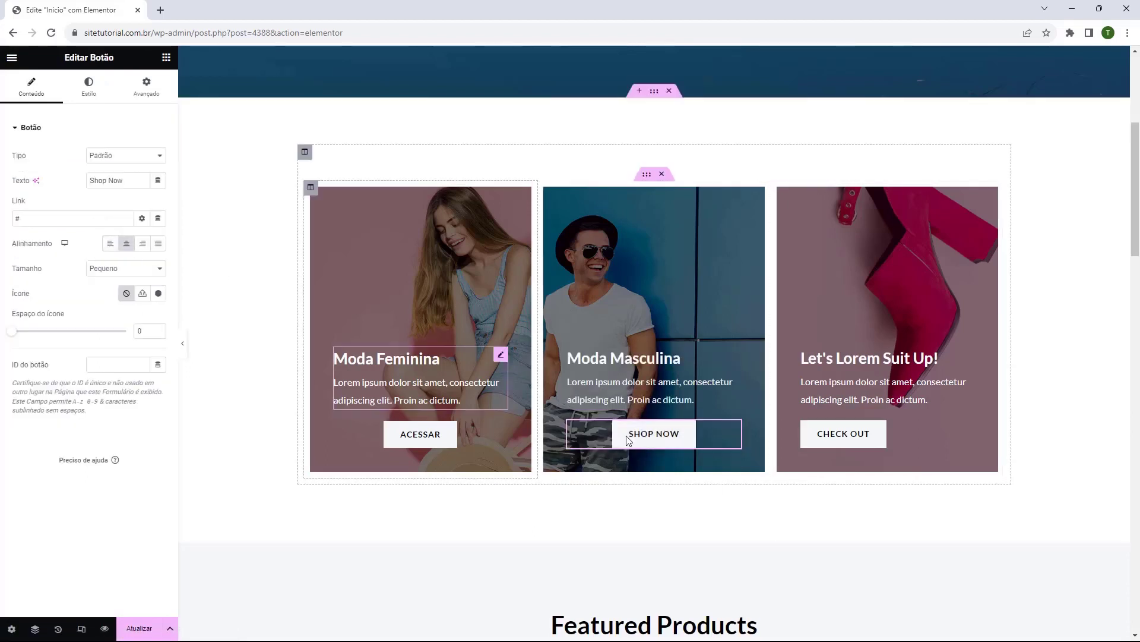
left_click(104, 181)
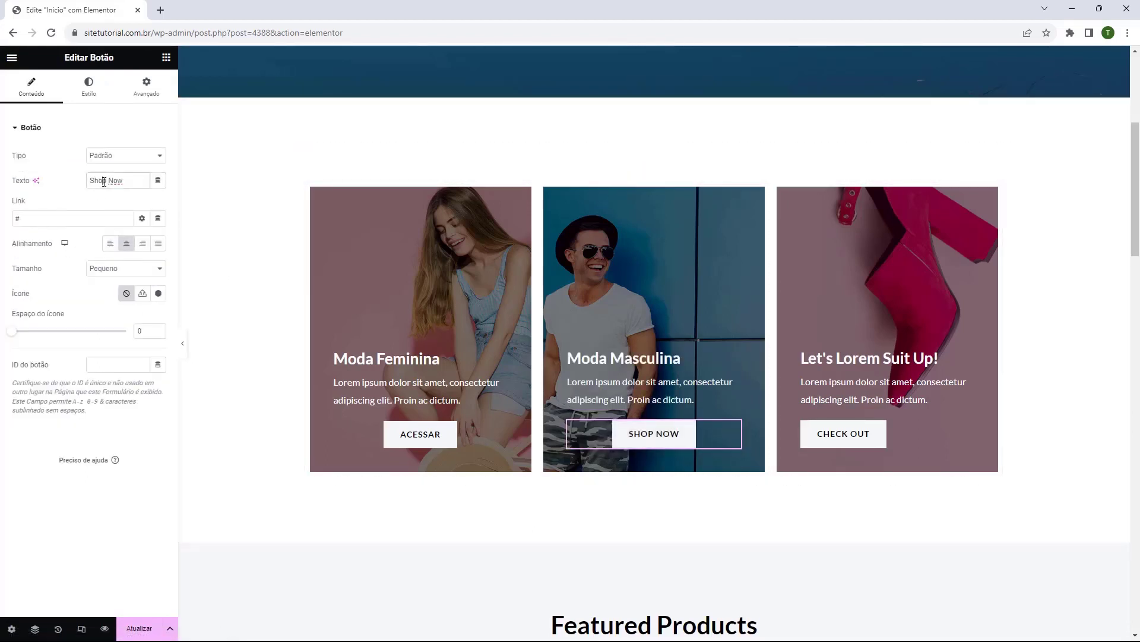
triple_click(107, 183)
type("acessar")
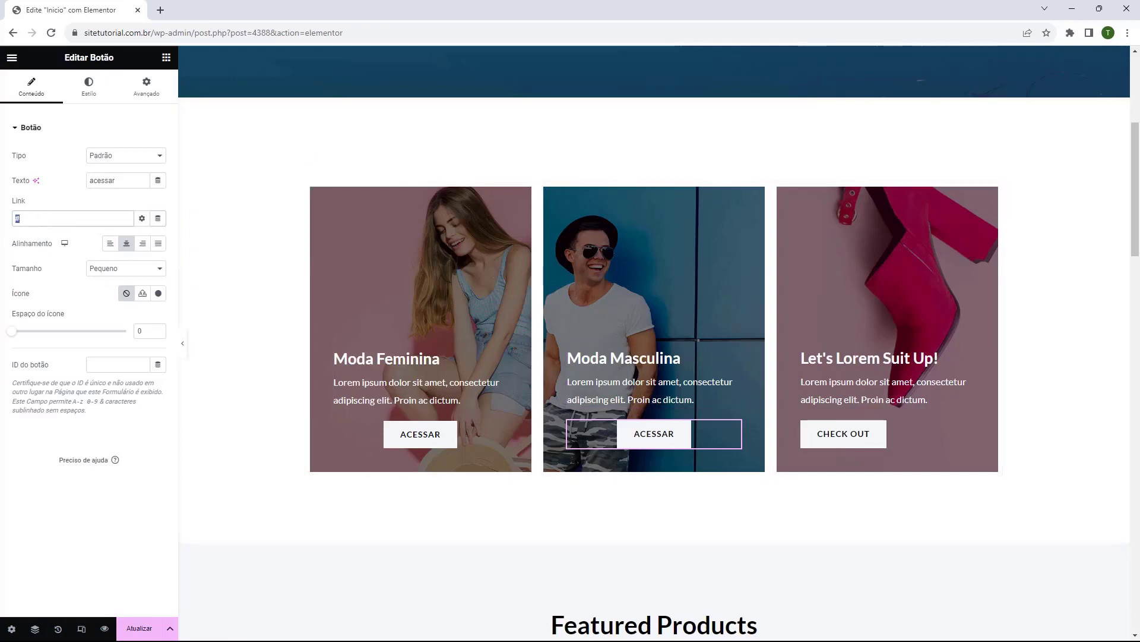
Change the title of the "Let's Lorem Suit Up!" card to "Acessórios".
left_click(873, 324)
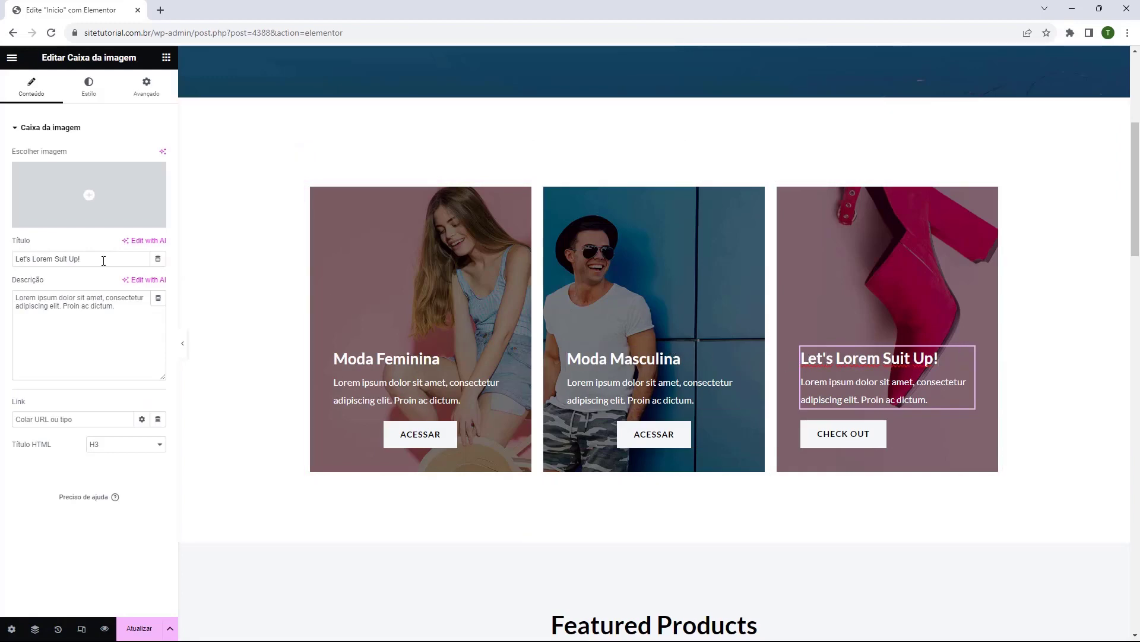
triple_click(103, 259)
type("Acessórios")
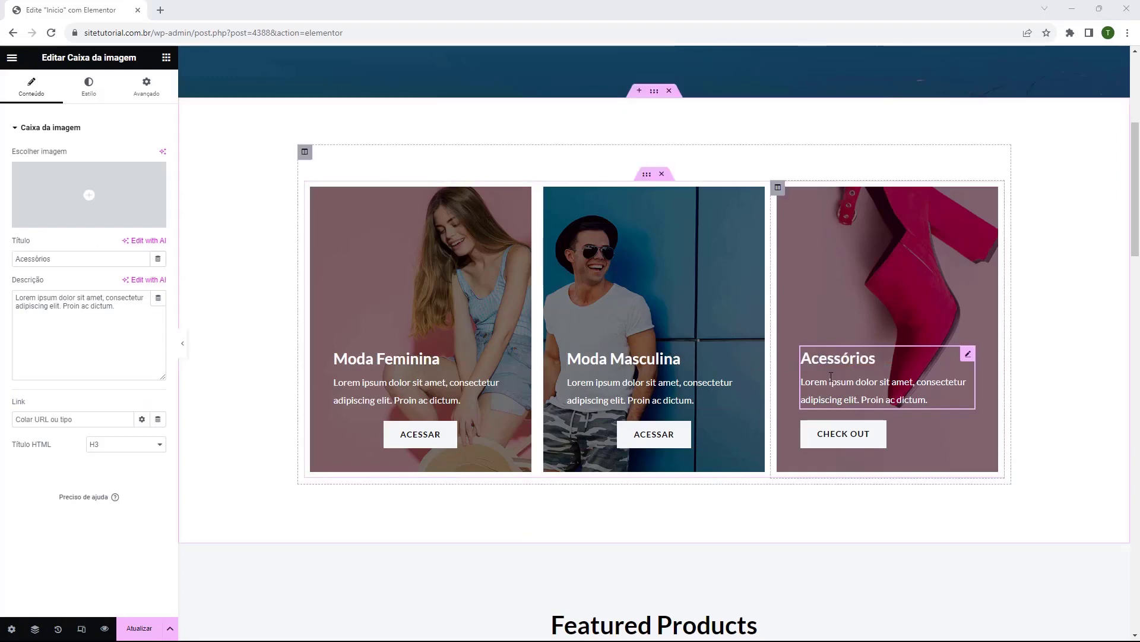
Center the Acessórios card's Check Out button and set its text to "acessar".
left_click(843, 433)
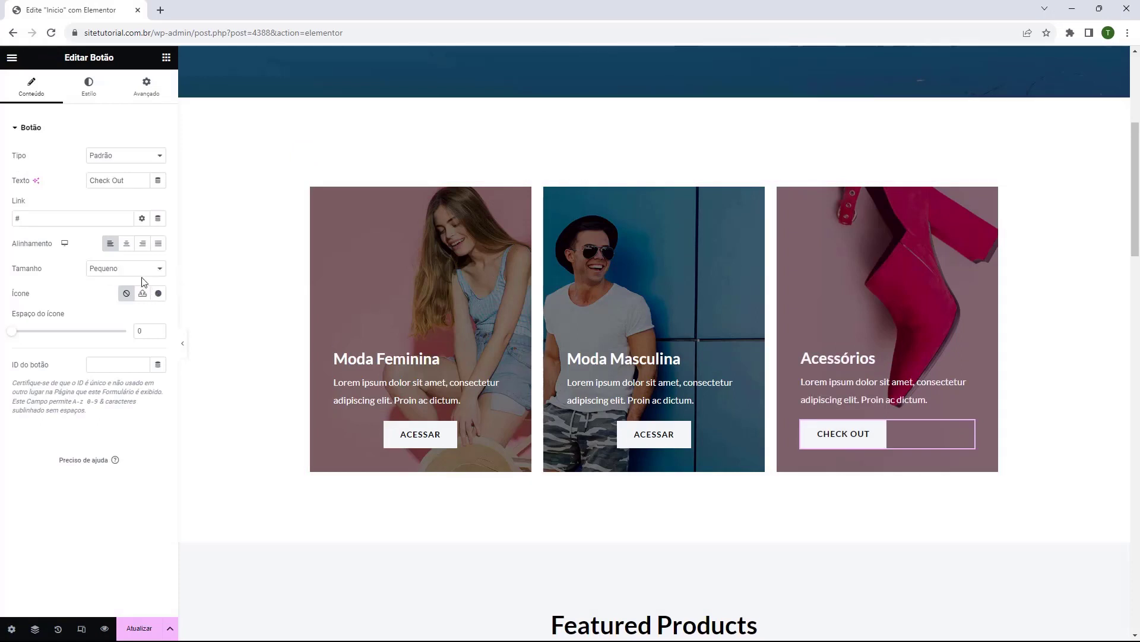
left_click(127, 244)
triple_click(122, 180)
type("acessar")
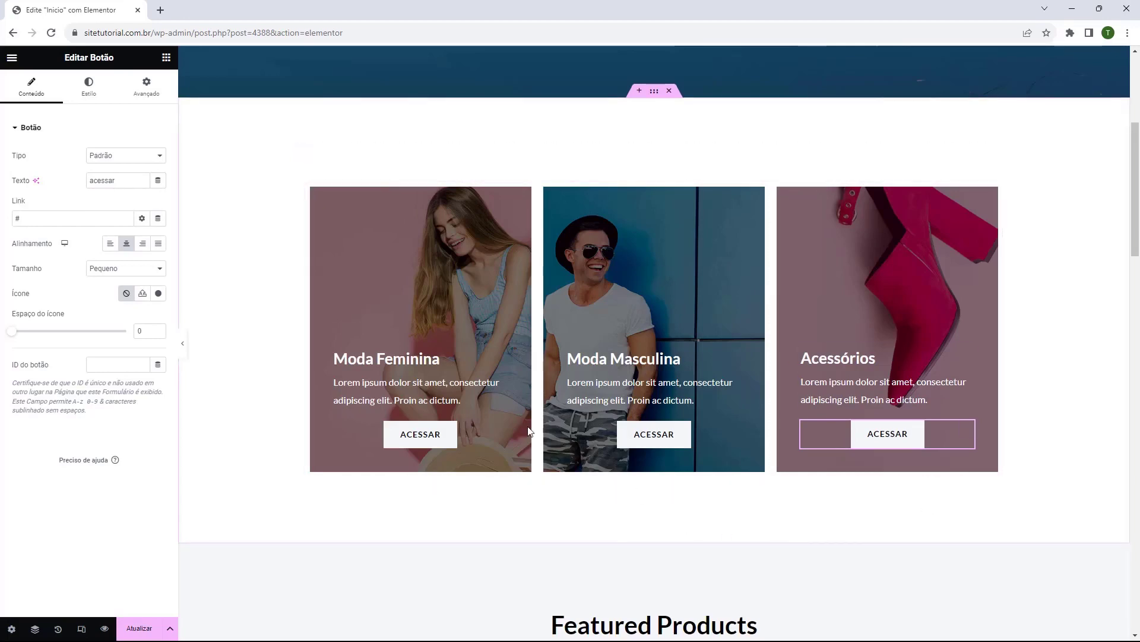
Set the padding of the outer column holding the three promotional cards to 0 px on all sides.
scroll(553, 274, "down", 2)
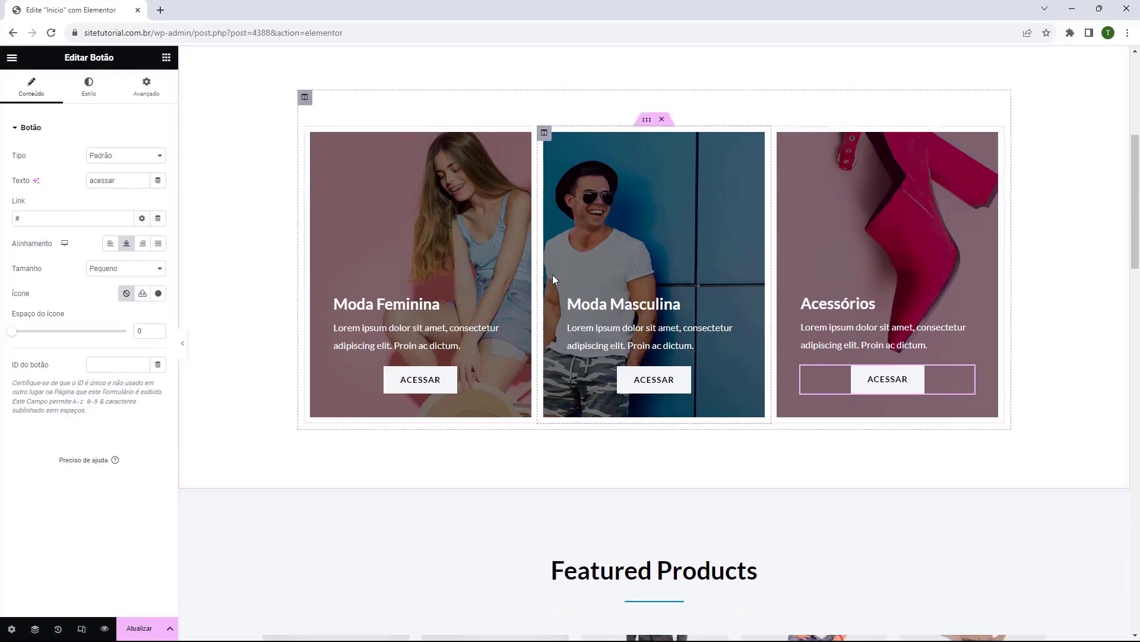
scroll(554, 279, "up", 2)
scroll(596, 400, "up", 1)
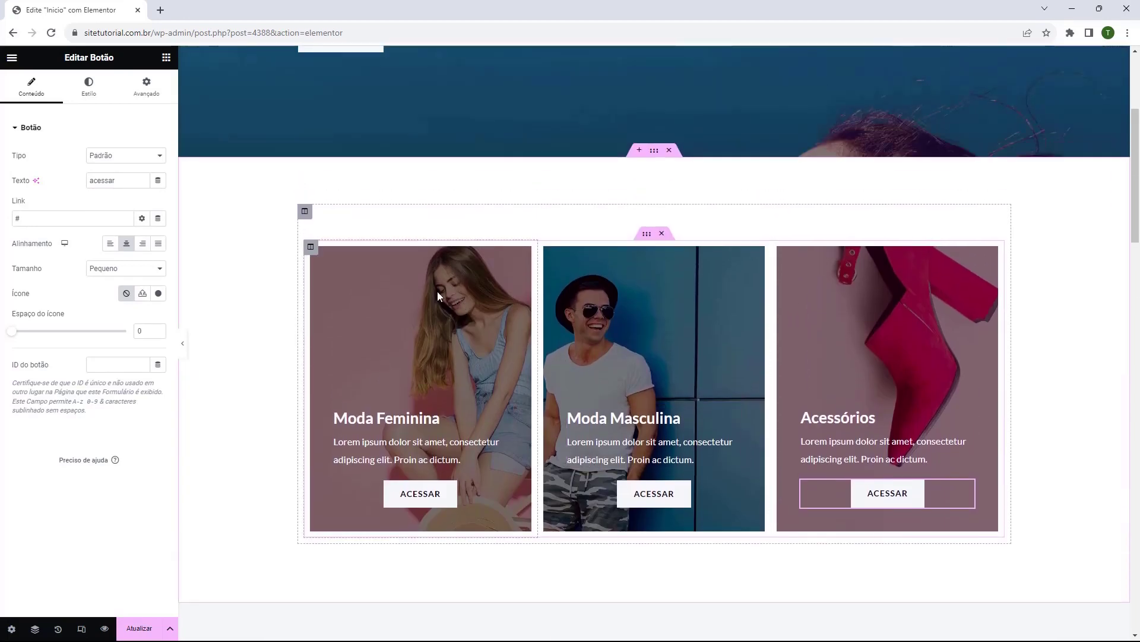
scroll(641, 389, "up", 4)
scroll(568, 256, "down", 4)
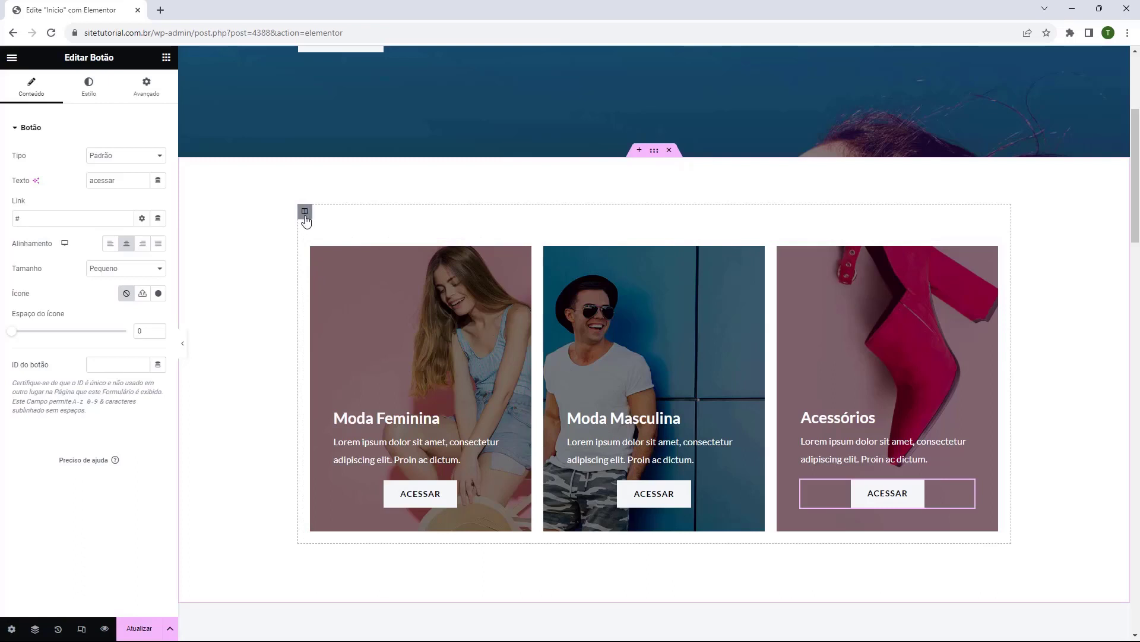
left_click(304, 213)
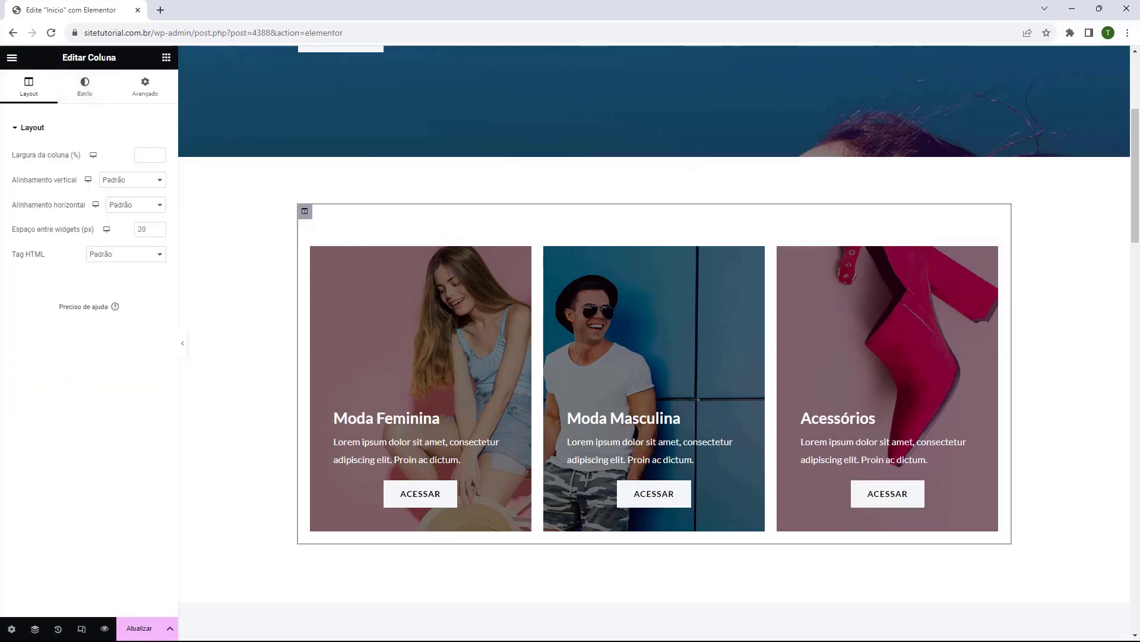
left_click(86, 83)
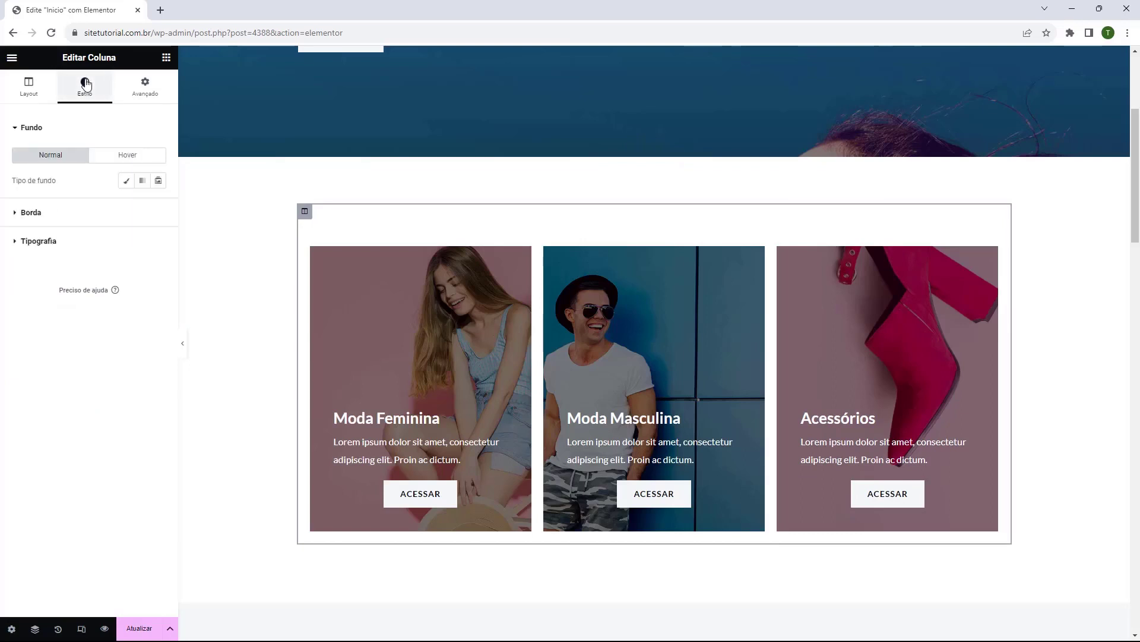
left_click(138, 82)
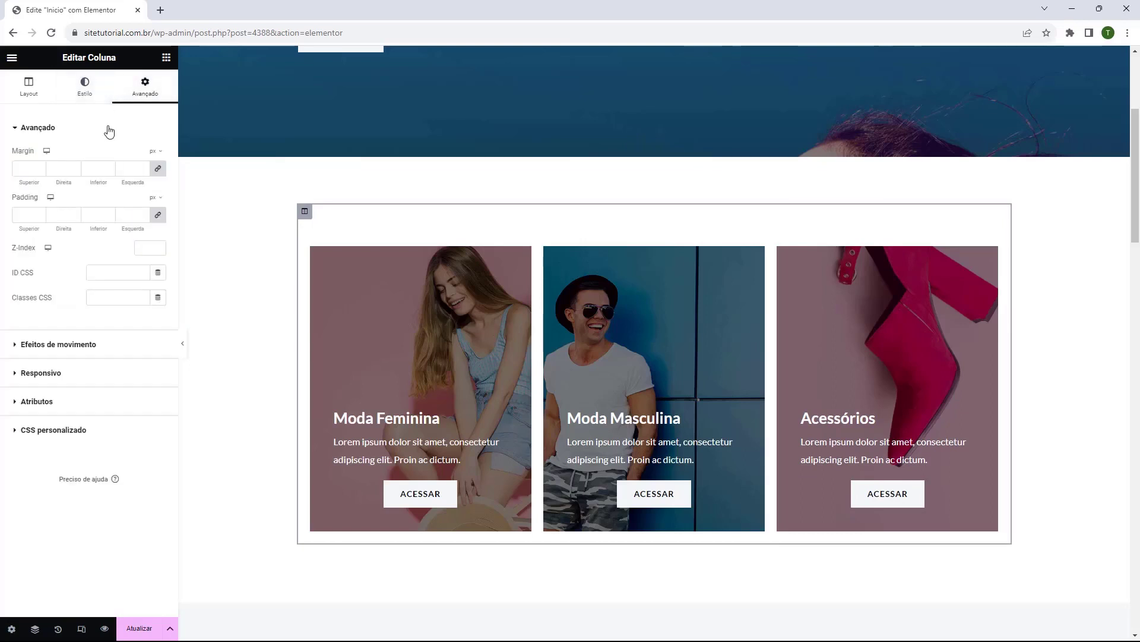
left_click(145, 216)
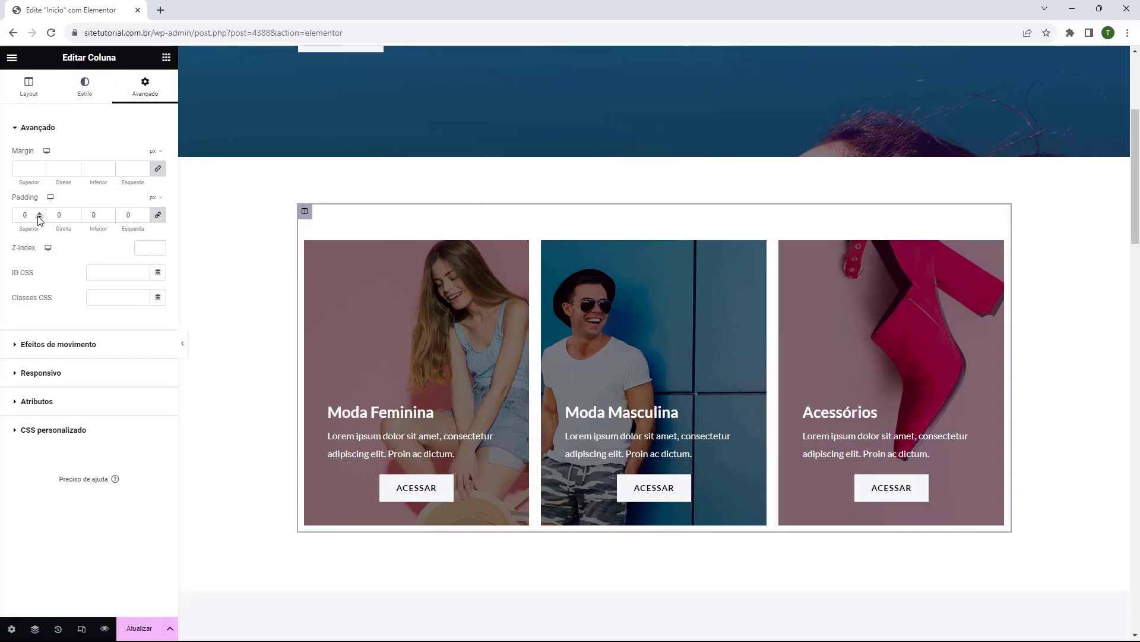
Unlink the margin values of the cards' outer column and set its top margin to -50 px.
left_click(157, 170)
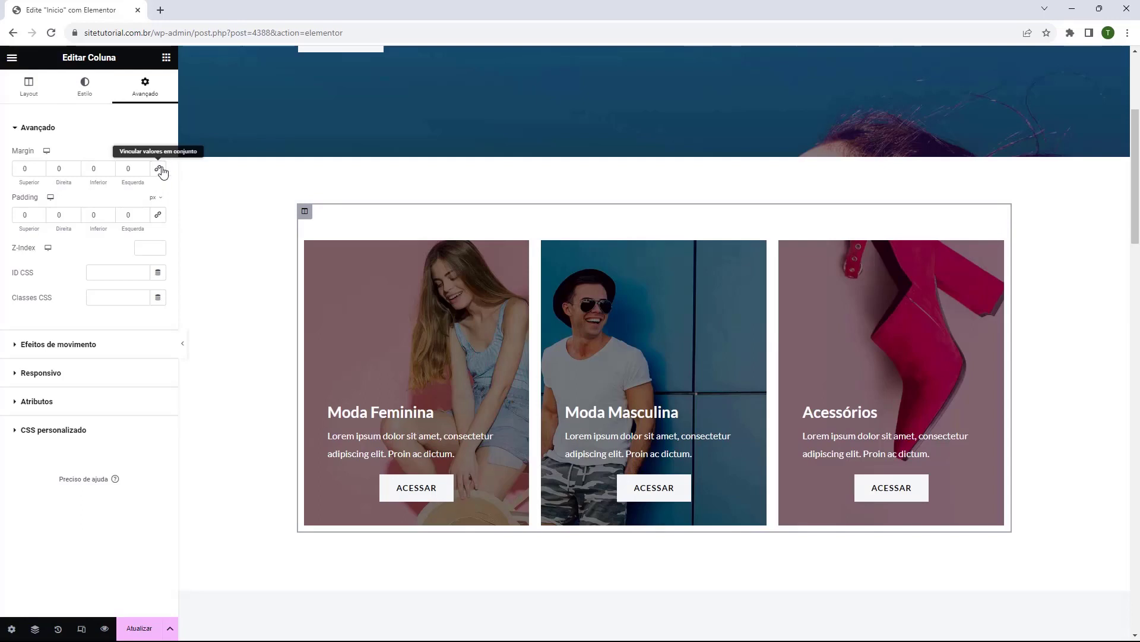
left_click(40, 171)
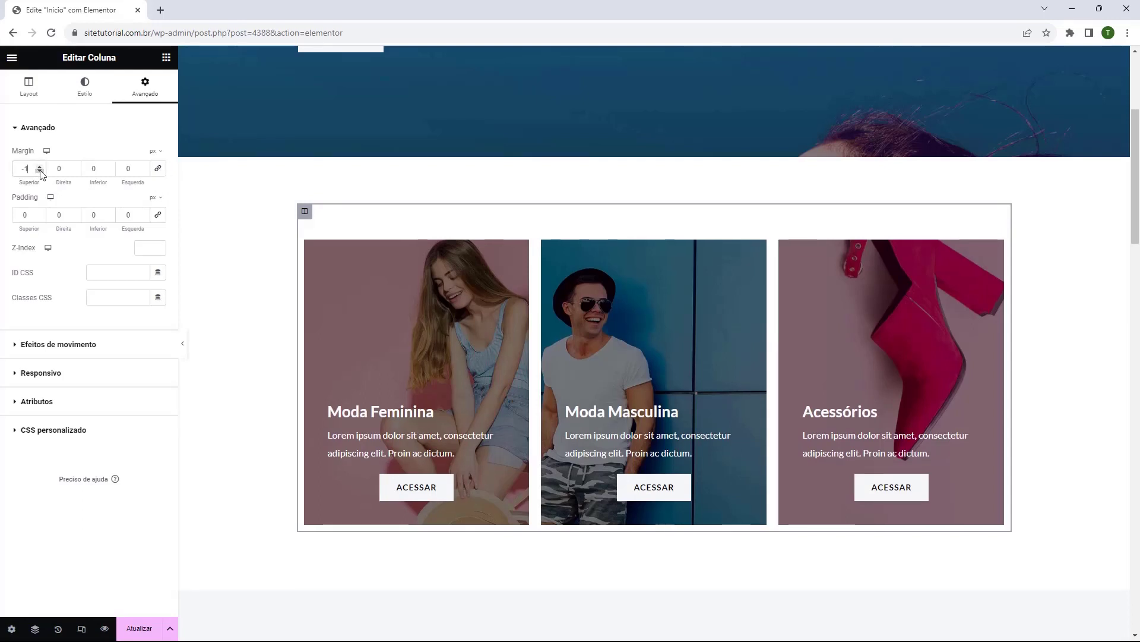
left_click_drag(40, 172, 41, 173)
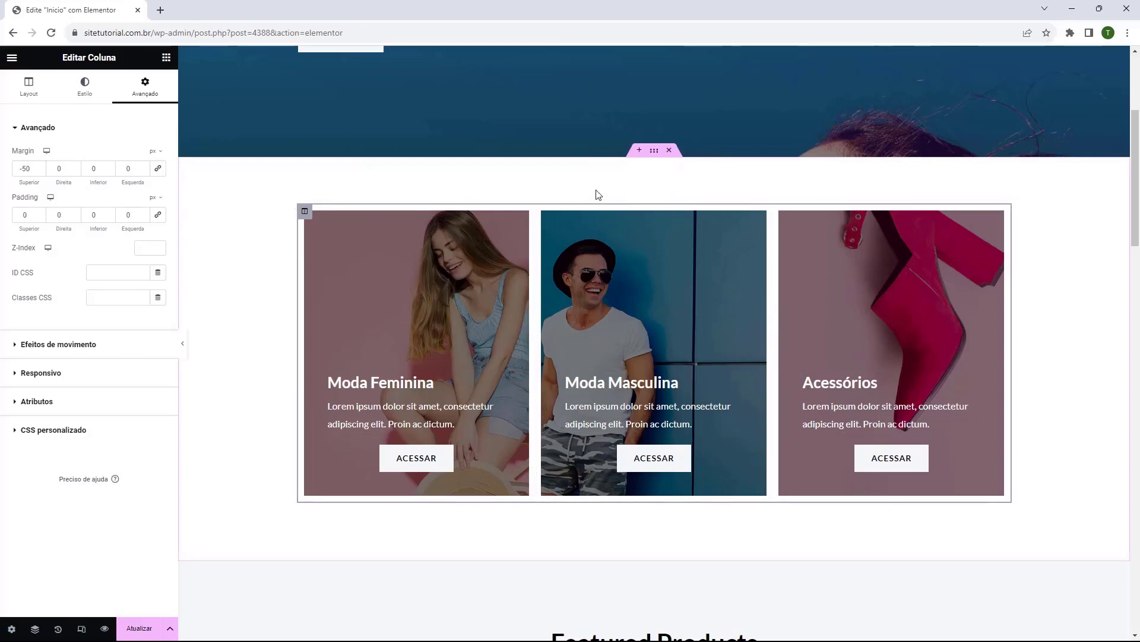
Set the promotional cards section's padding to 35 px at top and bottom and 0 on the sides.
left_click(654, 155)
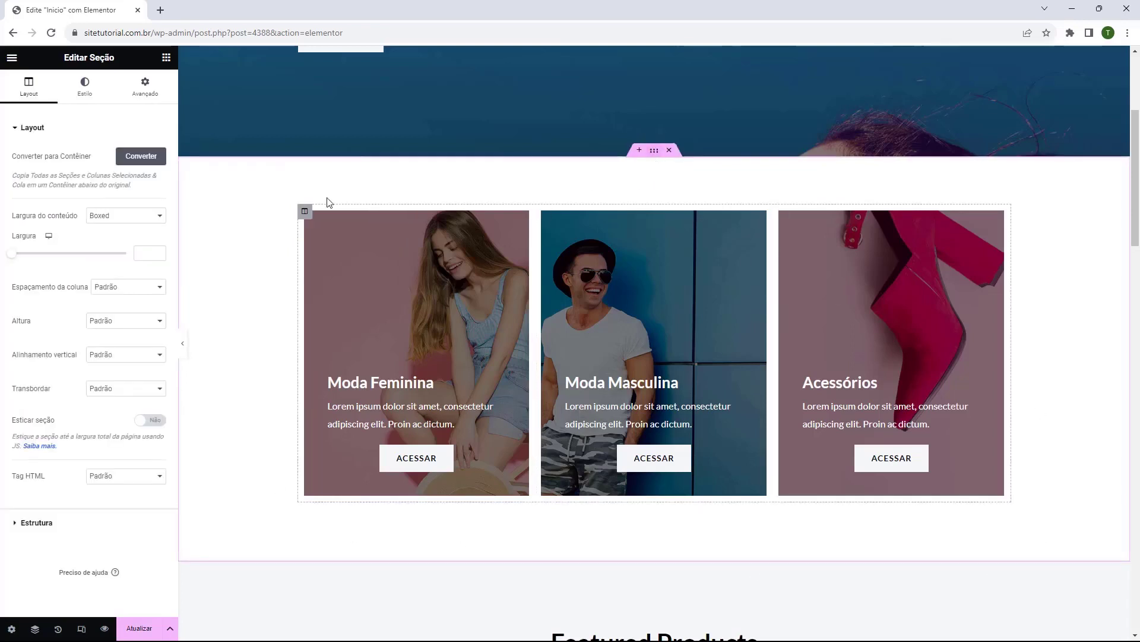
left_click(138, 87)
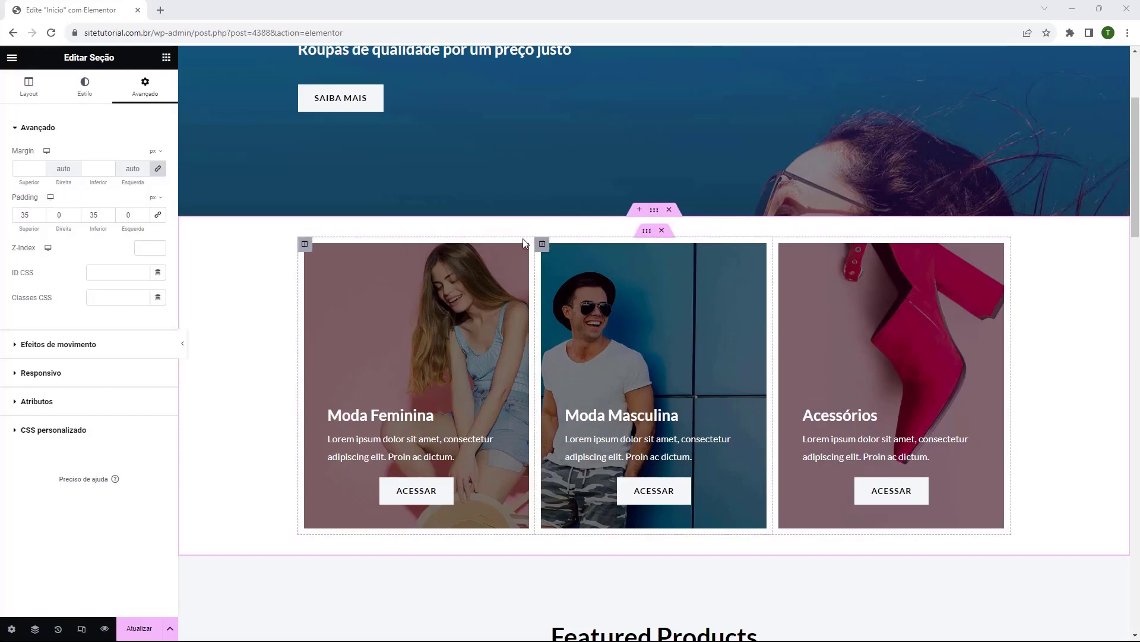
scroll(495, 240, "down", 5)
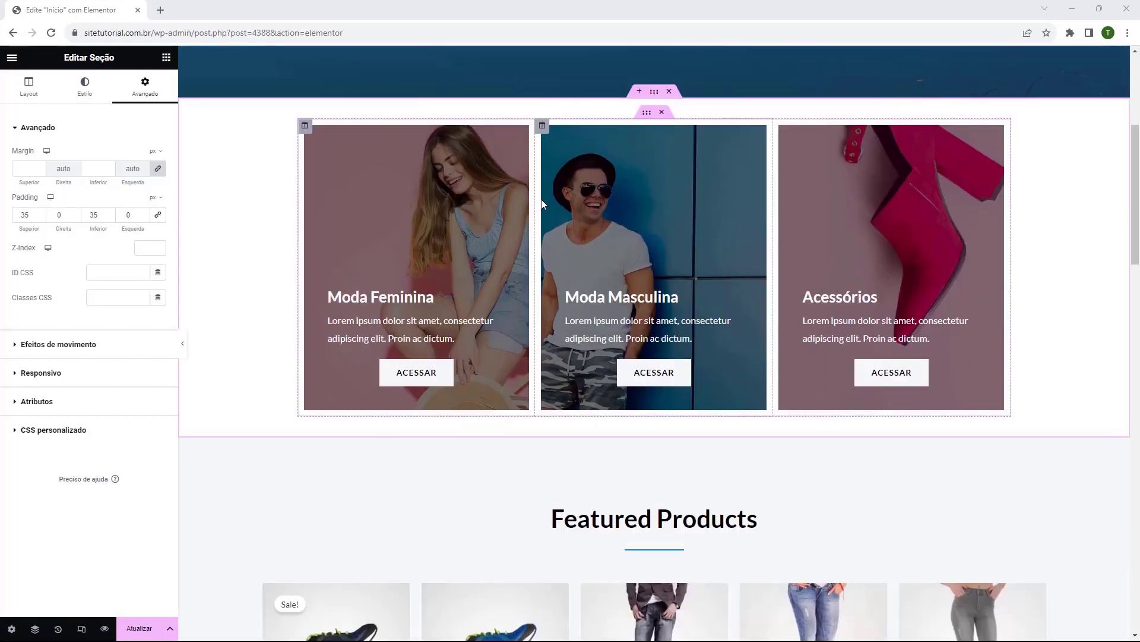
scroll(541, 198, "down", 3)
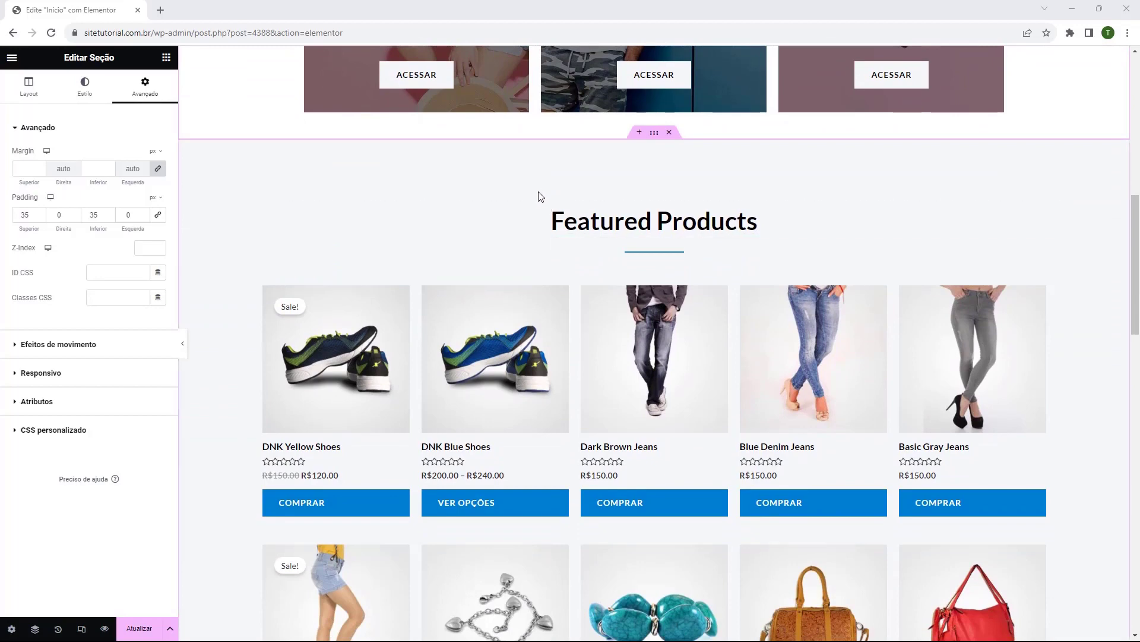
scroll(541, 199, "down", 3)
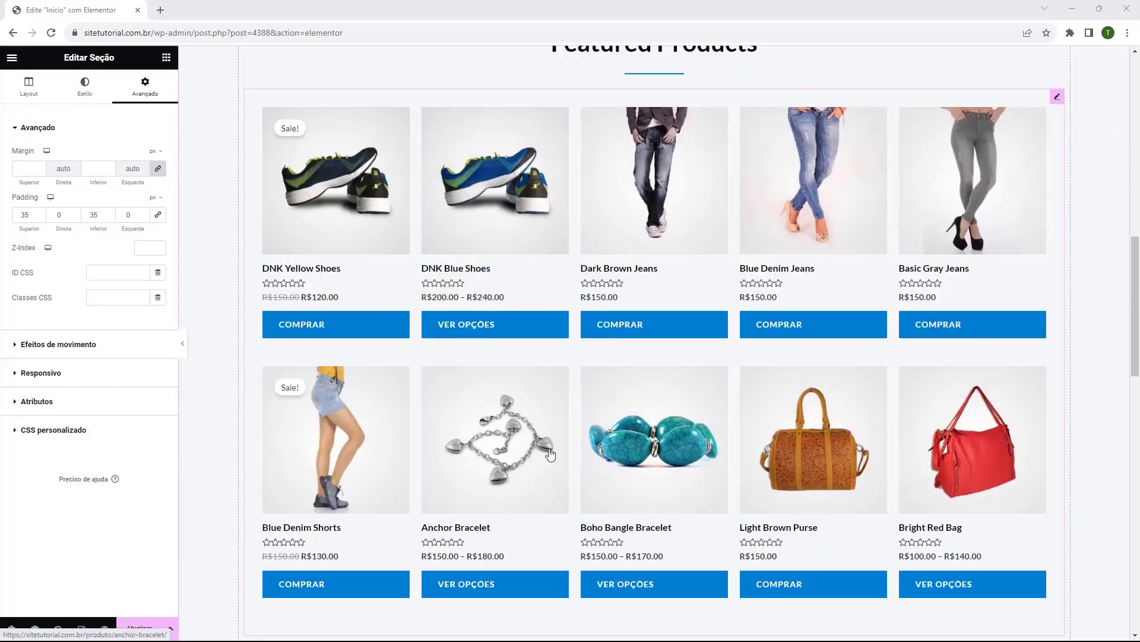
Replace the "Featured Products" heading text with "Mais Vendidos".
scroll(606, 330, "down", 1)
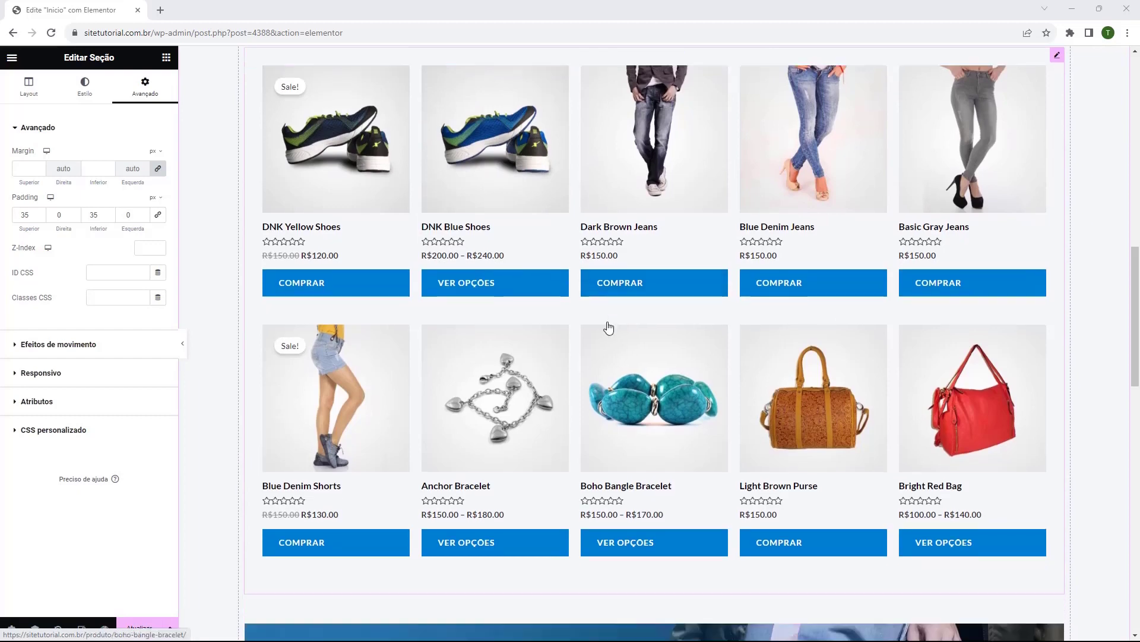
scroll(608, 326, "down", 10)
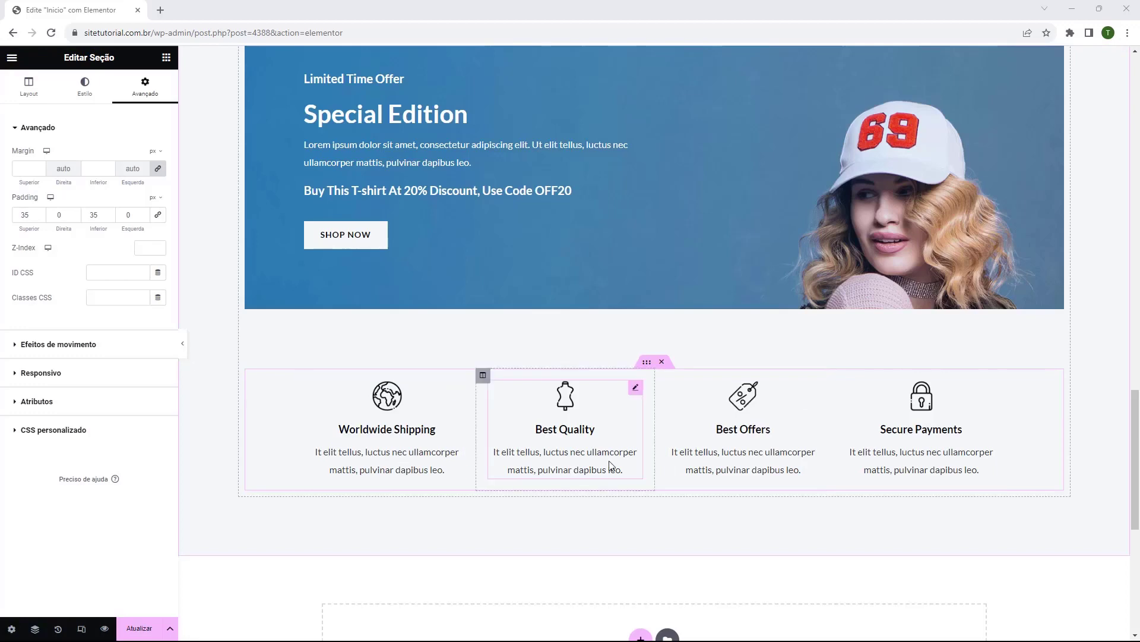
scroll(610, 465, "up", 14)
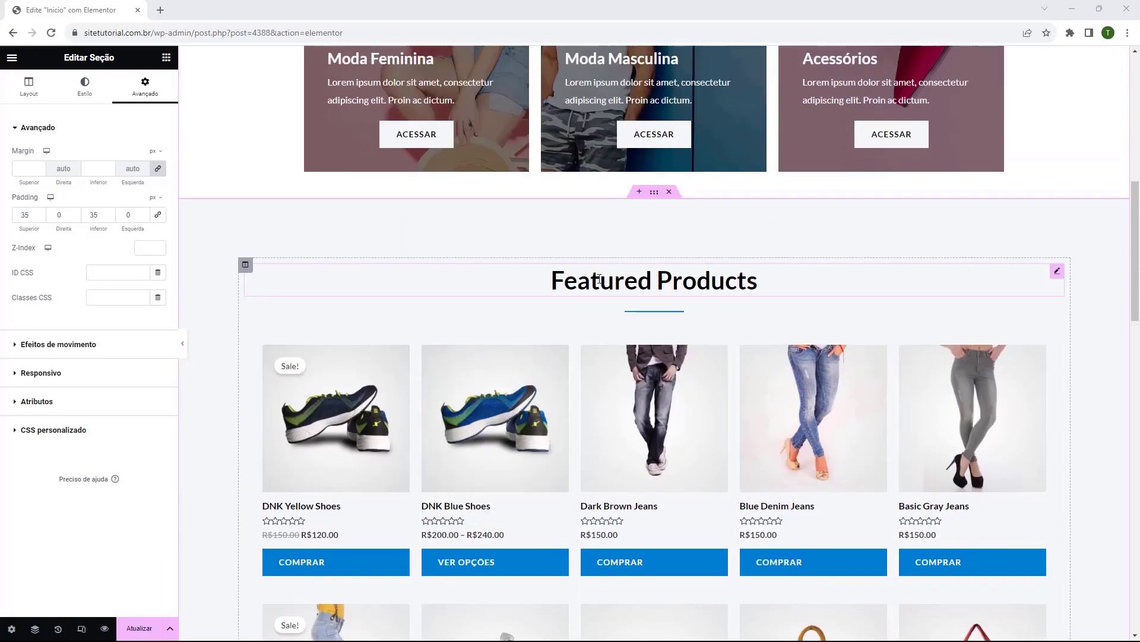
triple_click(596, 284)
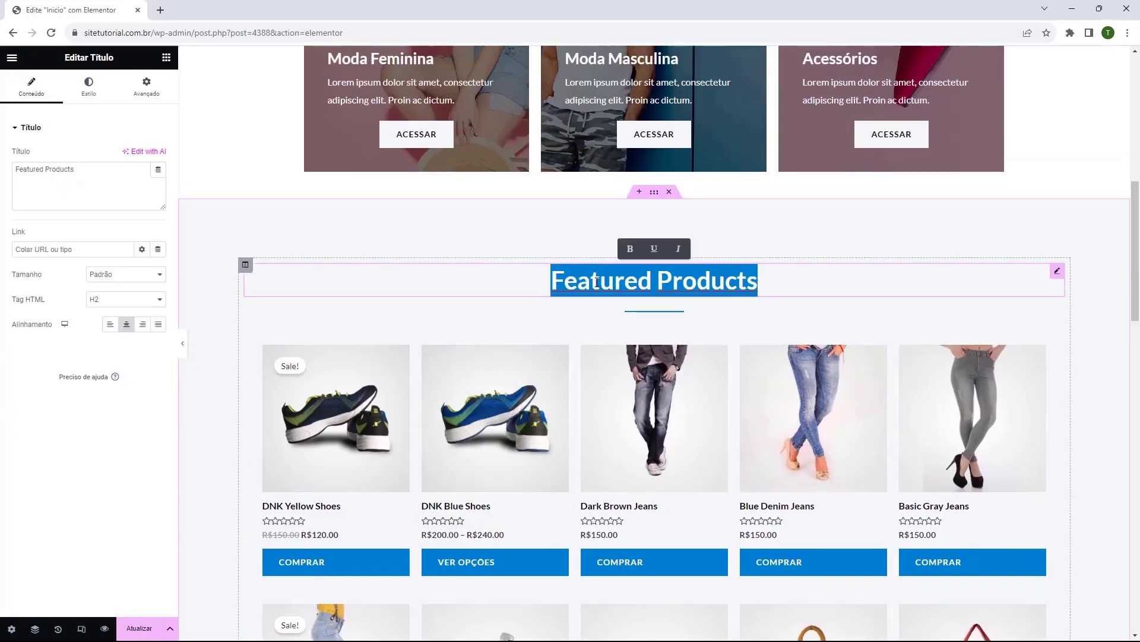
double_click(91, 172)
triple_click(90, 172)
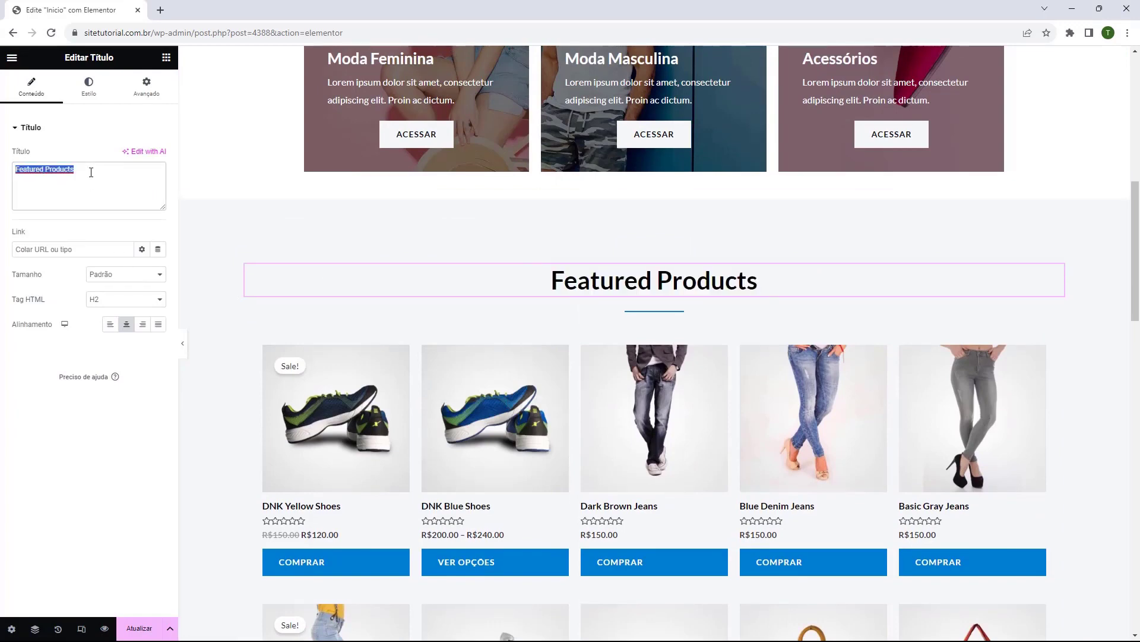
type("Mais Vendidos")
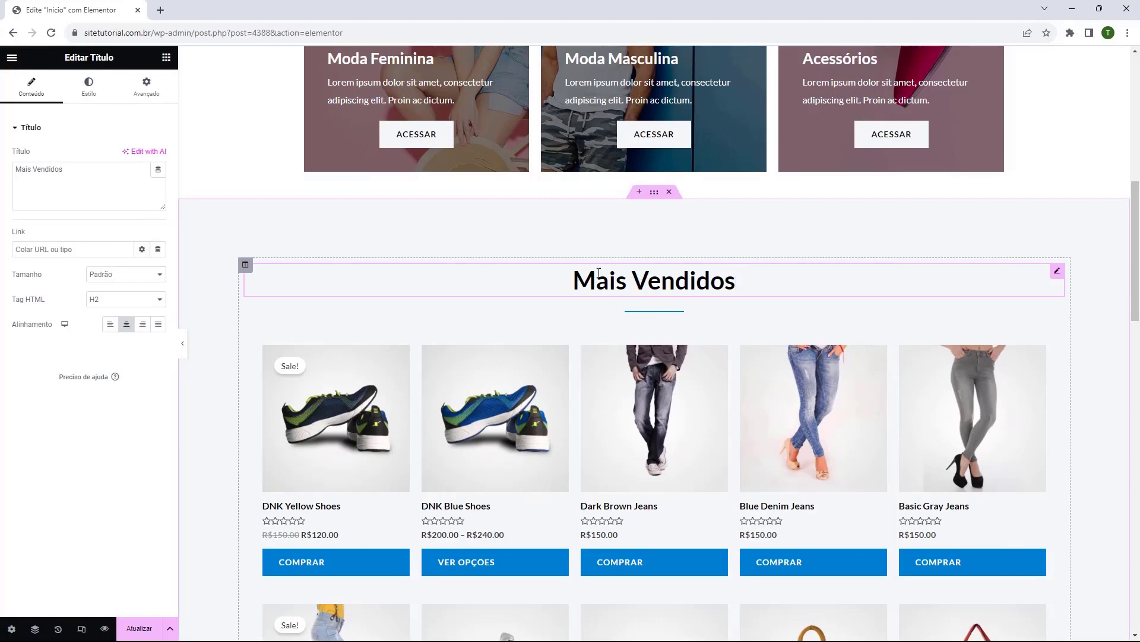
Examine the shortcode behind the Mais Vendidos product grid and the WooCommerce category in the widget library.
scroll(586, 301, "down", 3)
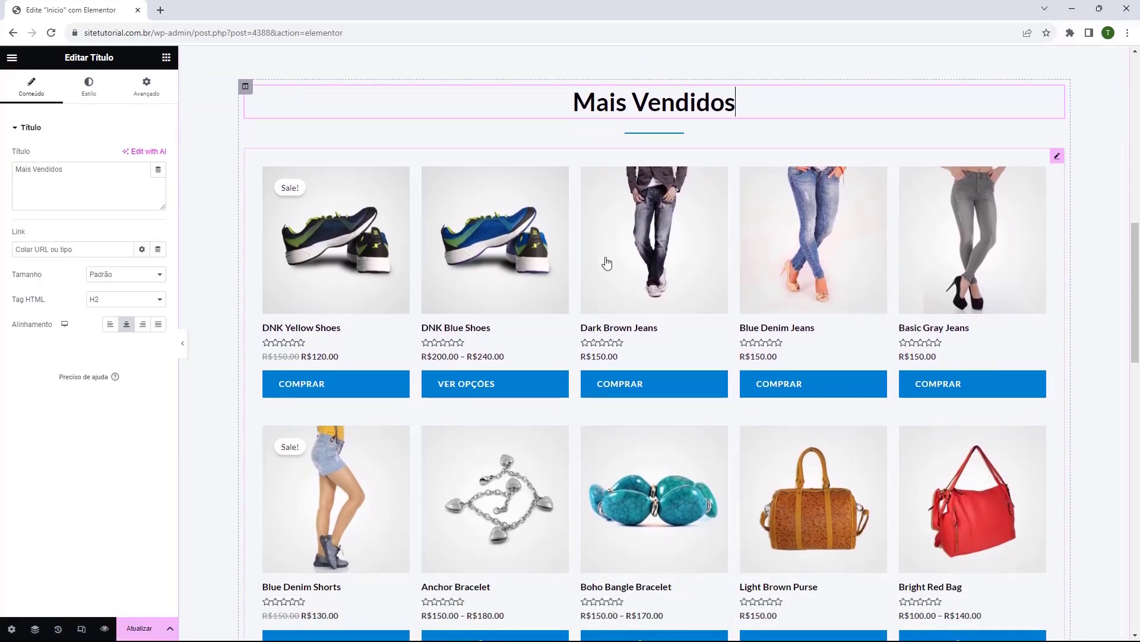
left_click(608, 276)
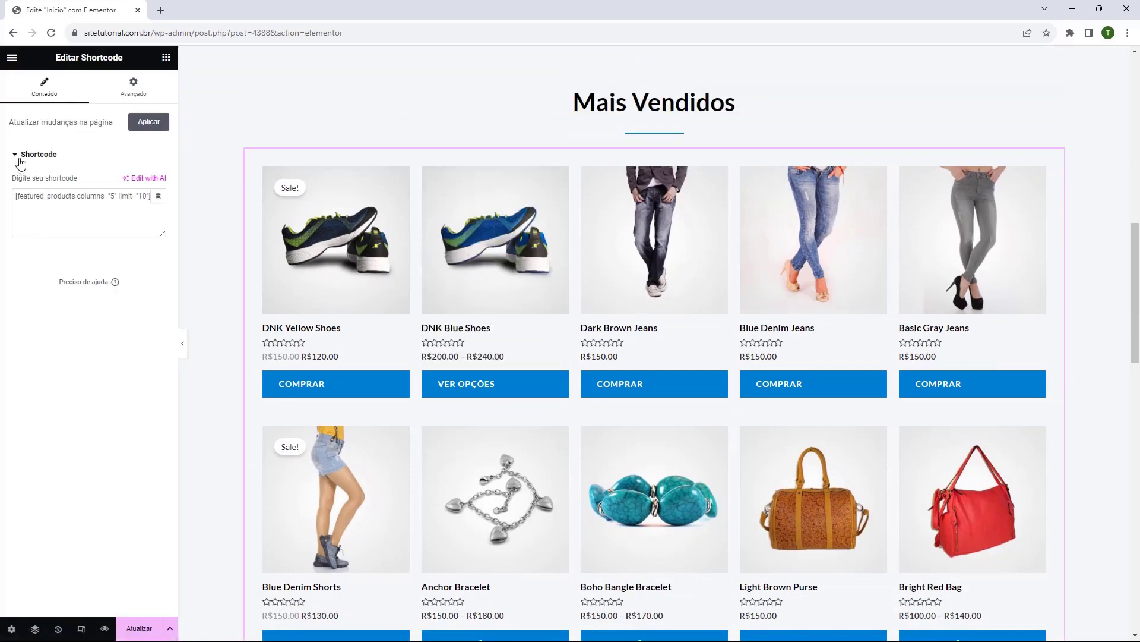
left_click(63, 204)
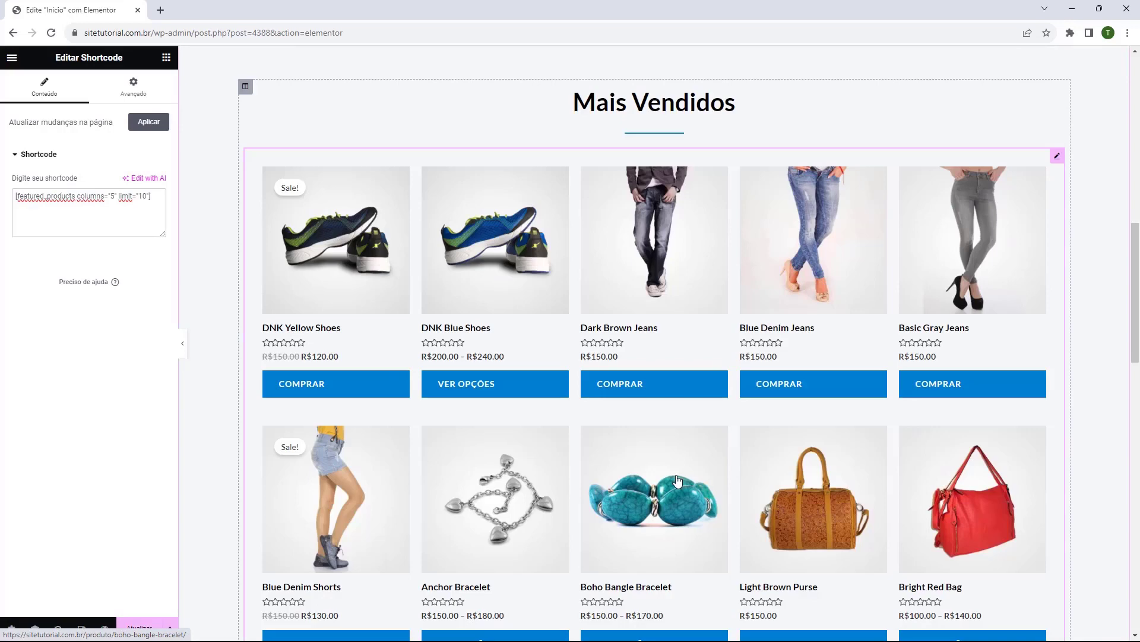
left_click(166, 57)
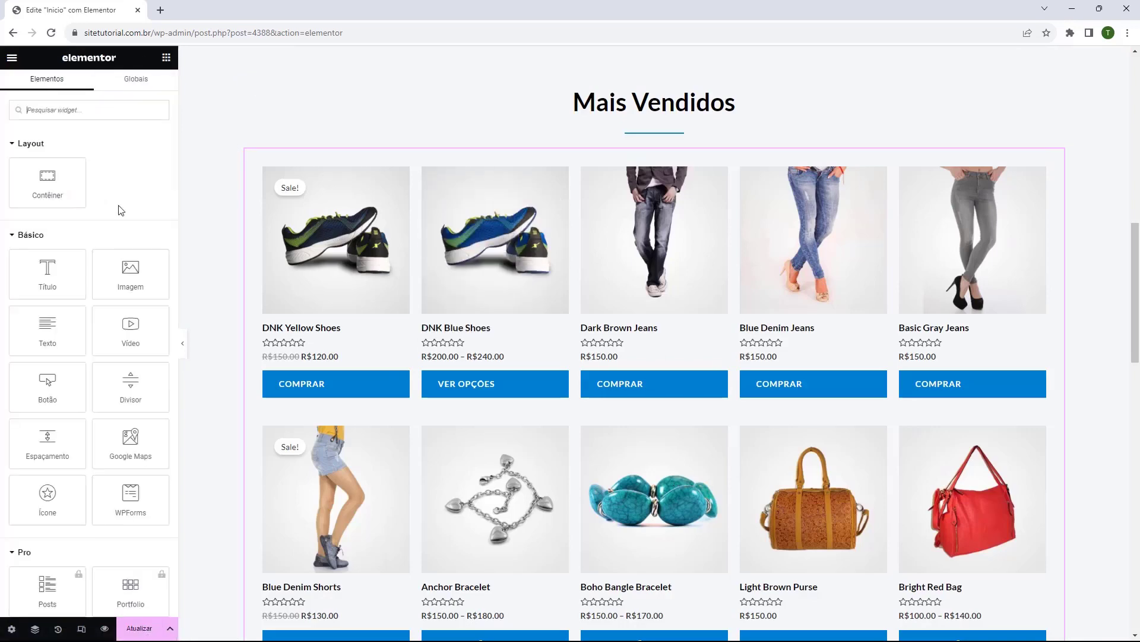
scroll(67, 291, "down", 6)
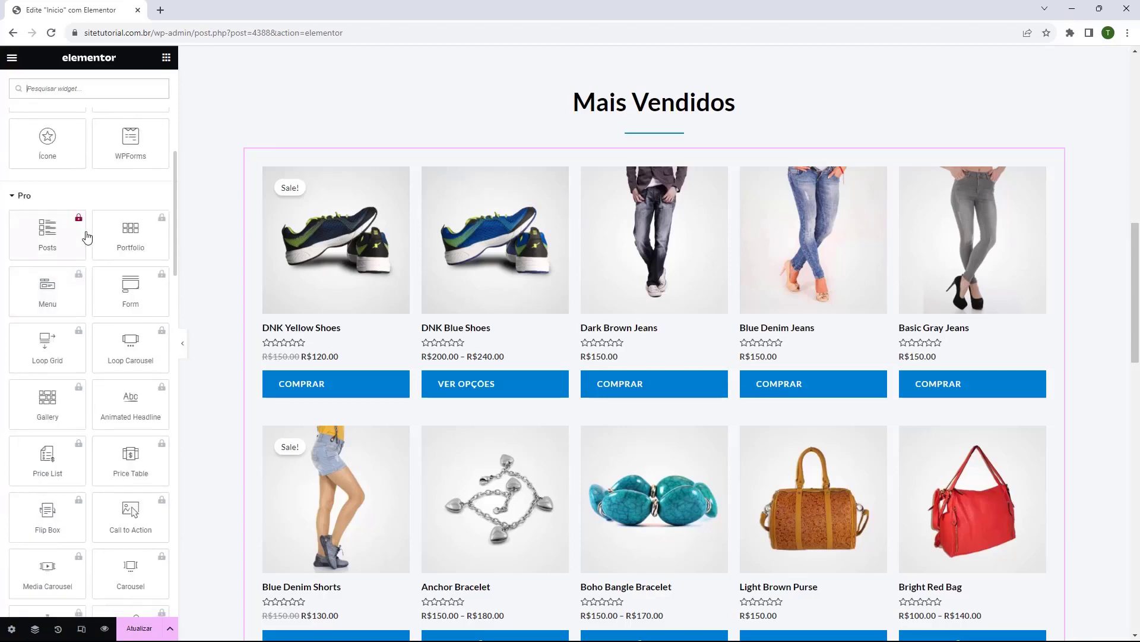
left_click(50, 195)
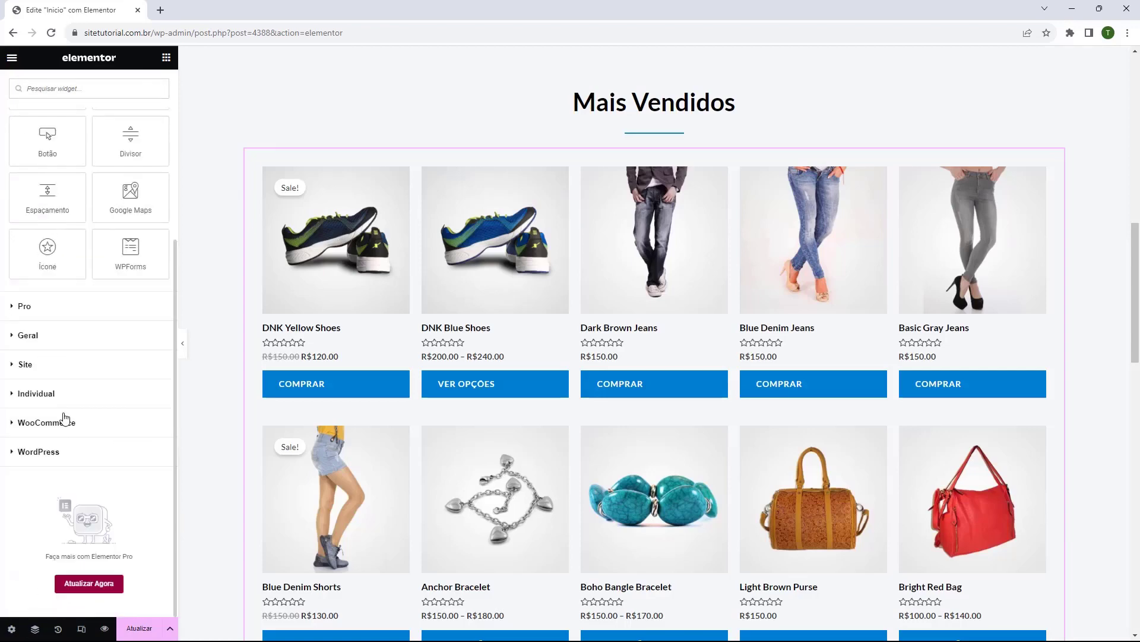
left_click(65, 421)
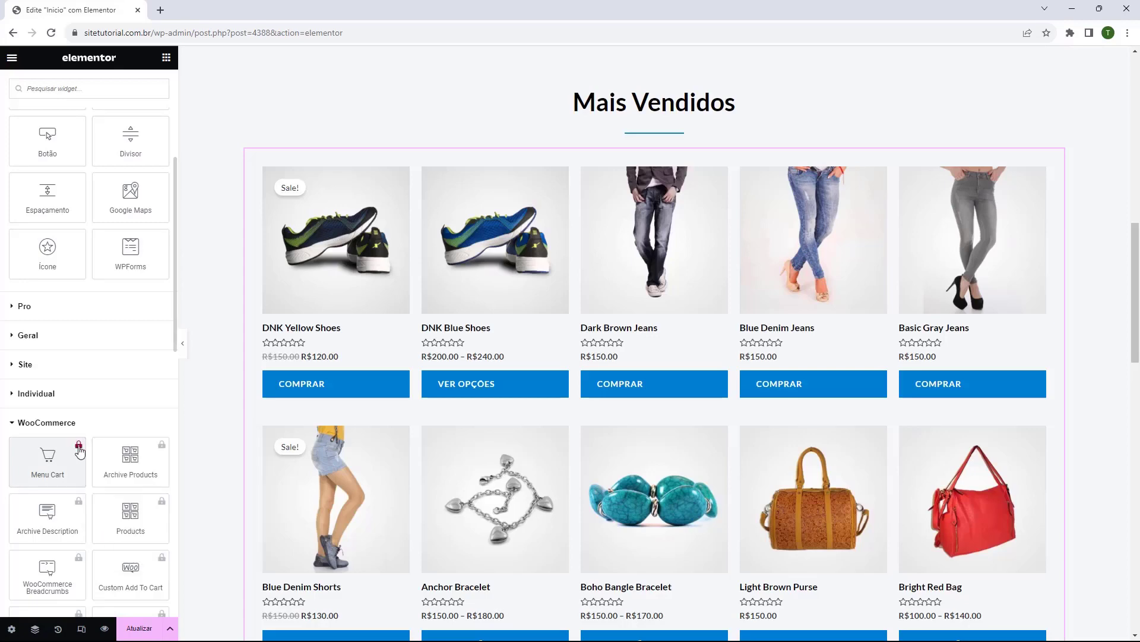
Set the columns value in the Mais Vendidos product grid's shortcode to 4.
left_click(723, 289)
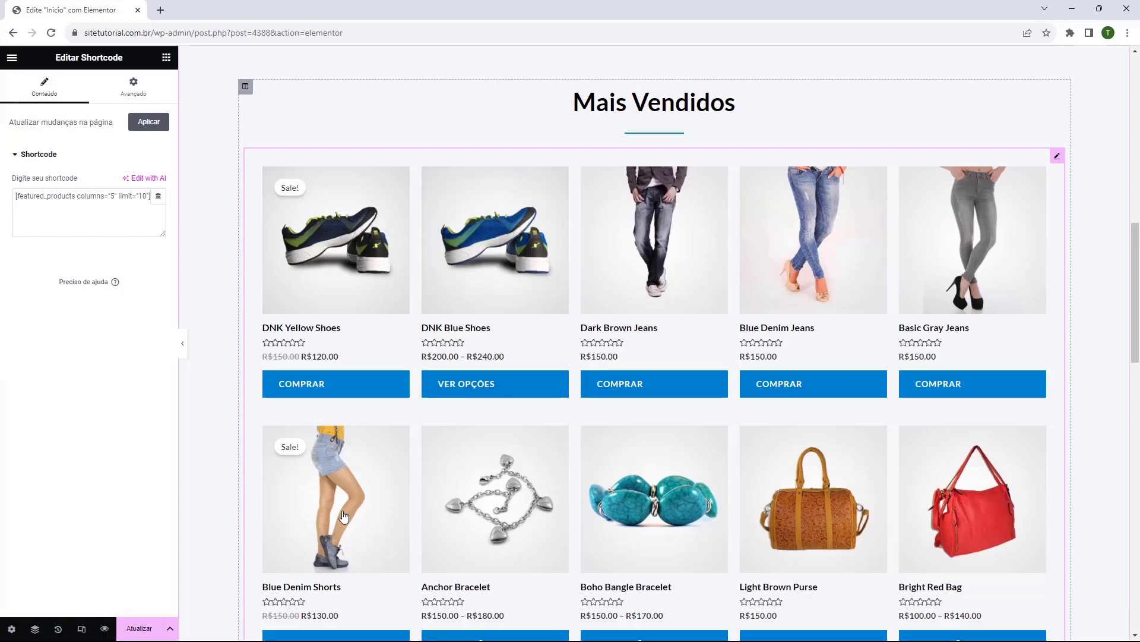
scroll(514, 453, "down", 1)
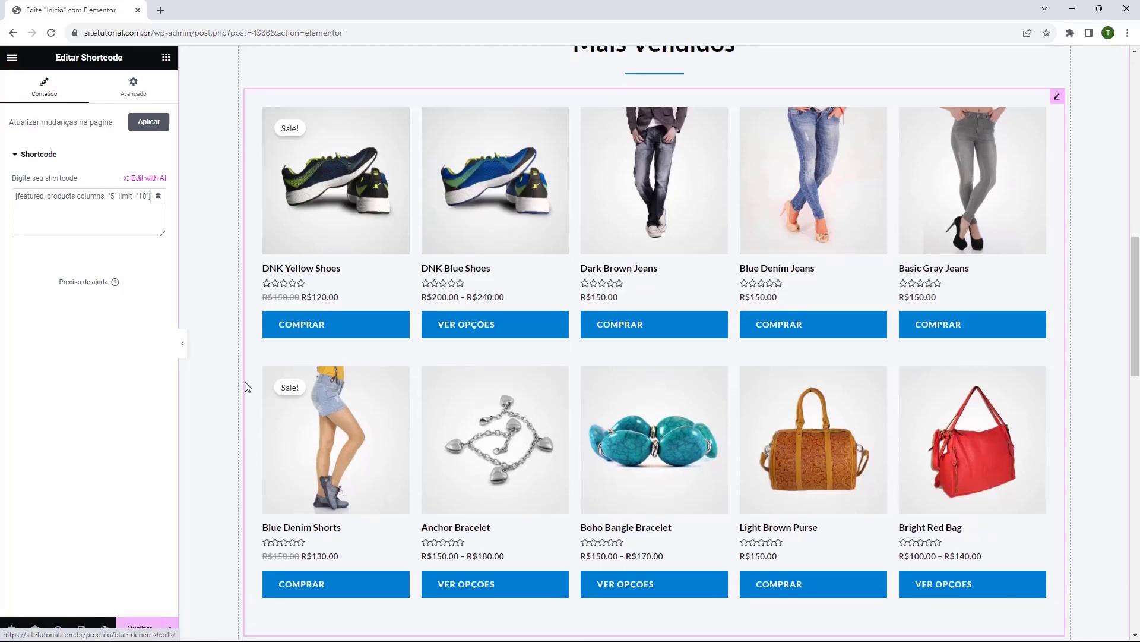
left_click(95, 225)
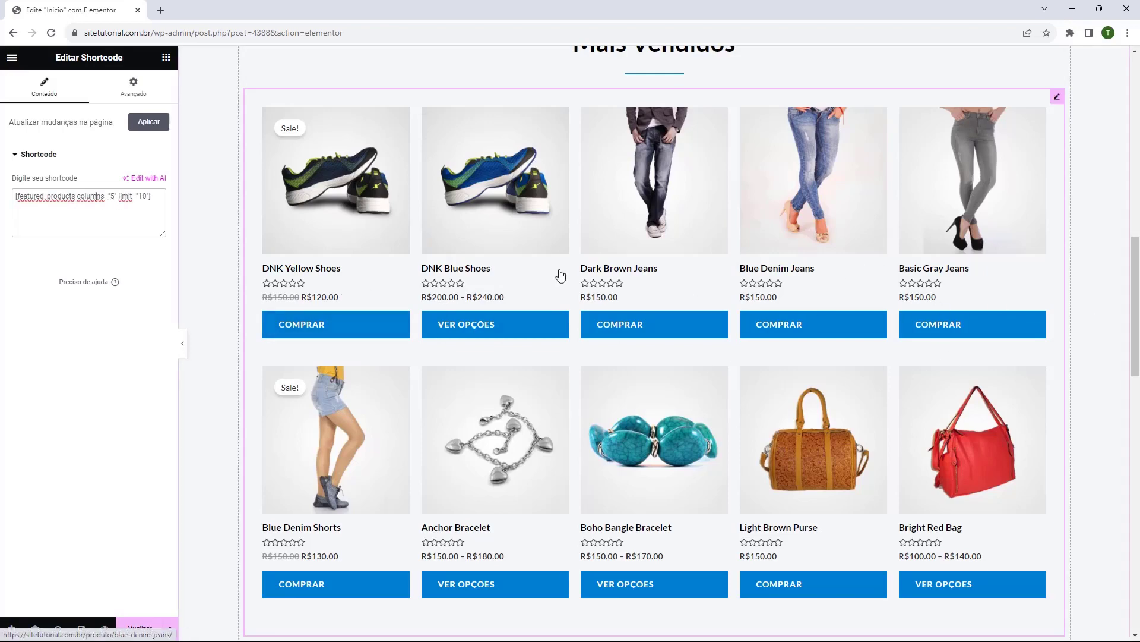
scroll(343, 237, "down", 1)
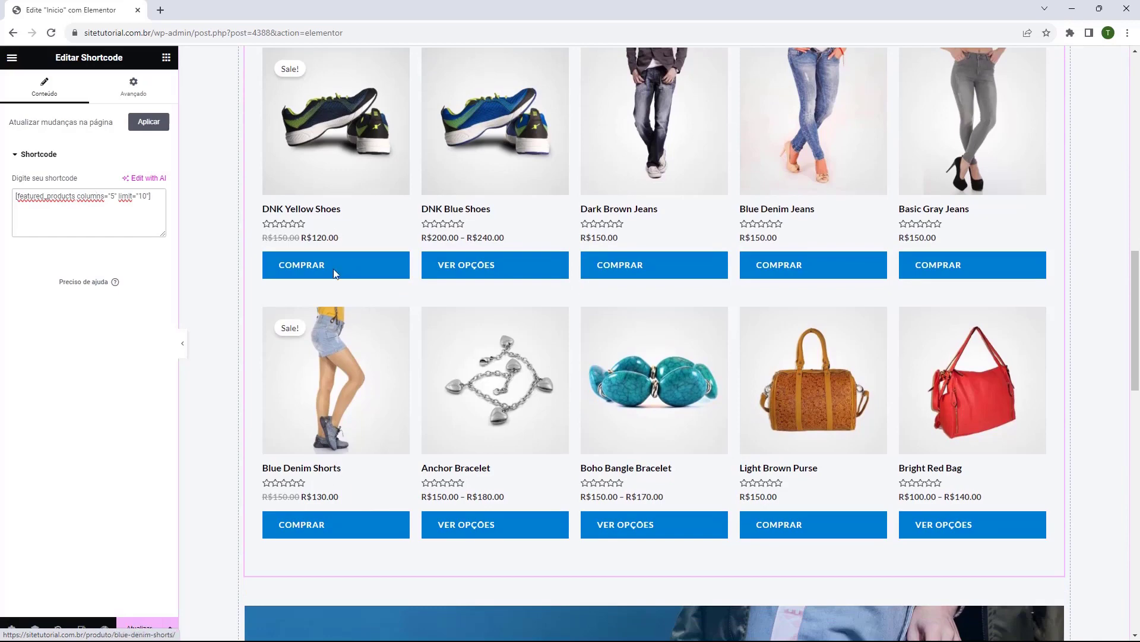
scroll(327, 448, "up", 1)
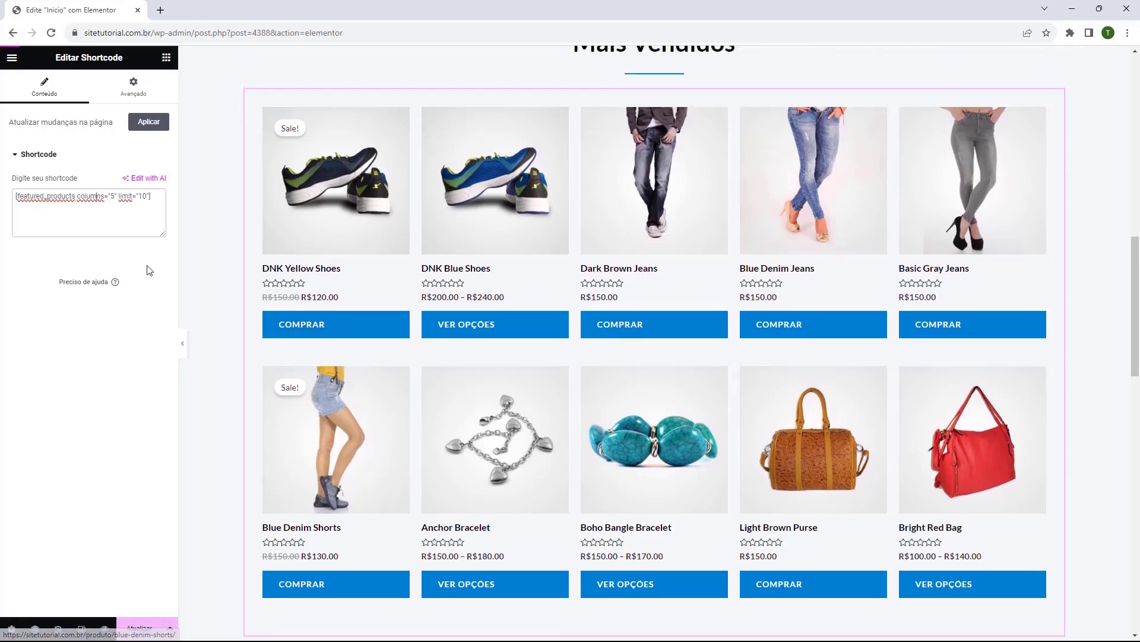
double_click(113, 196)
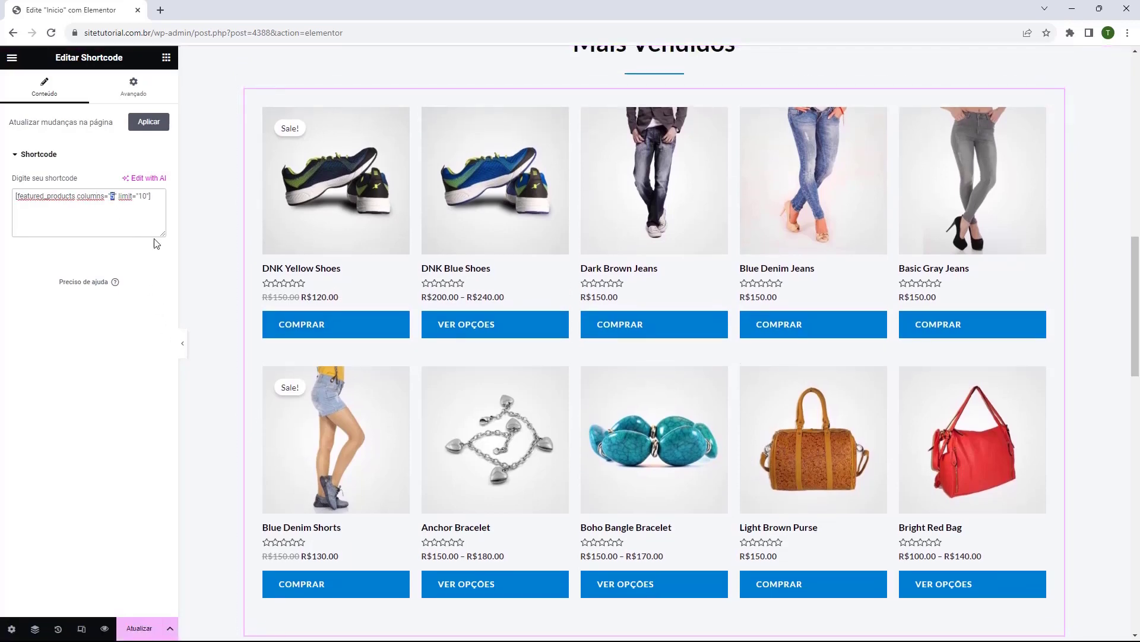
type("4")
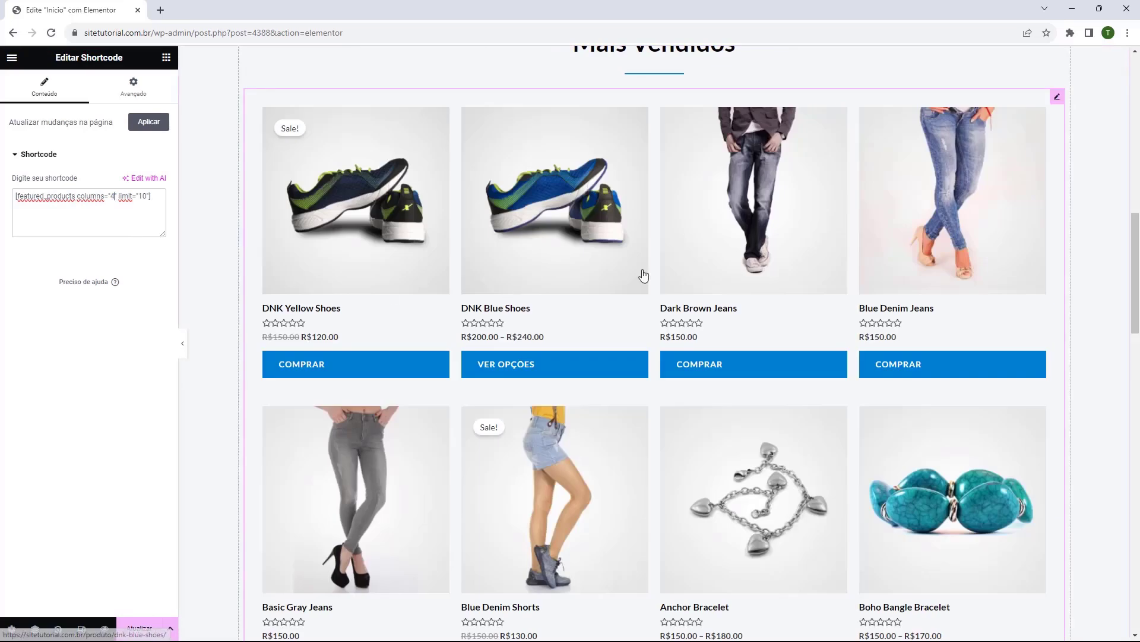
Set the limit value in the product grid's shortcode to 4.
scroll(653, 273, "down", 7)
scroll(602, 356, "up", 8)
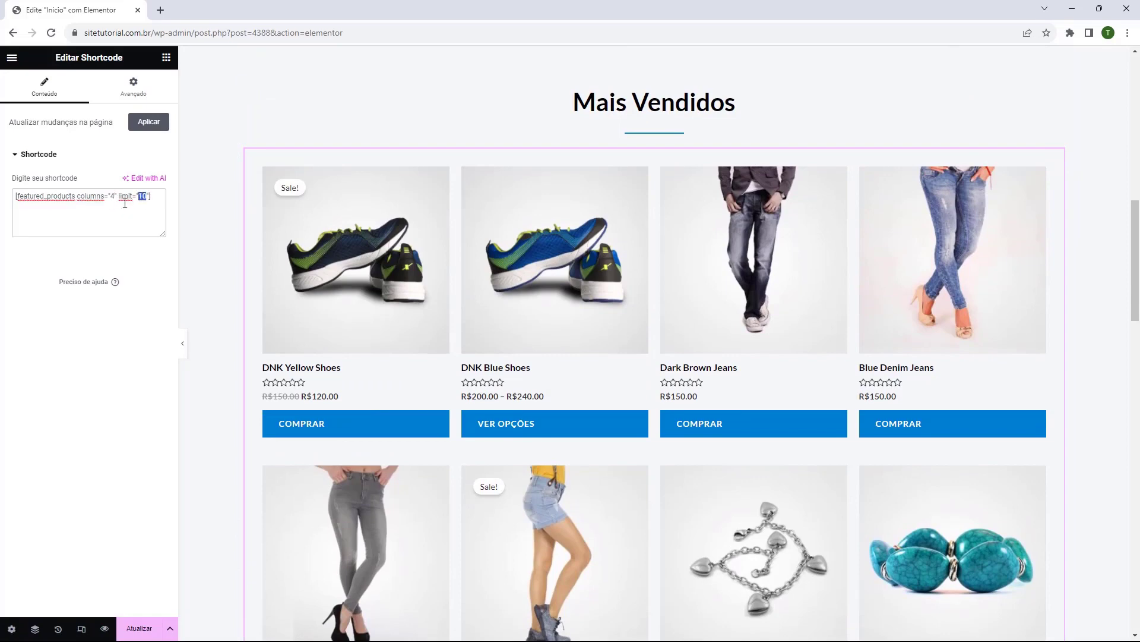
type("4")
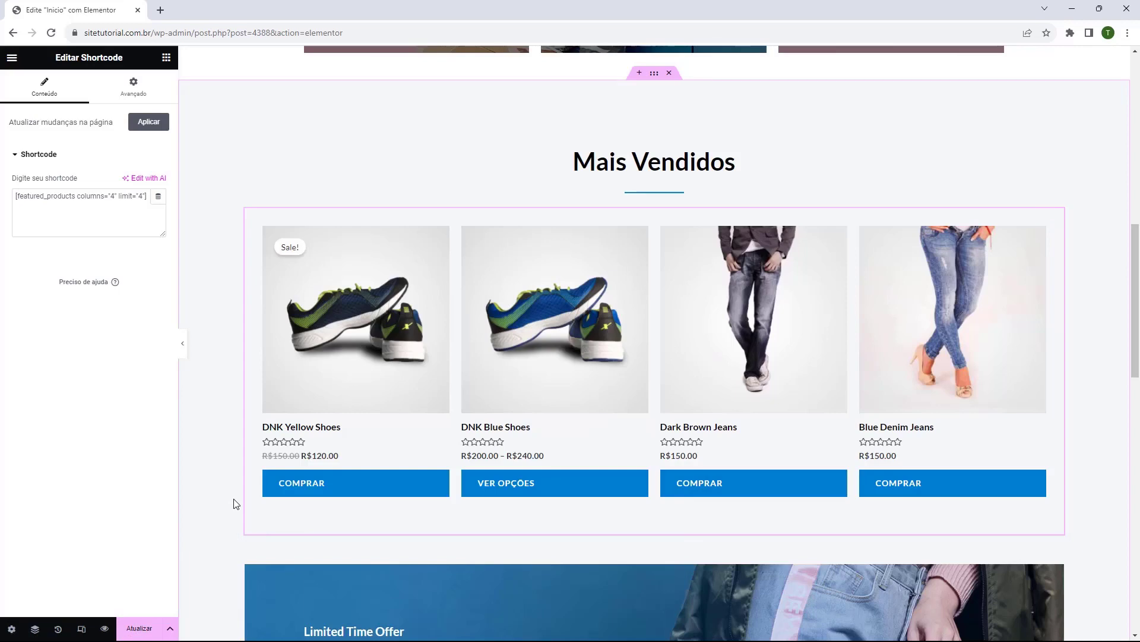
Delete the blue "Special Edition" promotional banner section below the product grid.
scroll(235, 493, "down", 2)
scroll(607, 547, "up", 3)
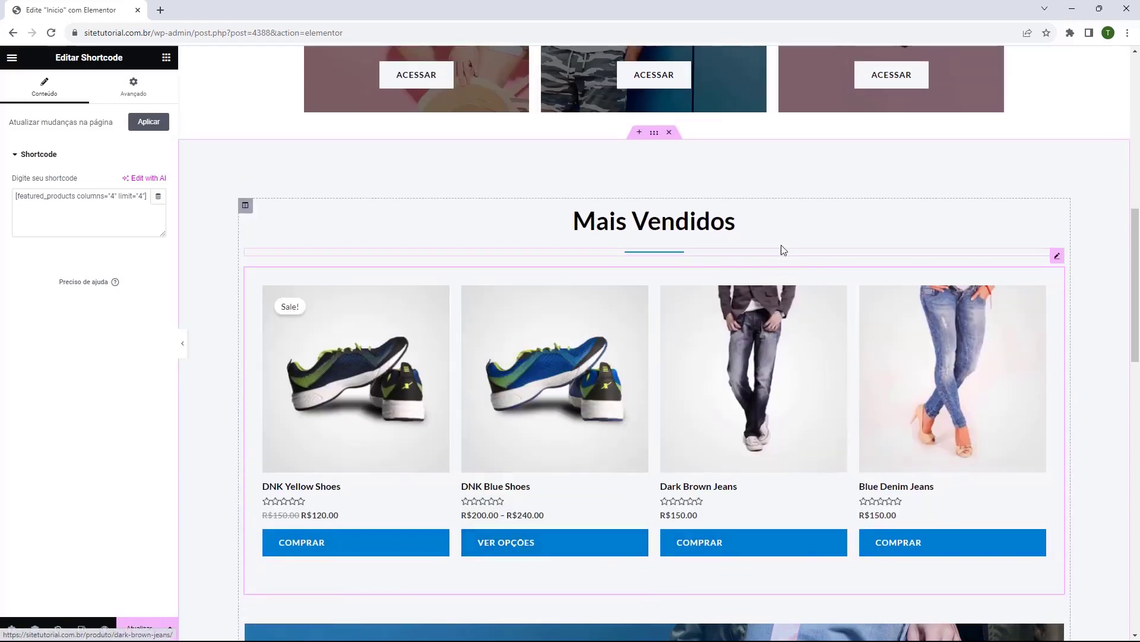
scroll(778, 241, "down", 2)
scroll(772, 227, "down", 4)
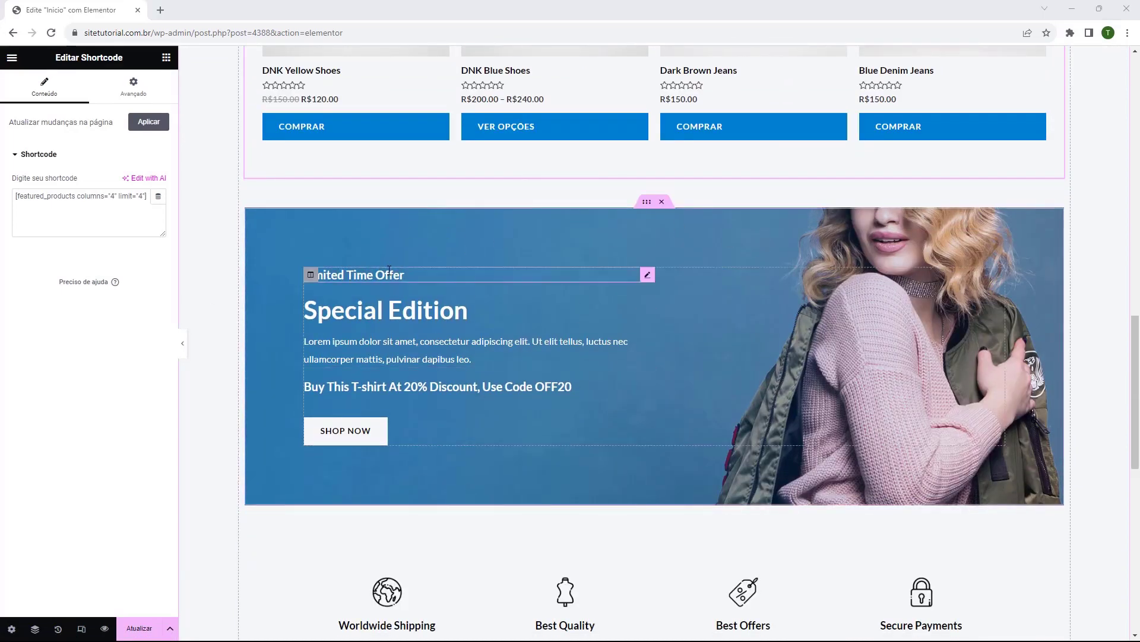
scroll(420, 214, "down", 1)
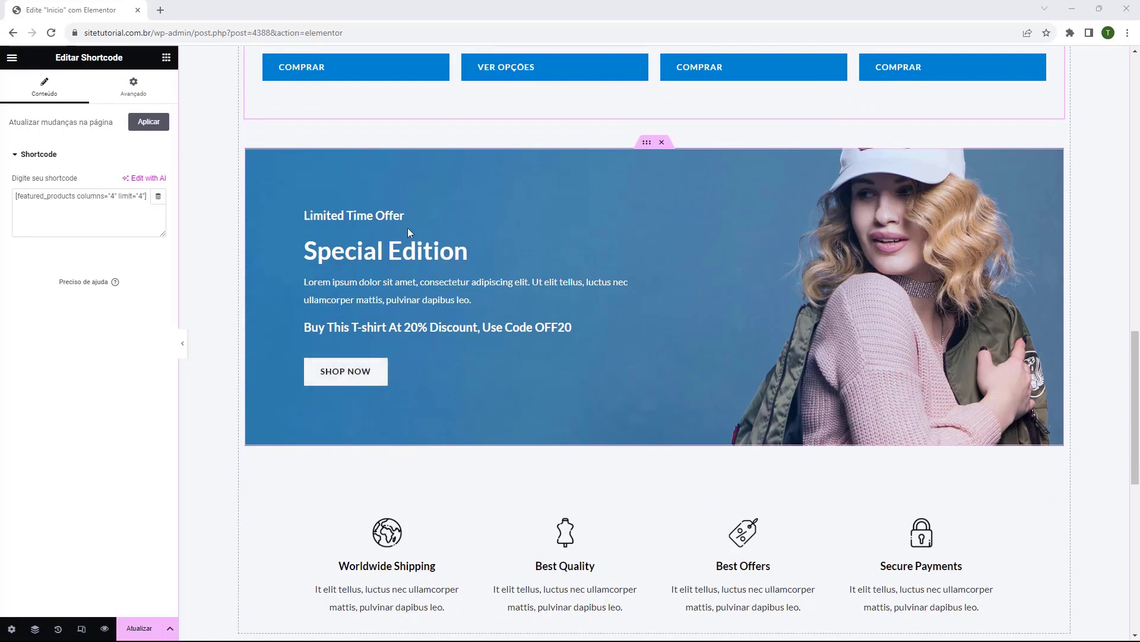
scroll(366, 350, "up", 1)
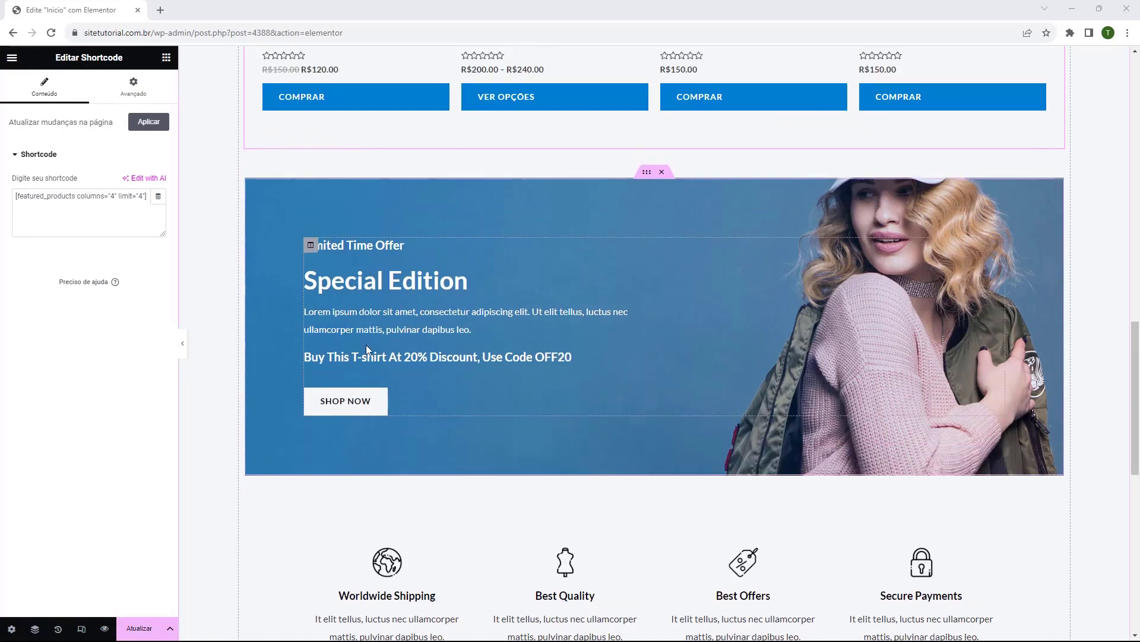
scroll(367, 350, "up", 1)
left_click(663, 204)
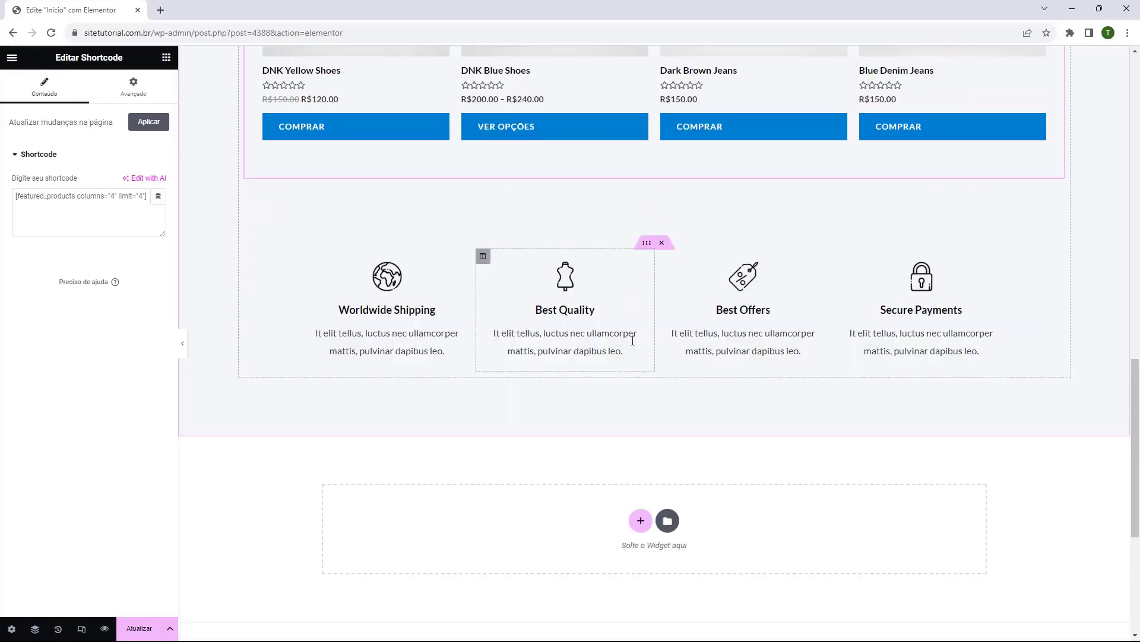
Check the image boxes for shipping and offers, and delete the whole inner section holding the four benefit boxes.
left_click(647, 302)
scroll(592, 372, "up", 2)
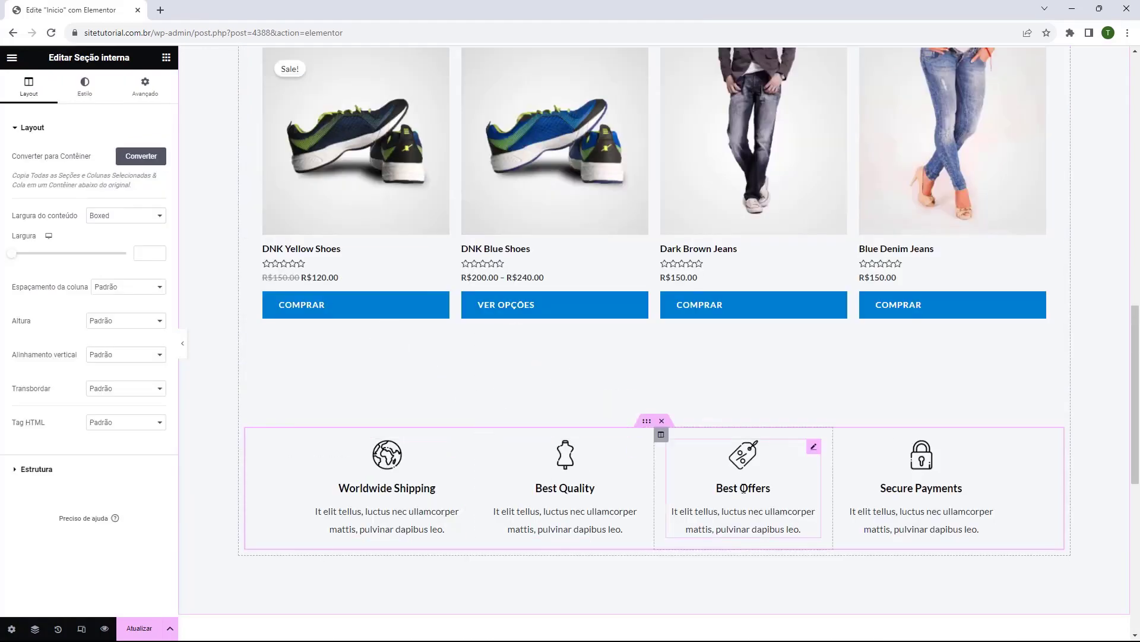
left_click(398, 485)
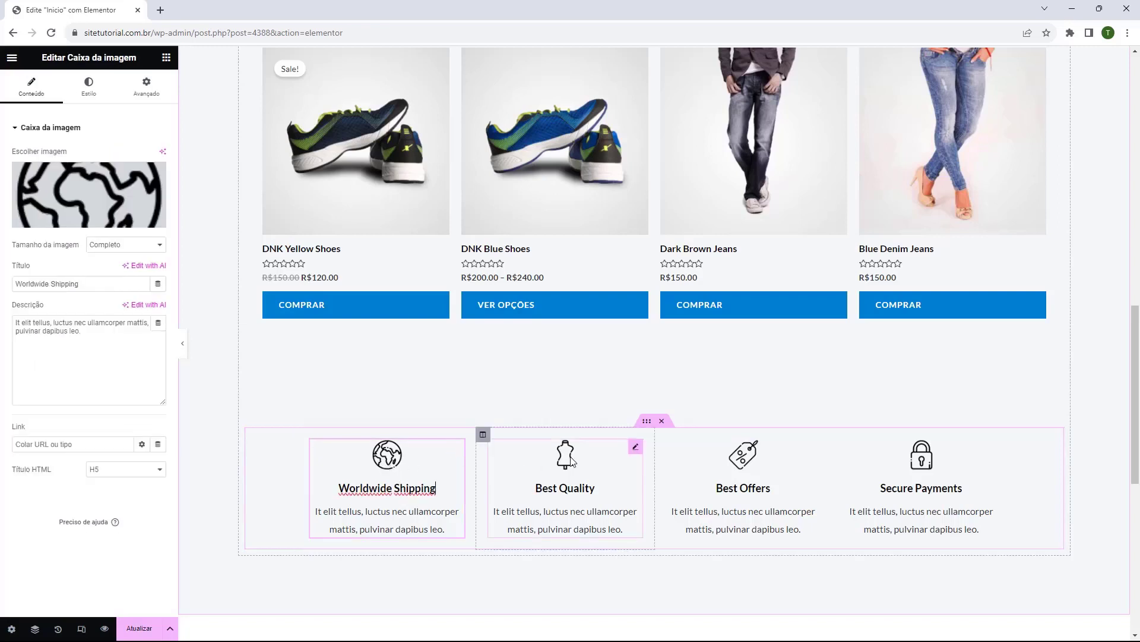
left_click(744, 466)
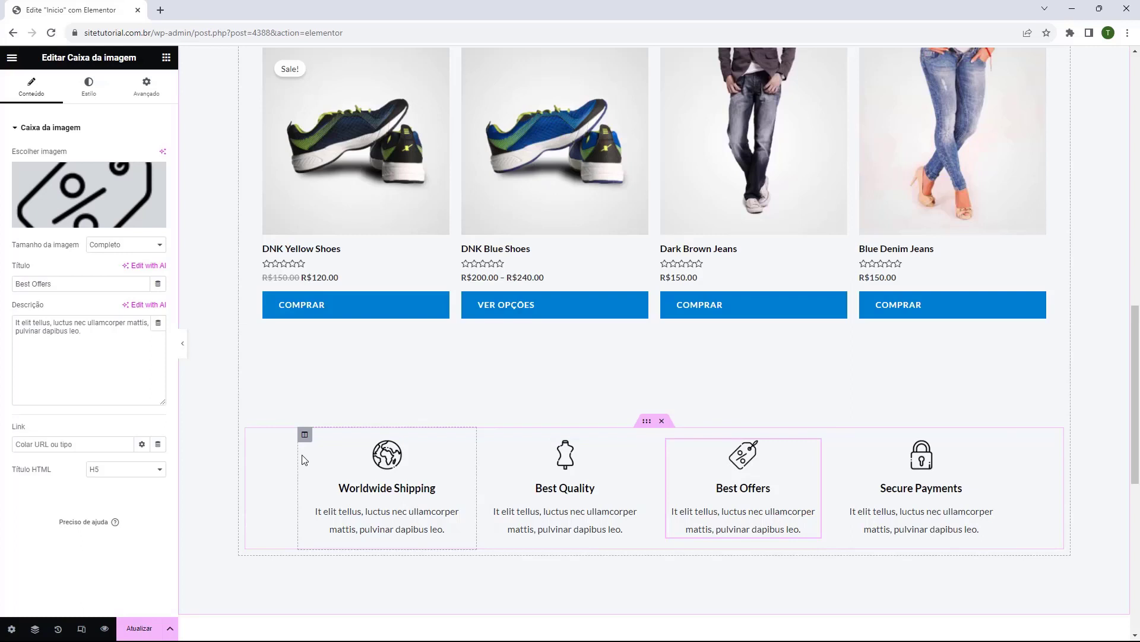
left_click(400, 463)
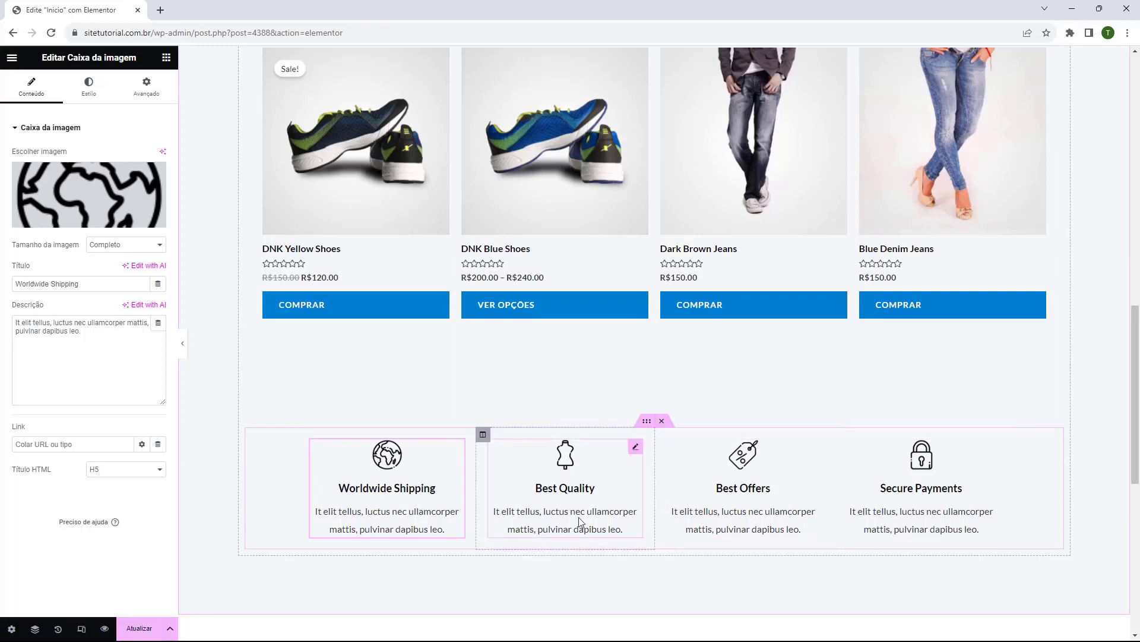
left_click(662, 422)
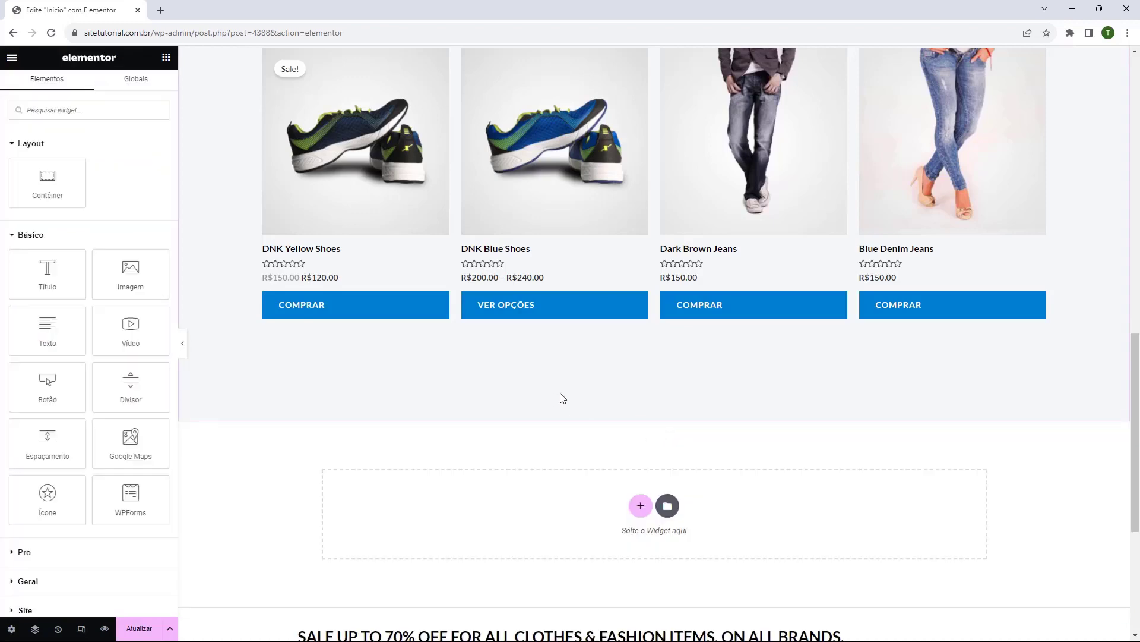
Set both the top and bottom padding of the Mais Vendidos section to 20 px.
scroll(677, 557, "up", 7)
scroll(713, 475, "down", 4)
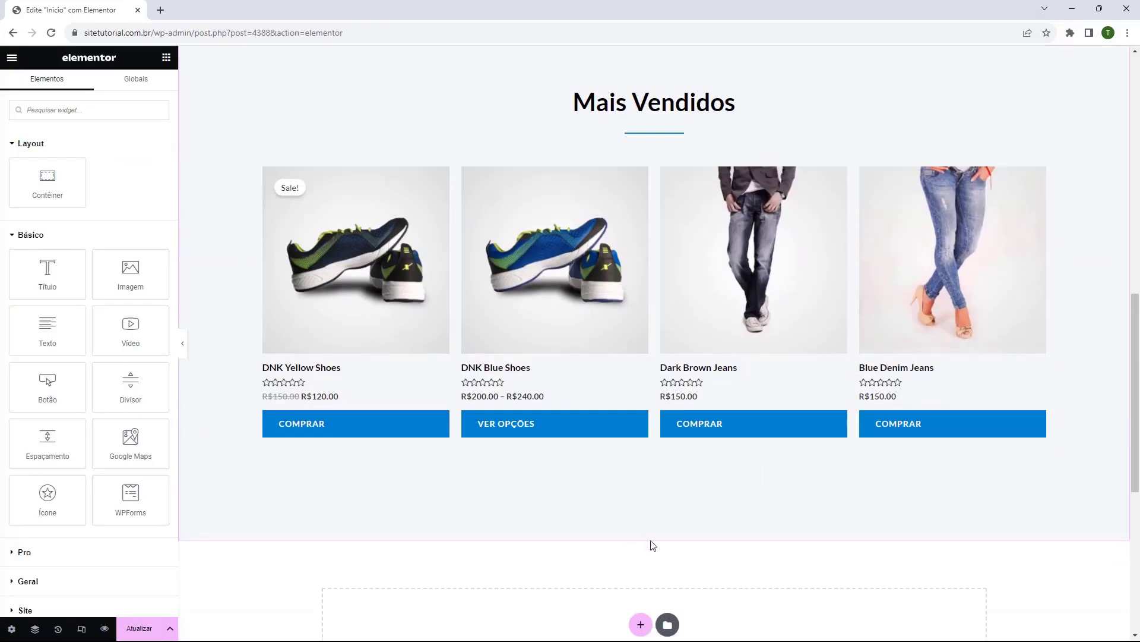
scroll(653, 545, "up", 4)
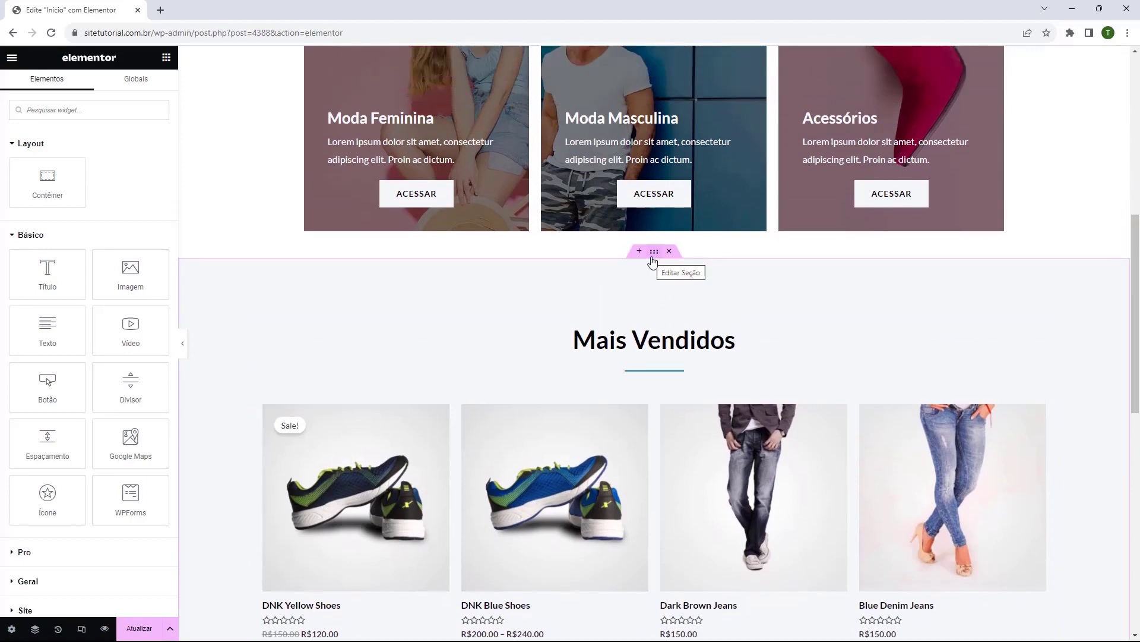
left_click(654, 254)
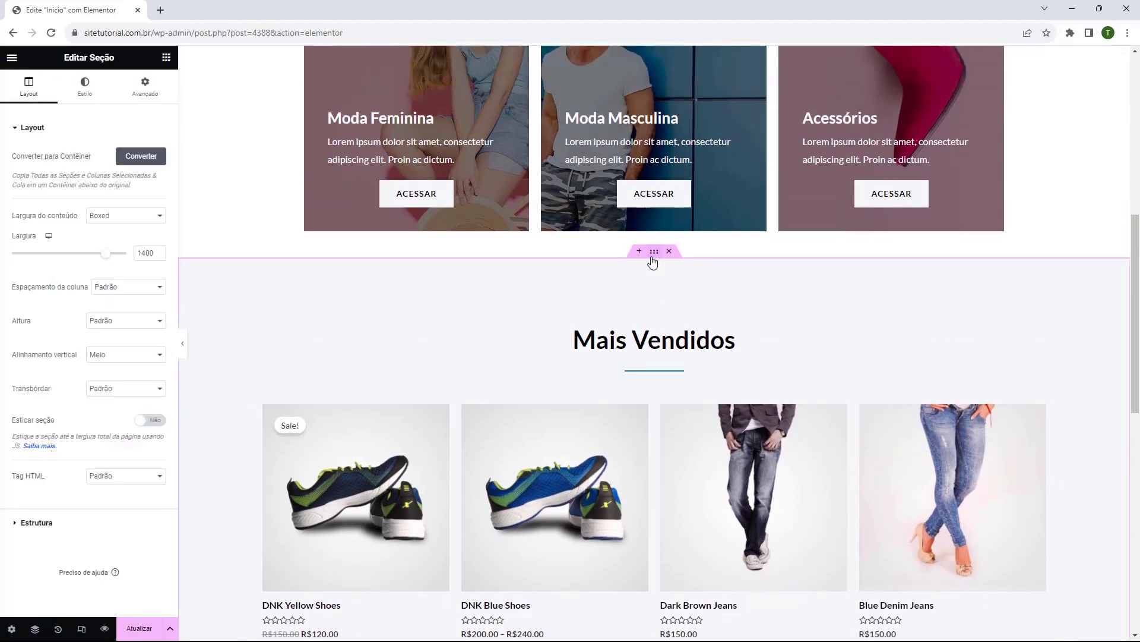
left_click(143, 95)
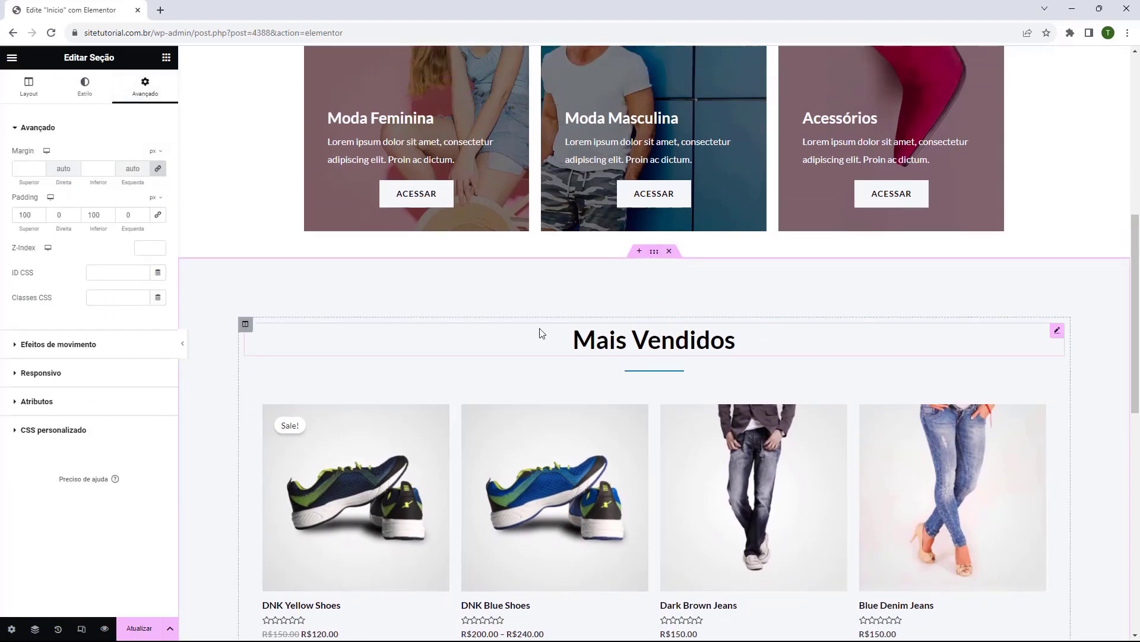
scroll(534, 297, "down", 2)
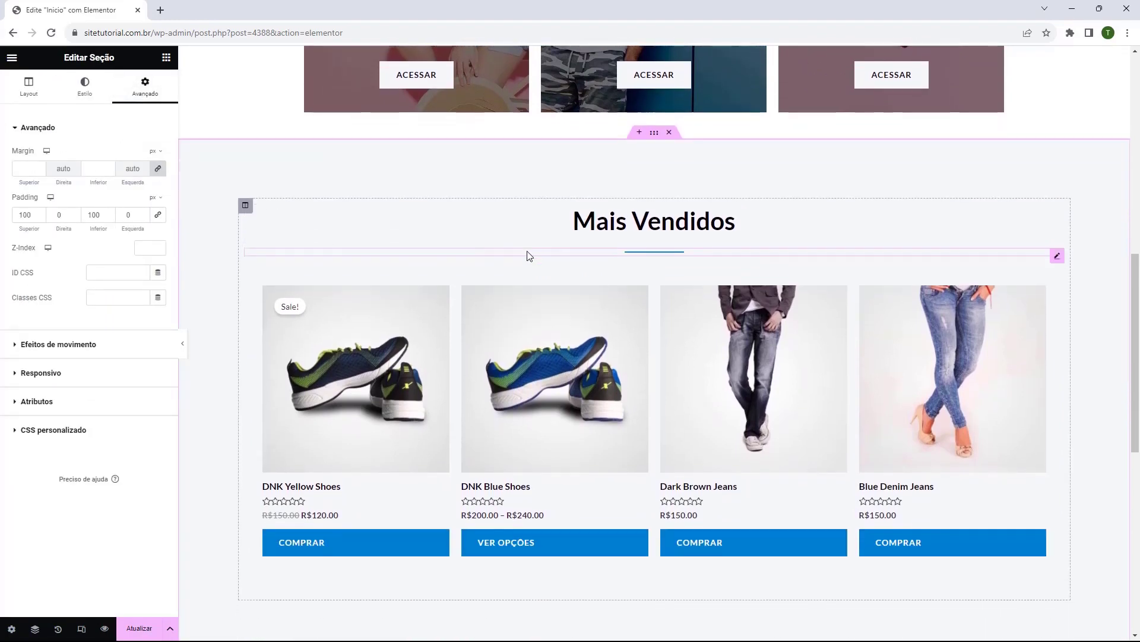
left_click(40, 218)
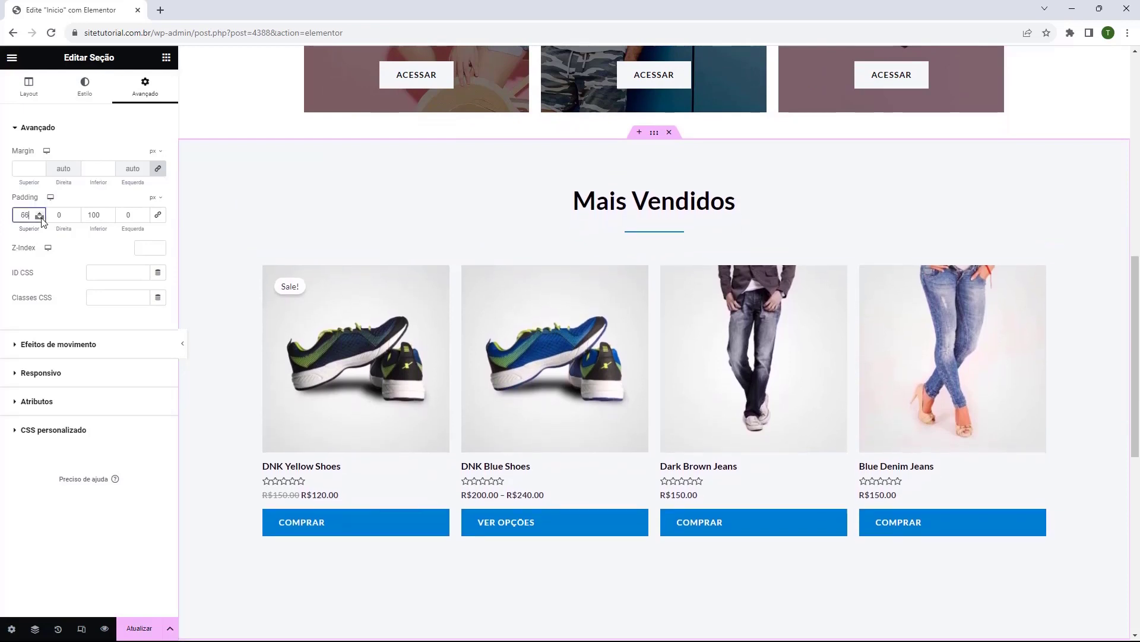
left_click(40, 217)
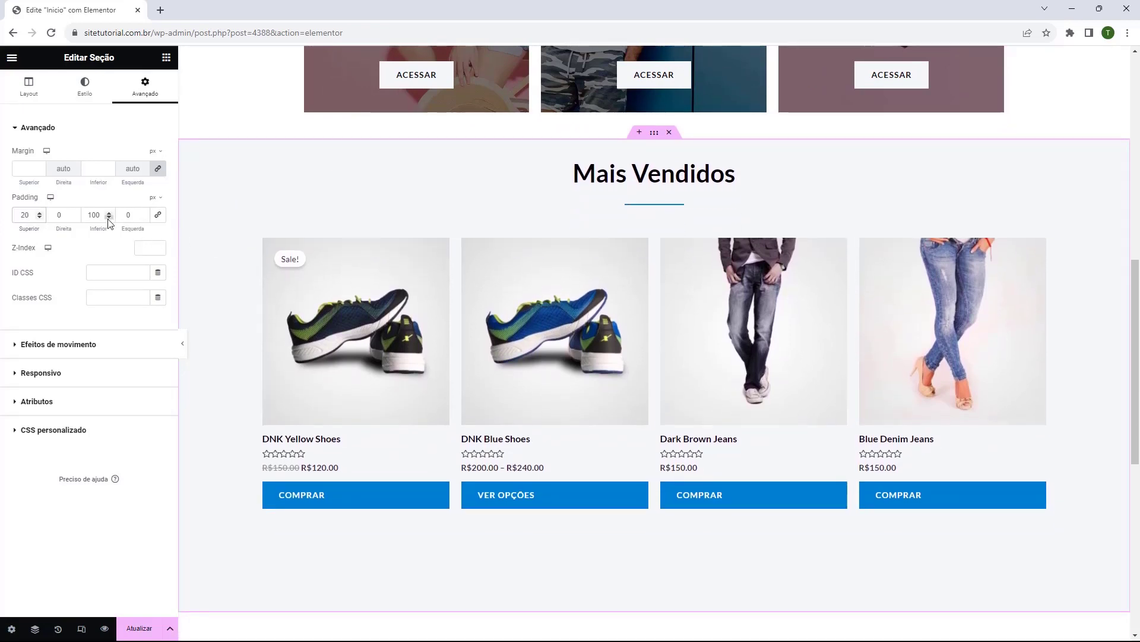
left_click(109, 218)
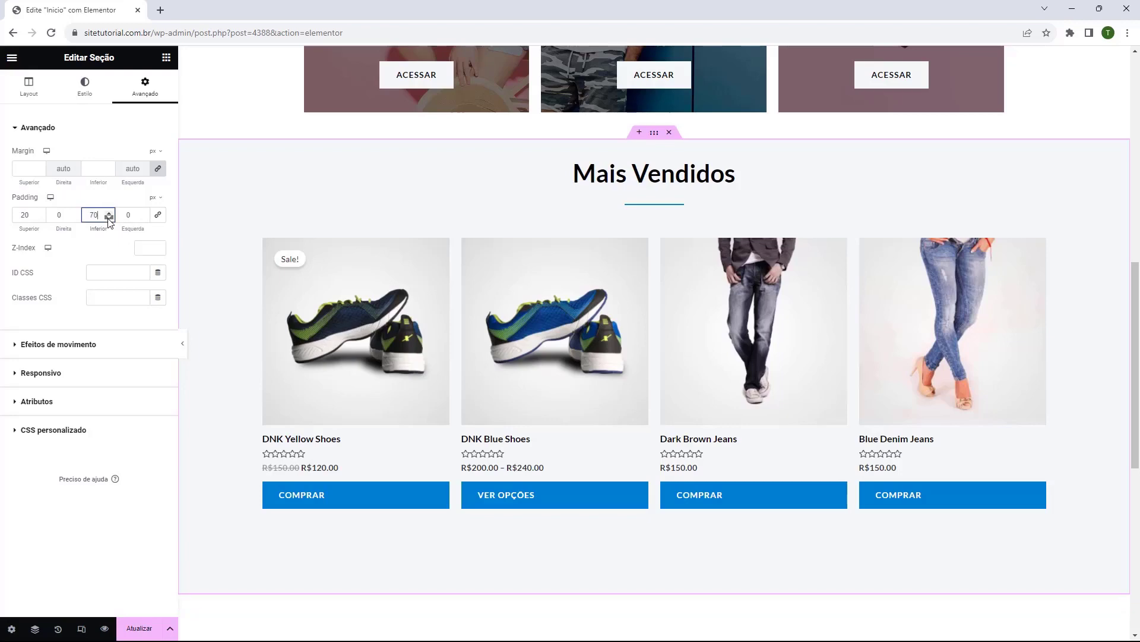
left_click(109, 218)
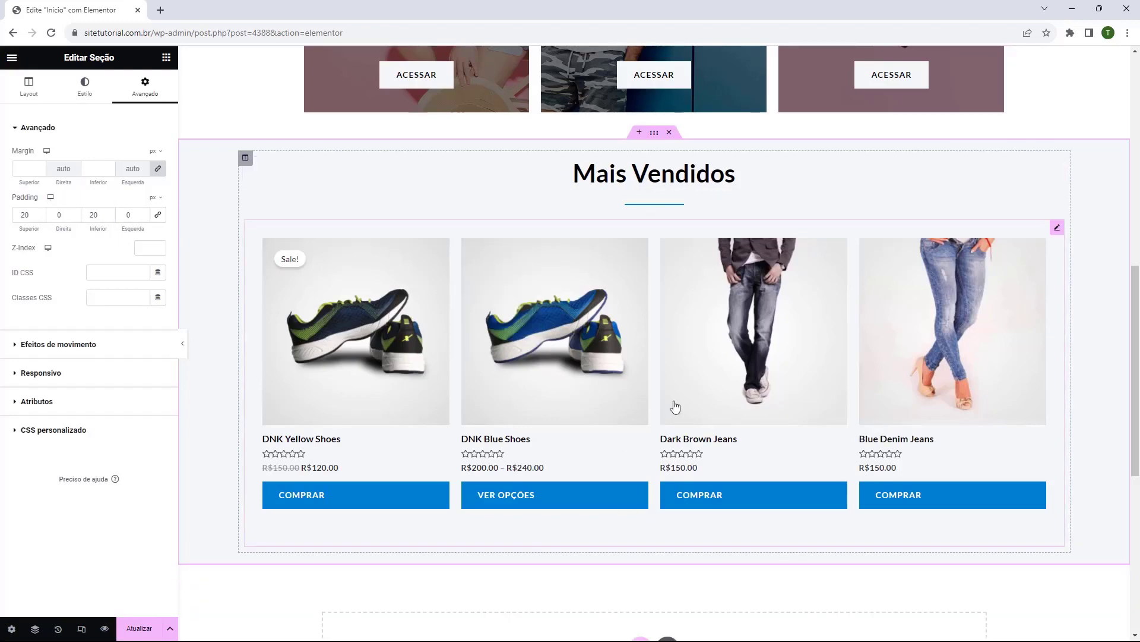
Move the section with the Moda Feminina, Moda Masculina and Acessórios cards below the Mais Vendidos section.
scroll(663, 594, "up", 5)
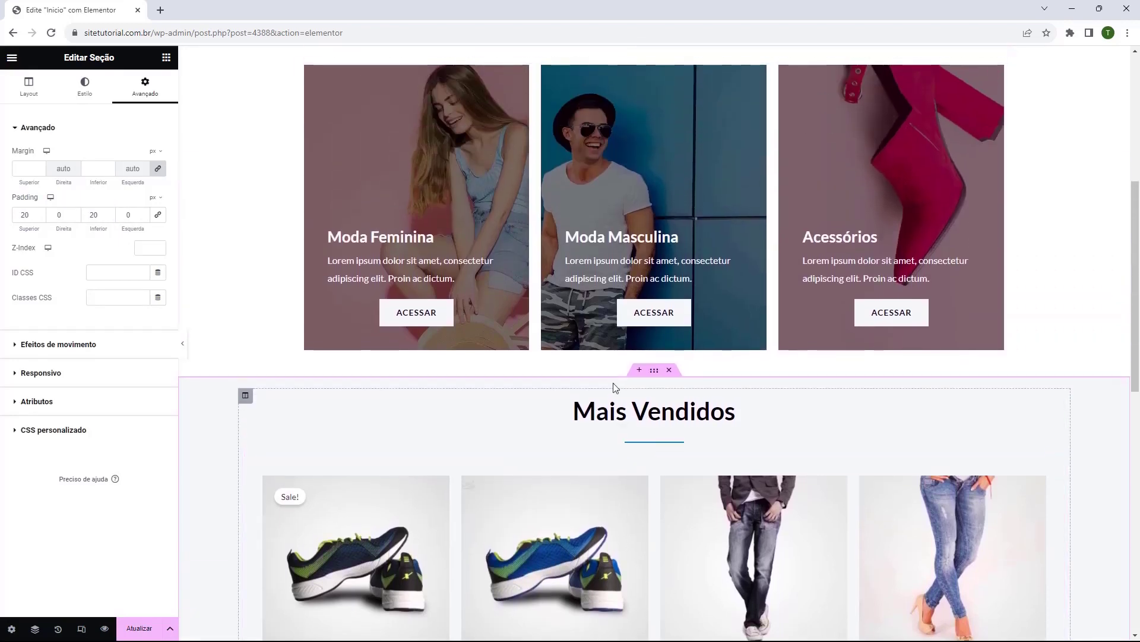
scroll(689, 417, "down", 2)
scroll(689, 418, "up", 3)
scroll(683, 440, "down", 1)
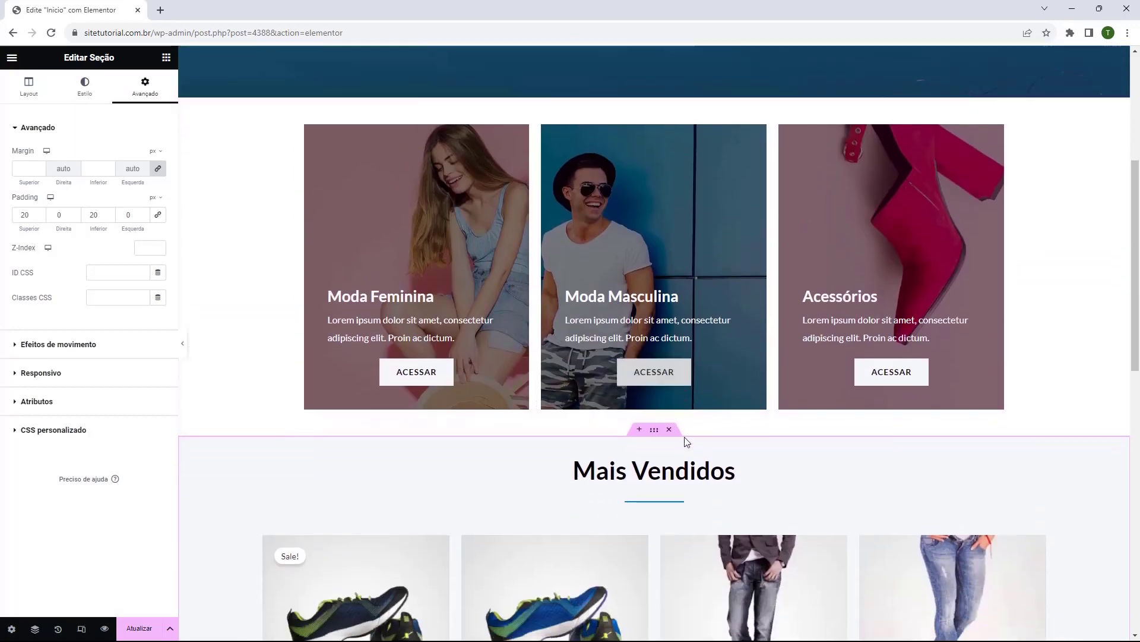
scroll(637, 402, "up", 1)
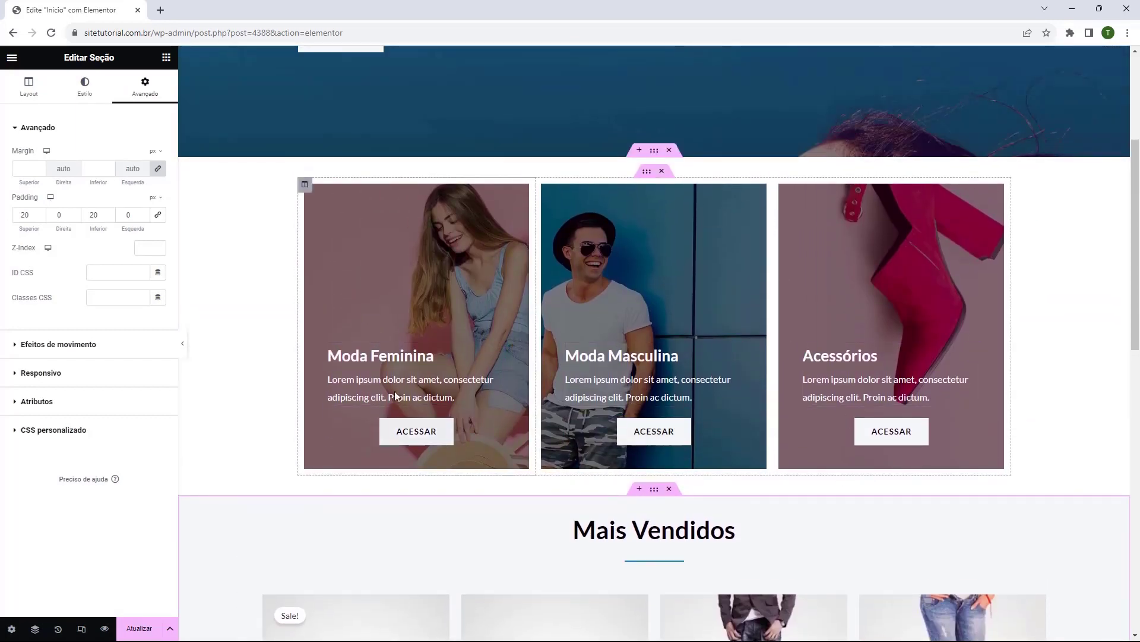
scroll(760, 329, "down", 8)
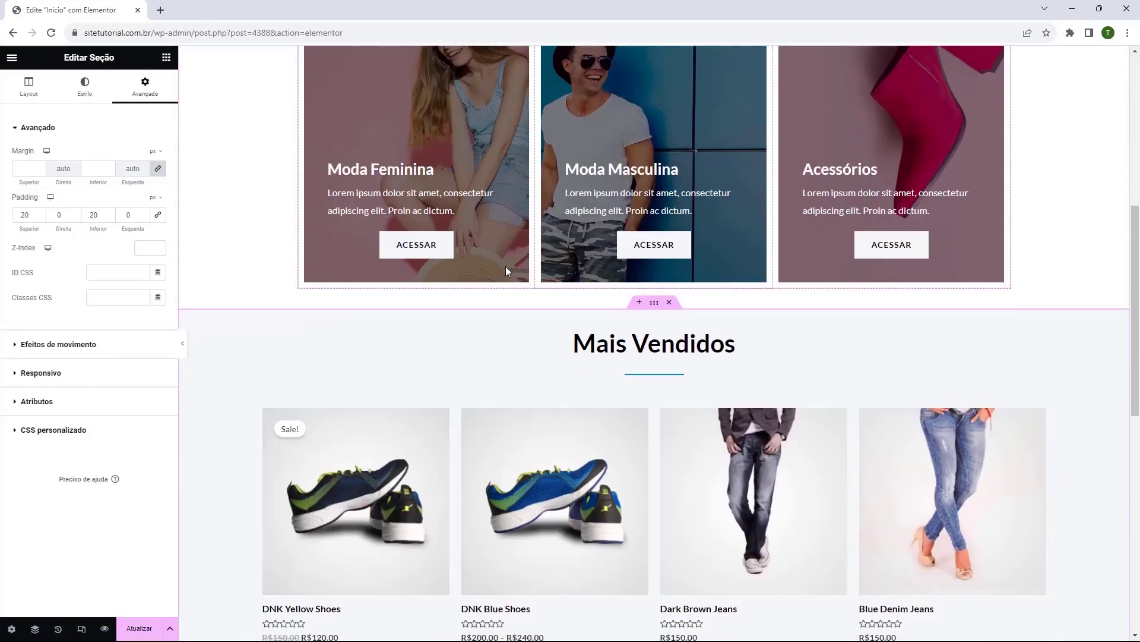
scroll(606, 462, "up", 1)
scroll(616, 462, "up", 8)
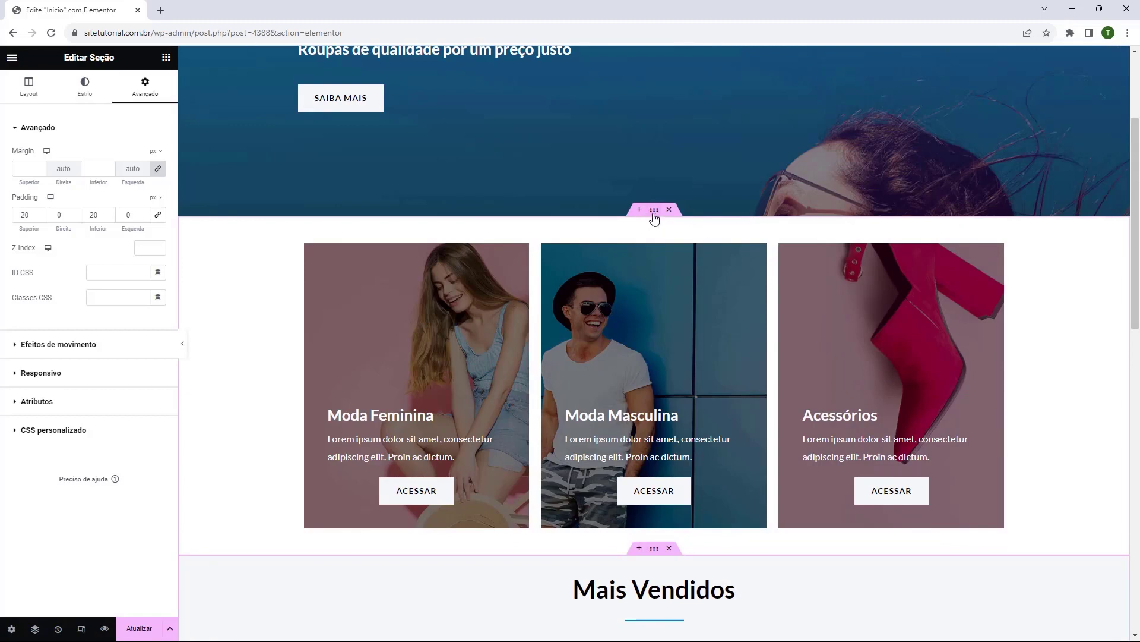
left_click_drag(654, 209, 633, 507)
scroll(590, 420, "down", 7)
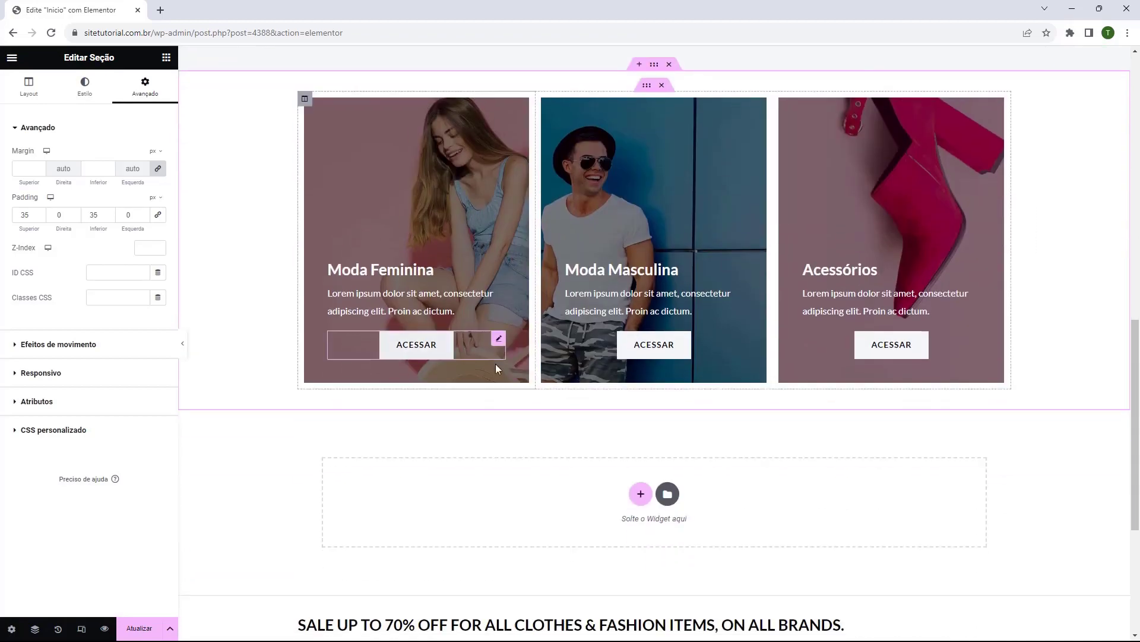
Insert a container with four equal columns between the hero banner and the Mais Vendidos section.
scroll(495, 364, "up", 10)
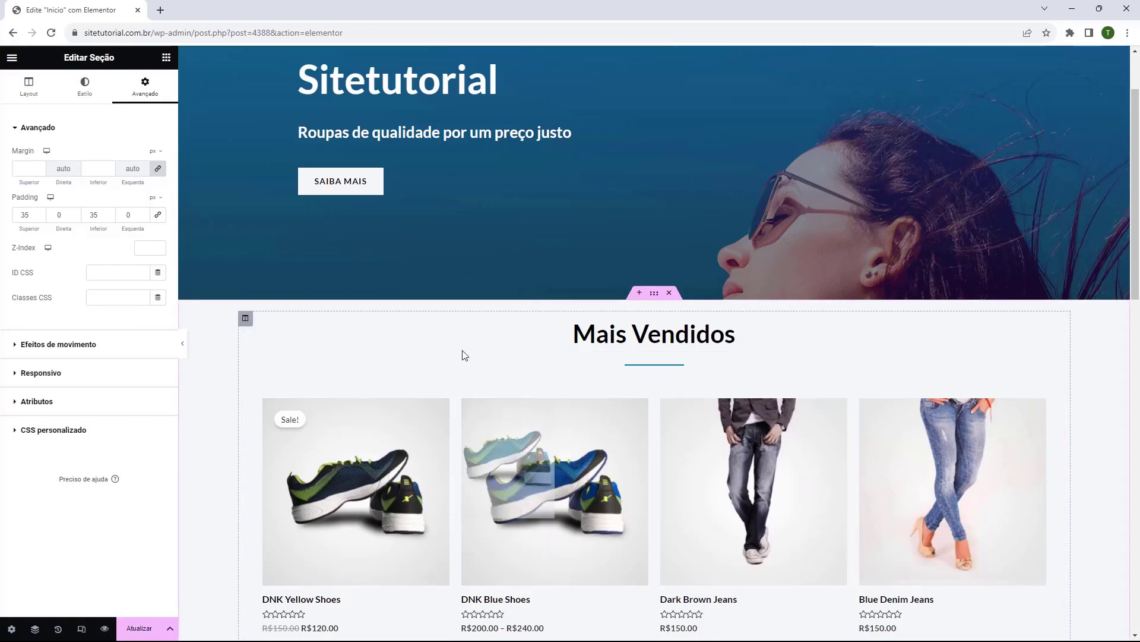
scroll(387, 303, "up", 2)
scroll(630, 280, "down", 1)
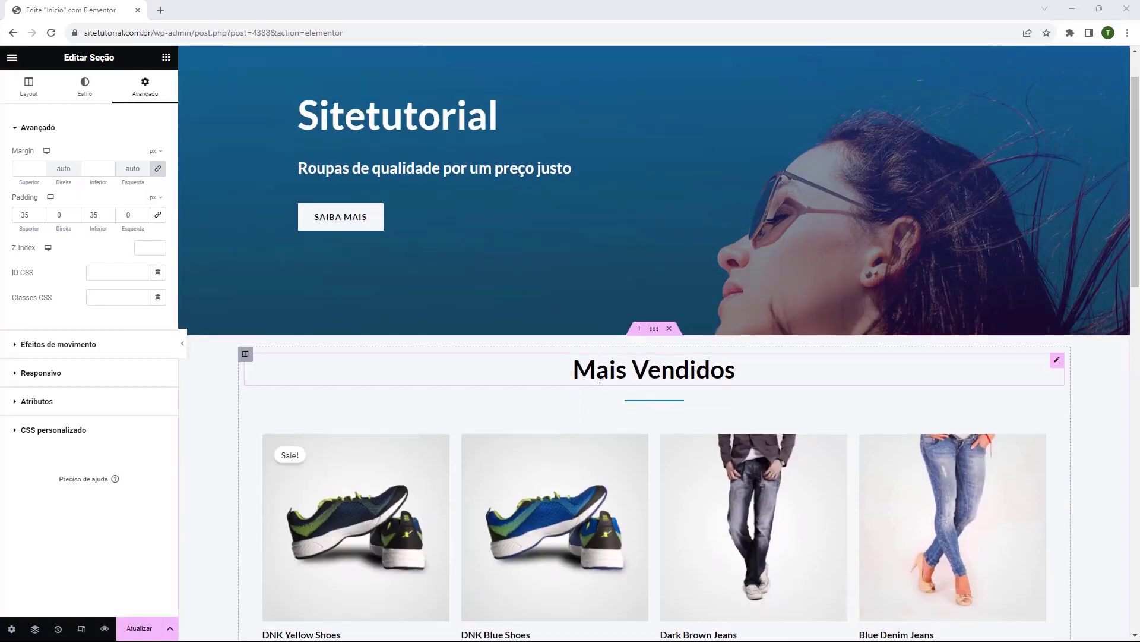
left_click(639, 329)
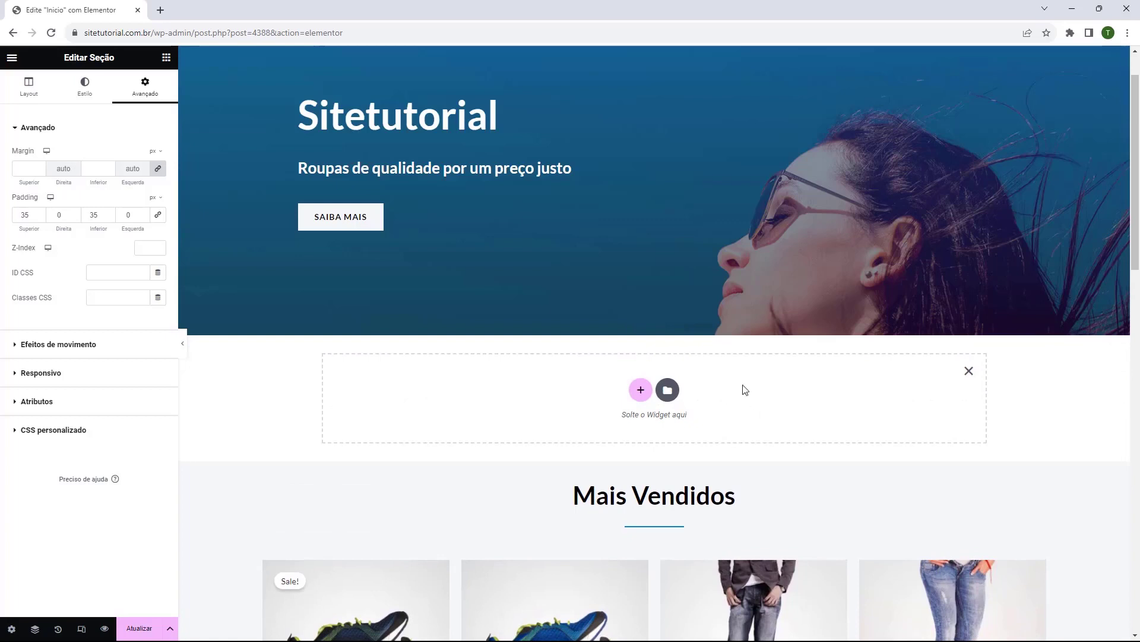
left_click(641, 392)
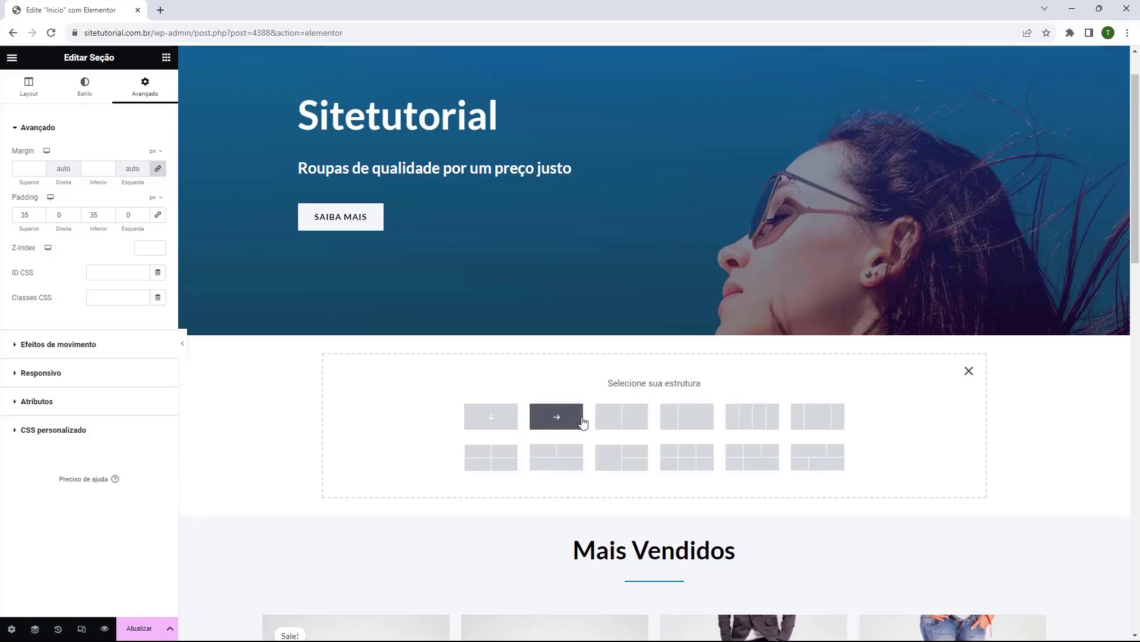
left_click(751, 430)
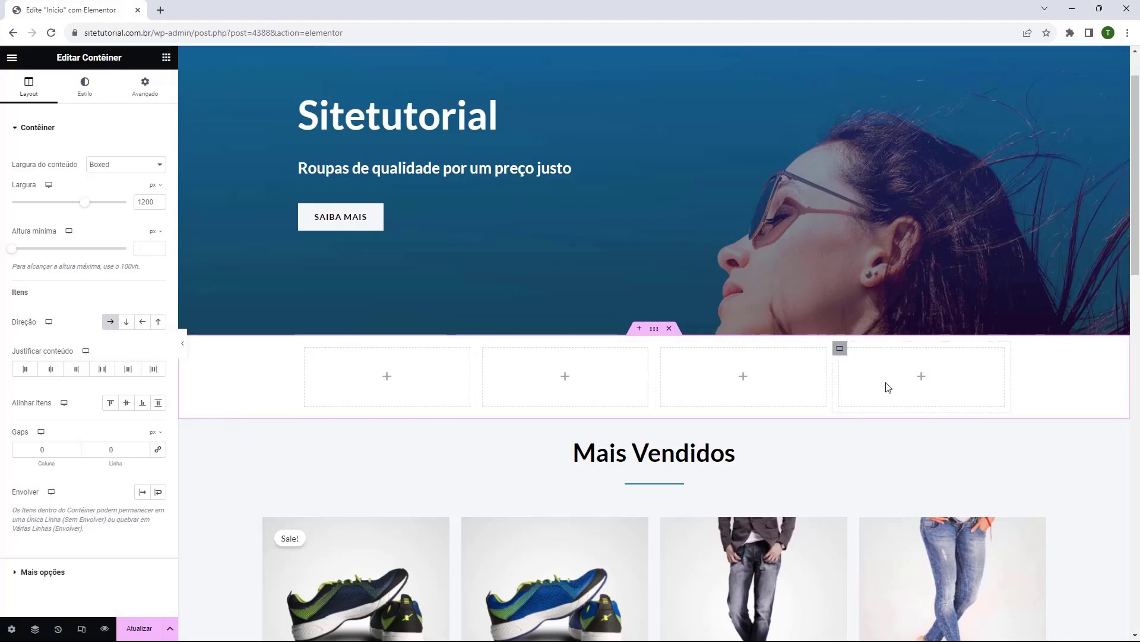
Place the general Ícone widget, which combines icon, title and description, in the first column of the new container.
left_click(165, 58)
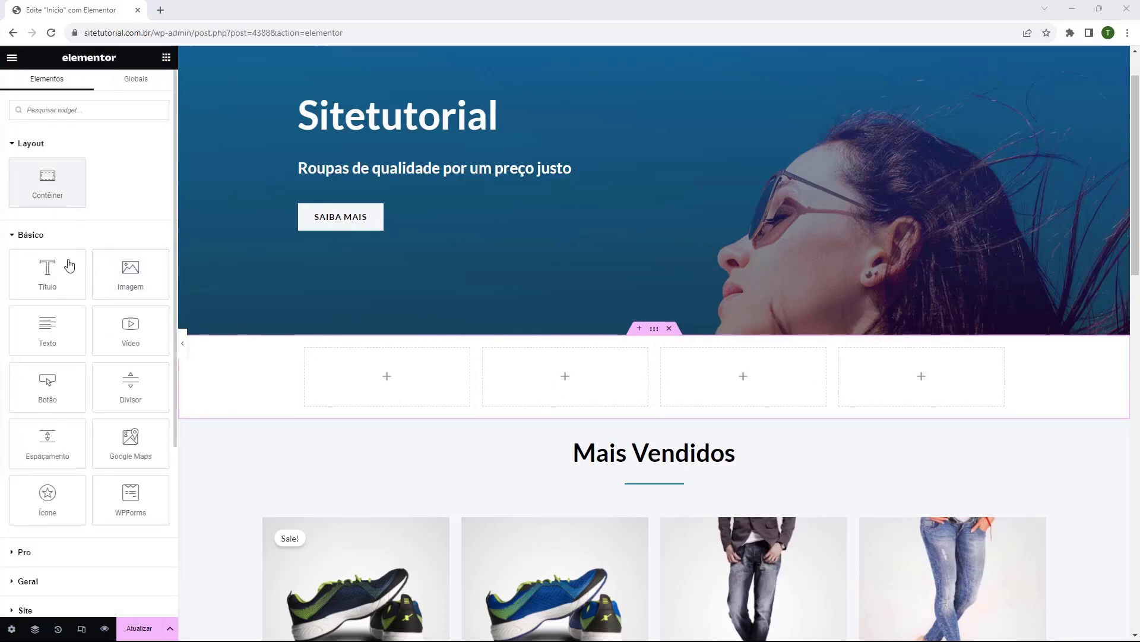
scroll(84, 198, "down", 2)
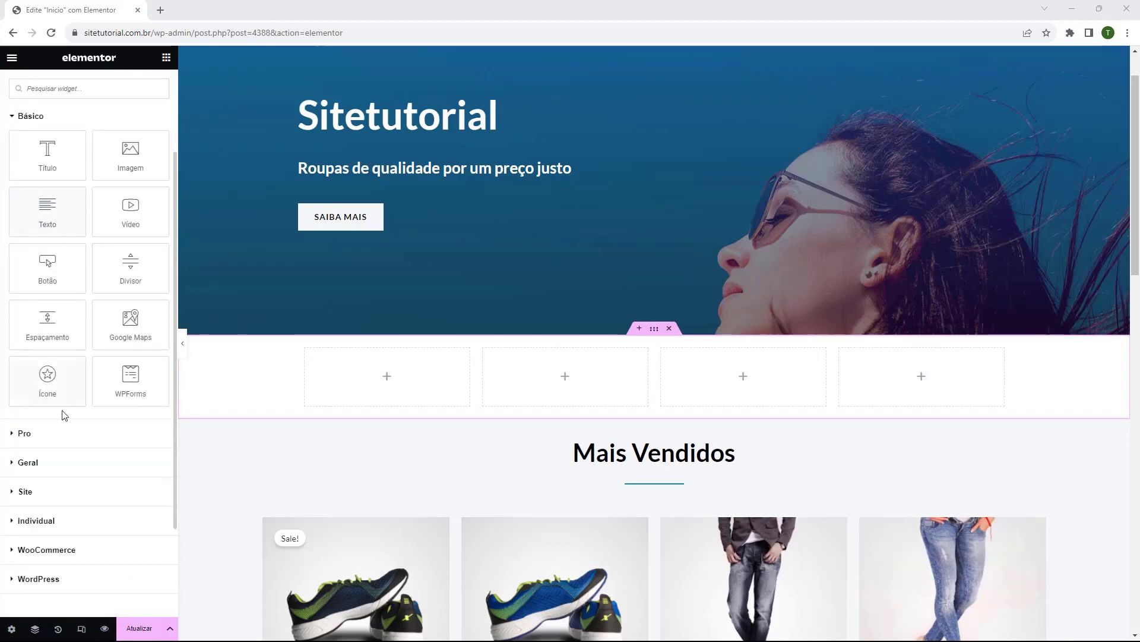
left_click(23, 462)
scroll(52, 306, "down", 4)
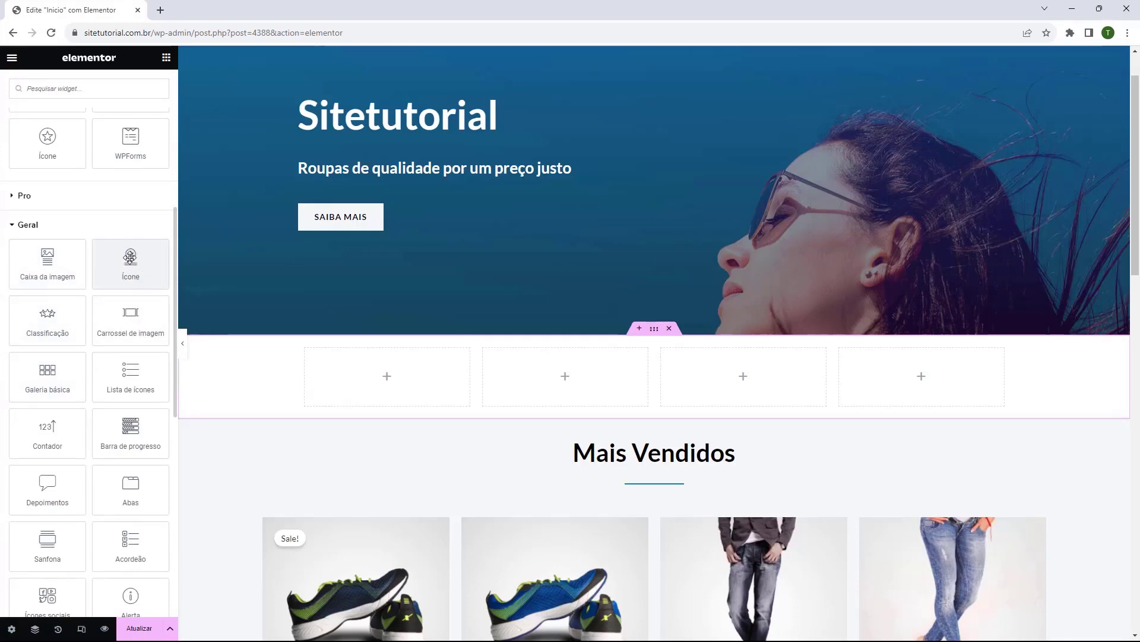
left_click_drag(116, 262, 376, 372)
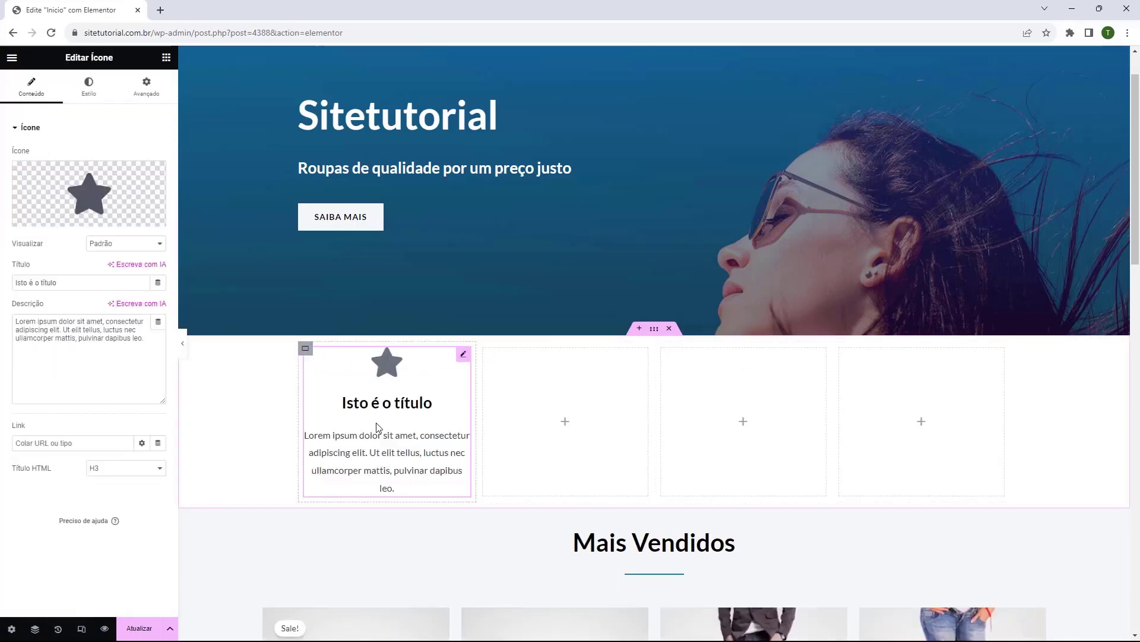
Set the icon box's title to "PAGUE PELO PIX" and its description to "Ganhe 5% OFF em pagamentos via PIX".
mouse_move(70, 197)
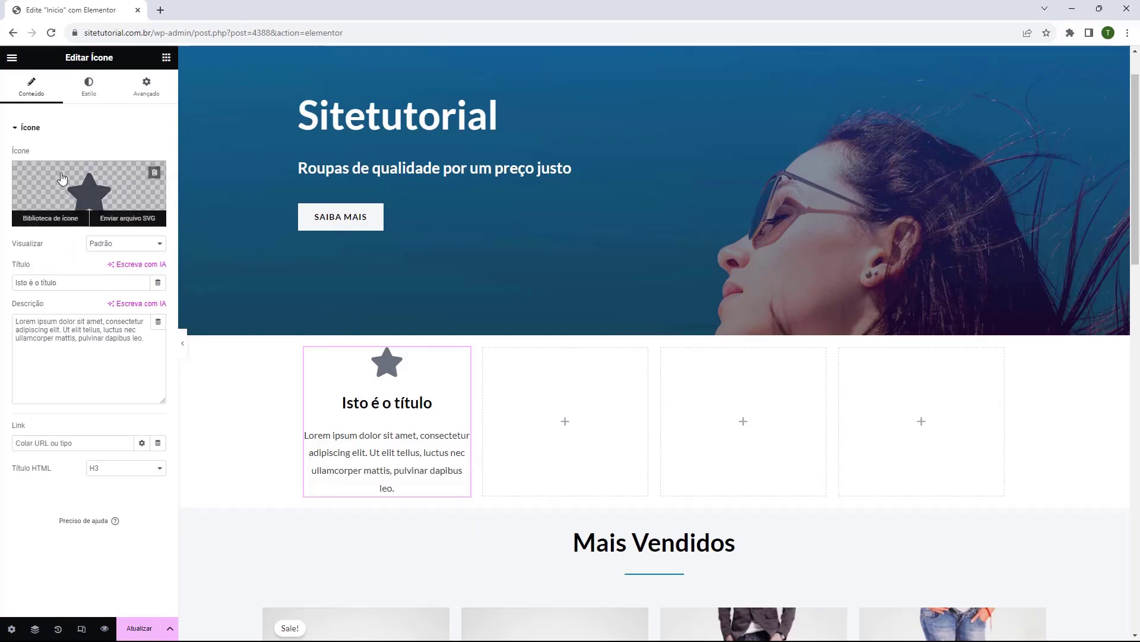
triple_click(65, 279)
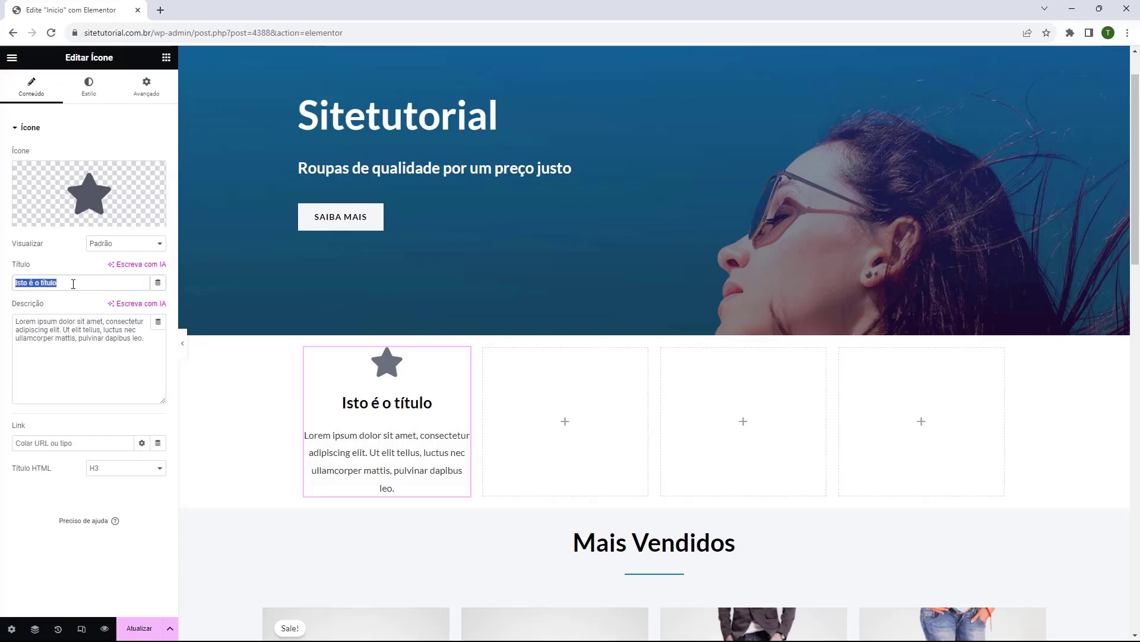
type("PIX")
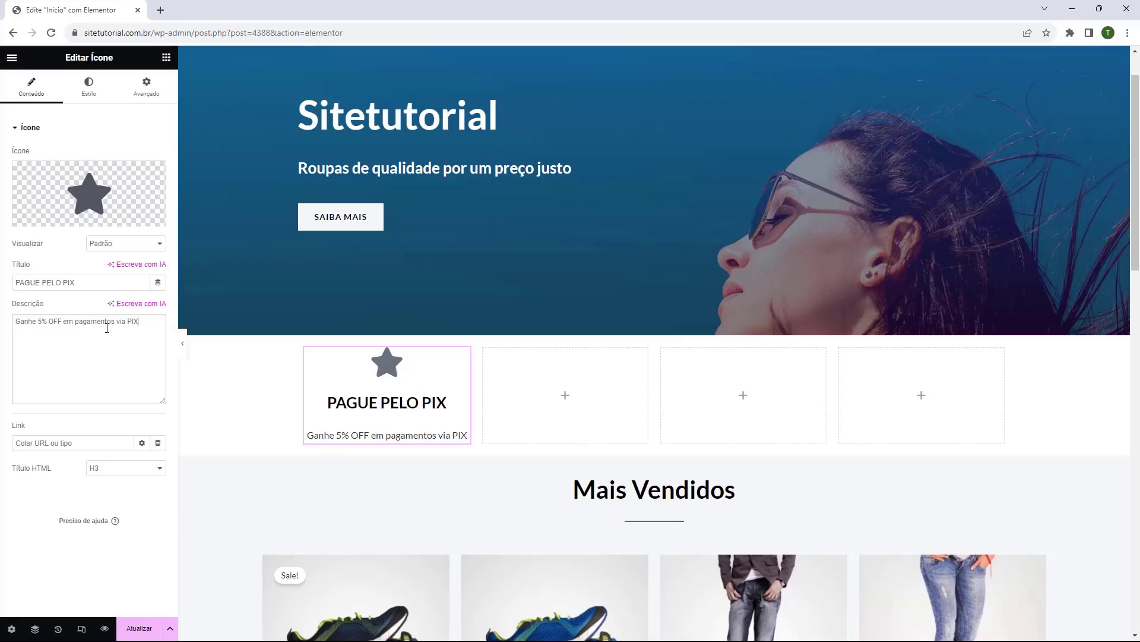
Replace the PAGUE PELO PIX box's star icon with the wavy solid banknote icon found by filtering the icon library for "money".
mouse_move(92, 195)
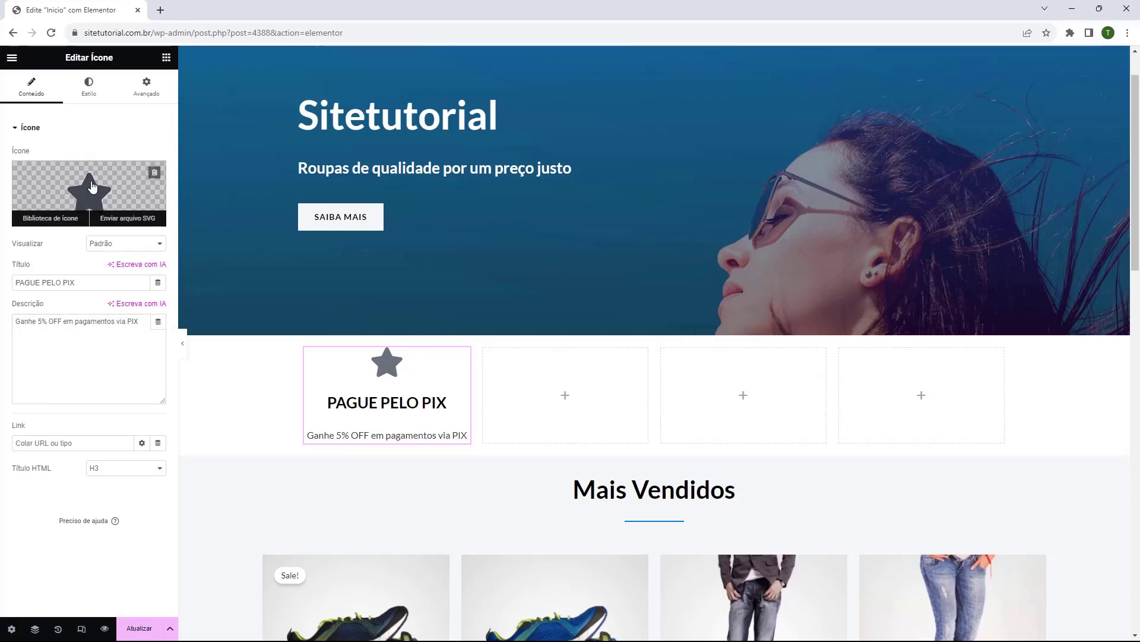
left_click(86, 187)
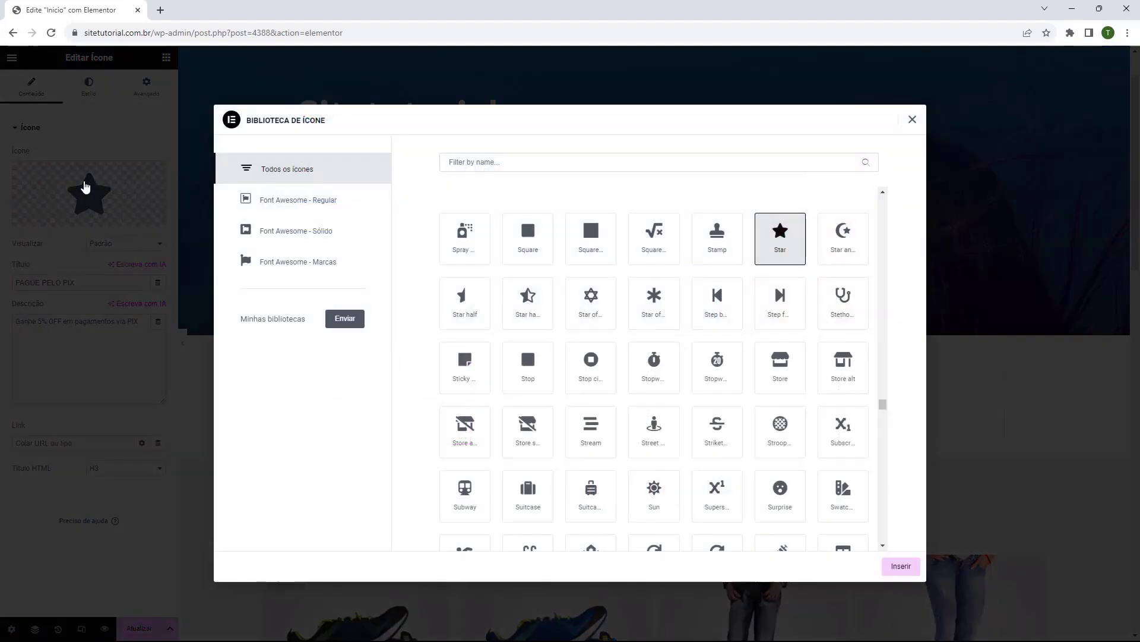
scroll(527, 250, "down", 10)
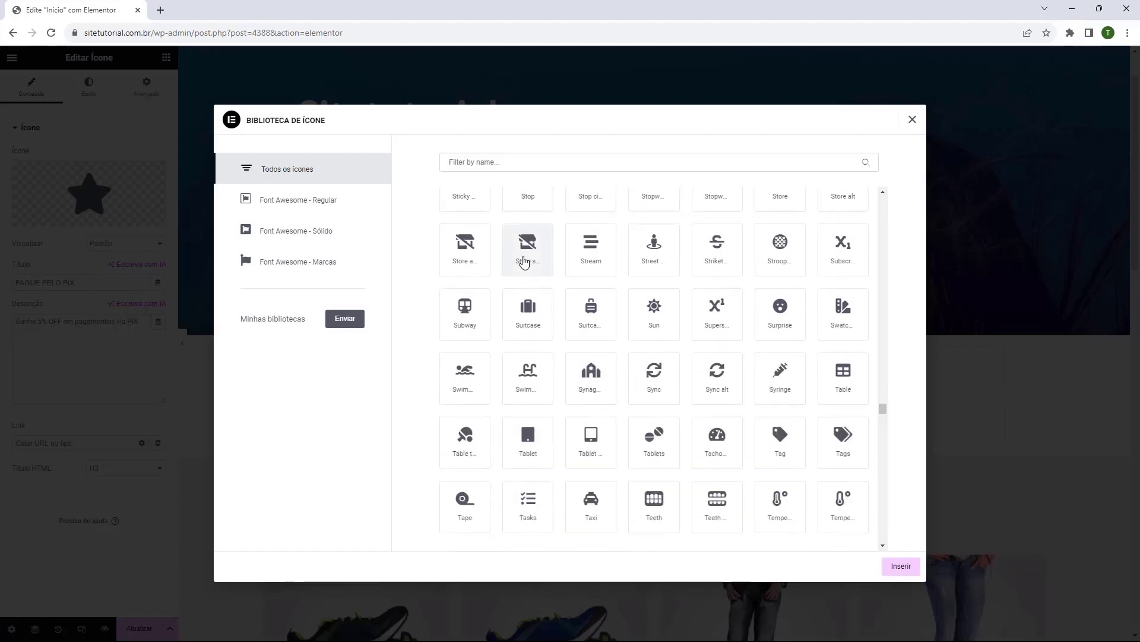
scroll(498, 267, "down", 15)
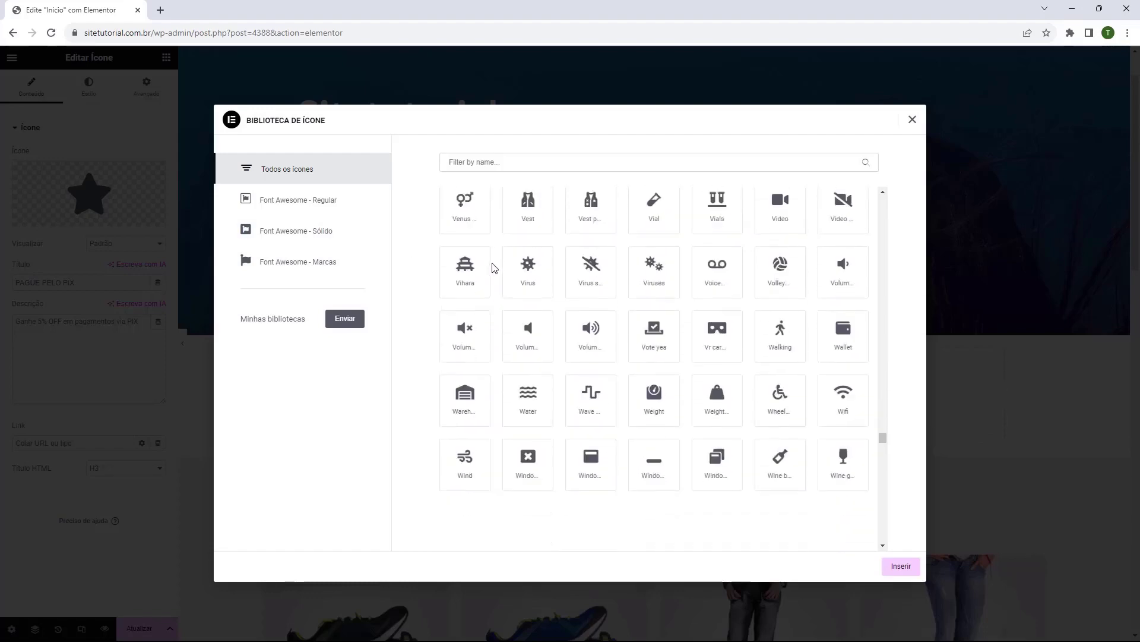
scroll(492, 268, "down", 20)
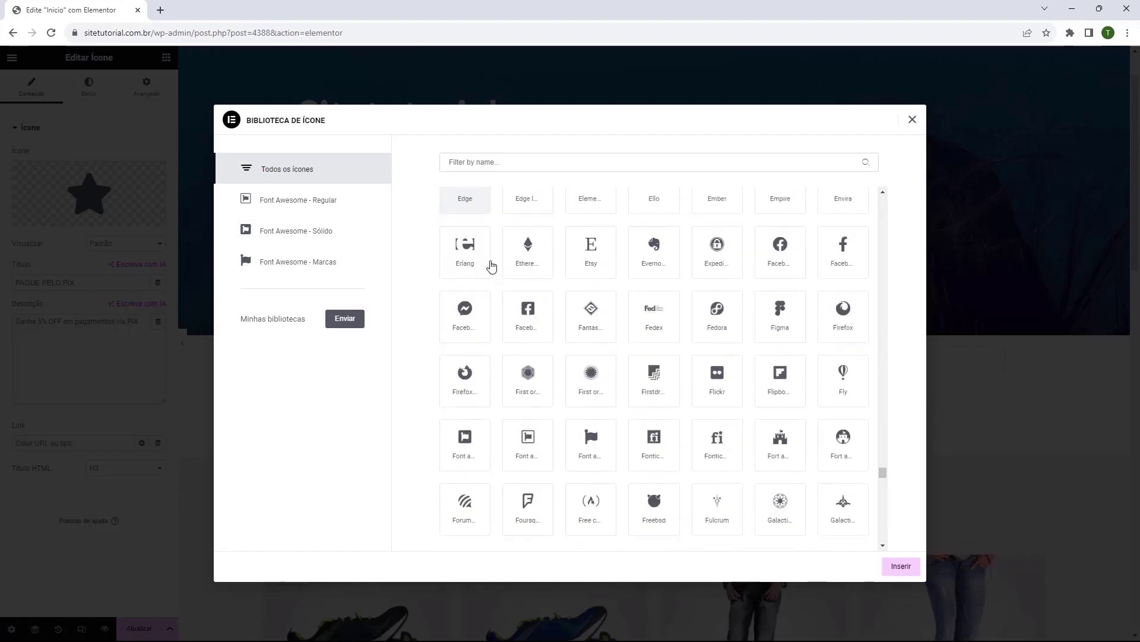
scroll(565, 380, "down", 5)
scroll(493, 356, "up", 10)
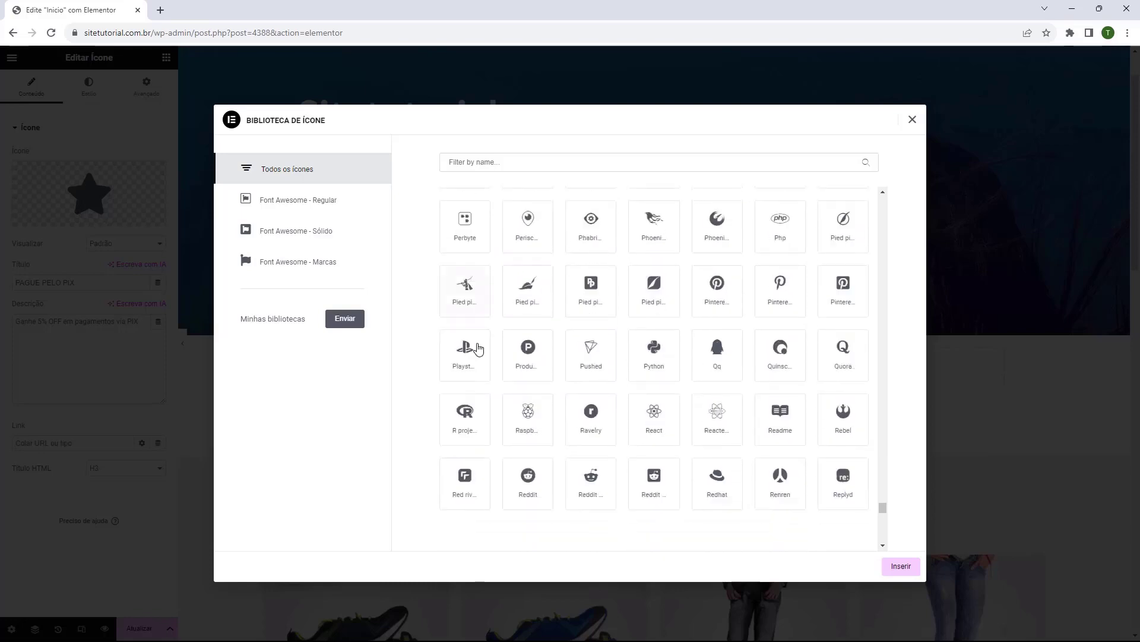
scroll(475, 343, "up", 20)
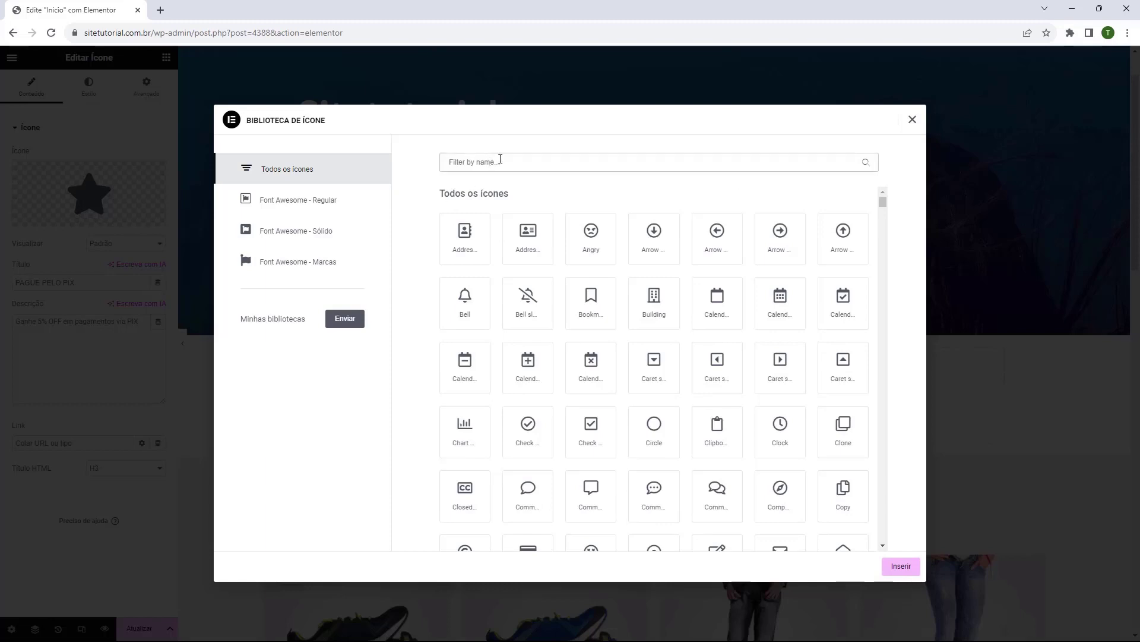
type("money")
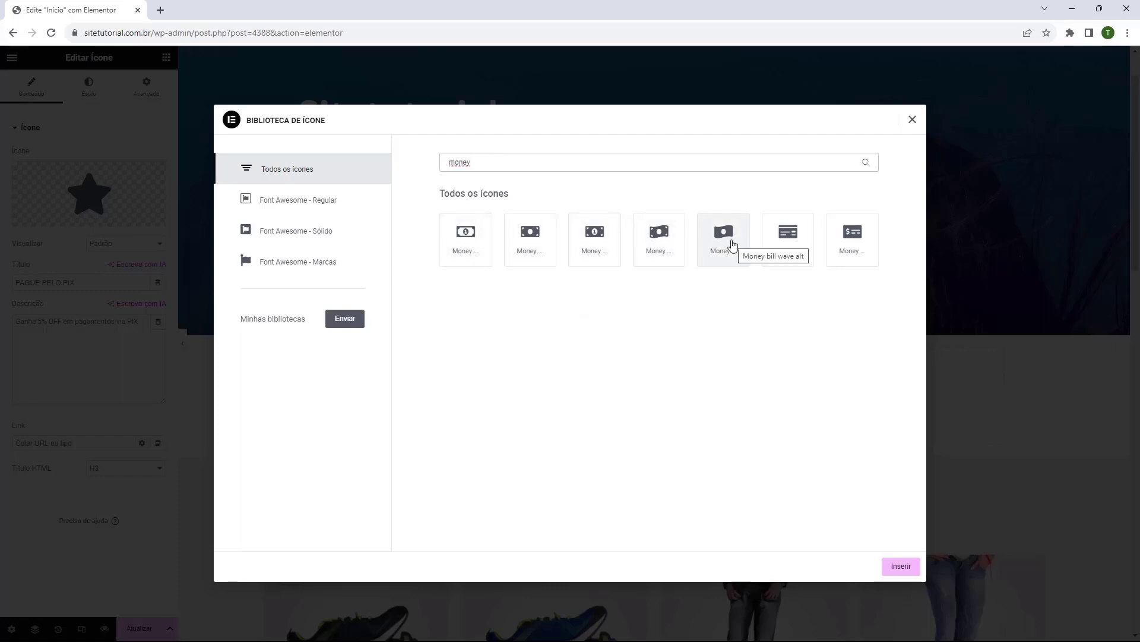
left_click(663, 240)
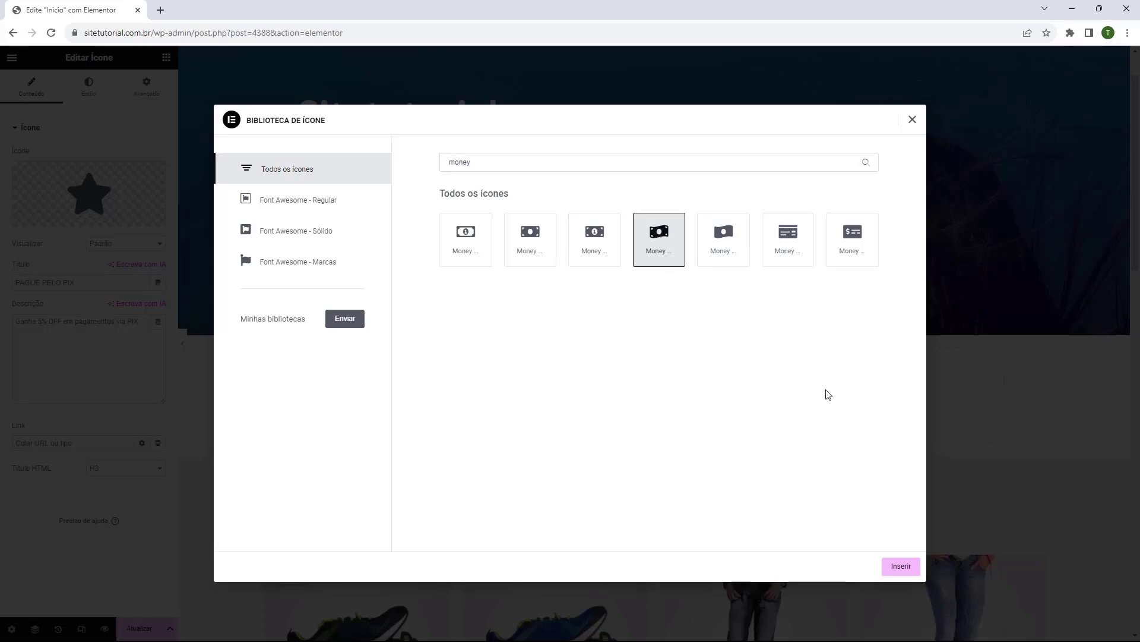
left_click(899, 566)
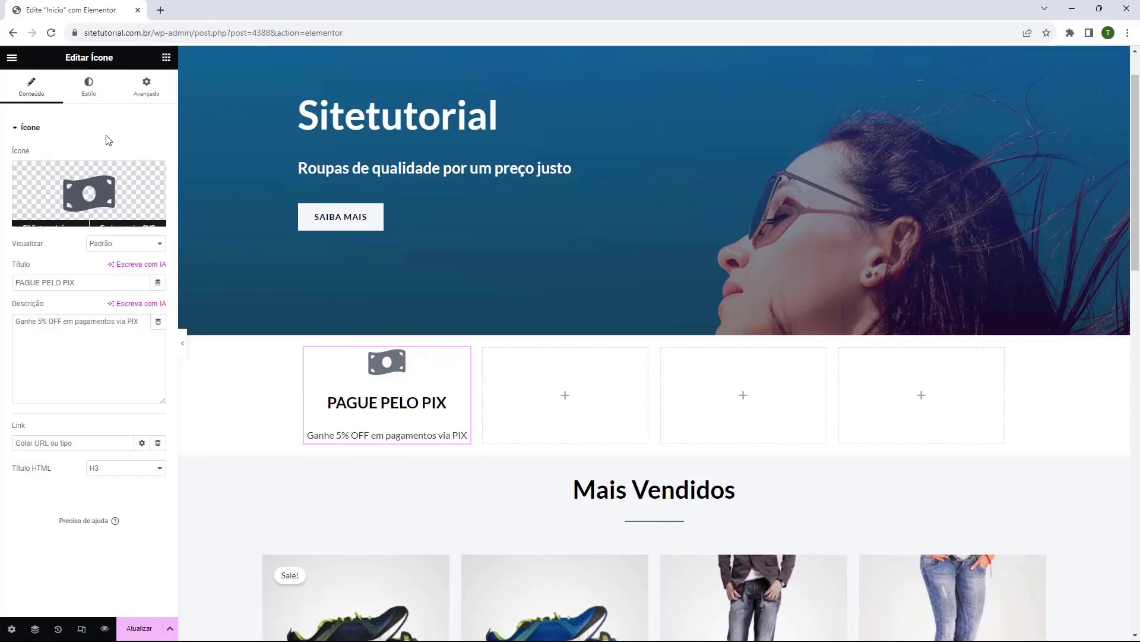
Try the side icon positions and the bottom vertical alignment for the PAGUE PELO PIX icon box.
left_click(86, 95)
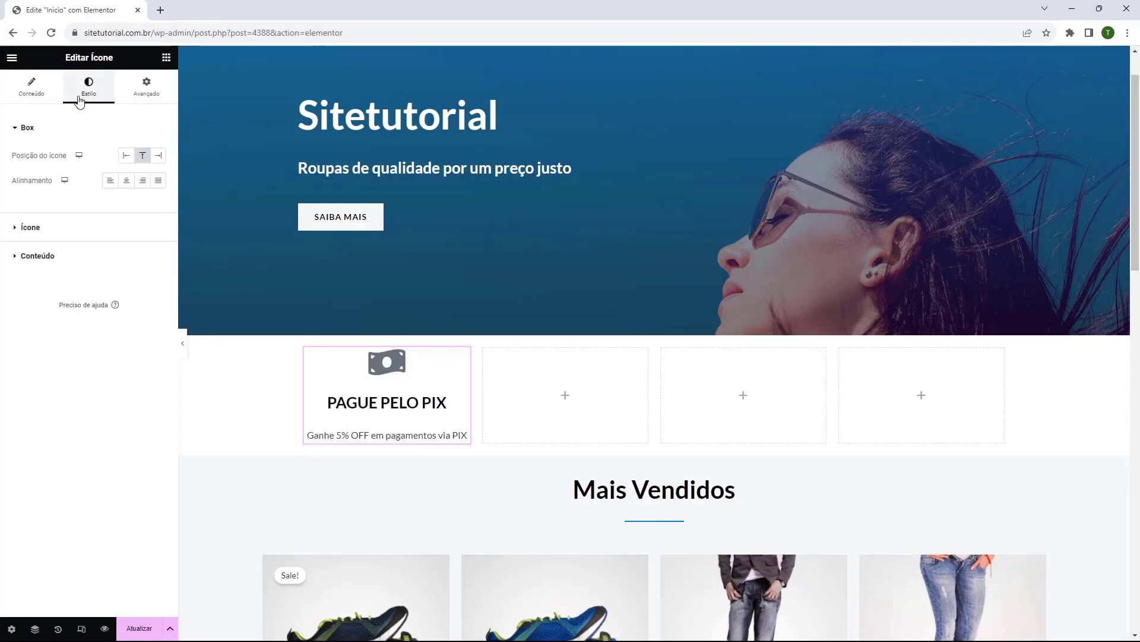
left_click(126, 155)
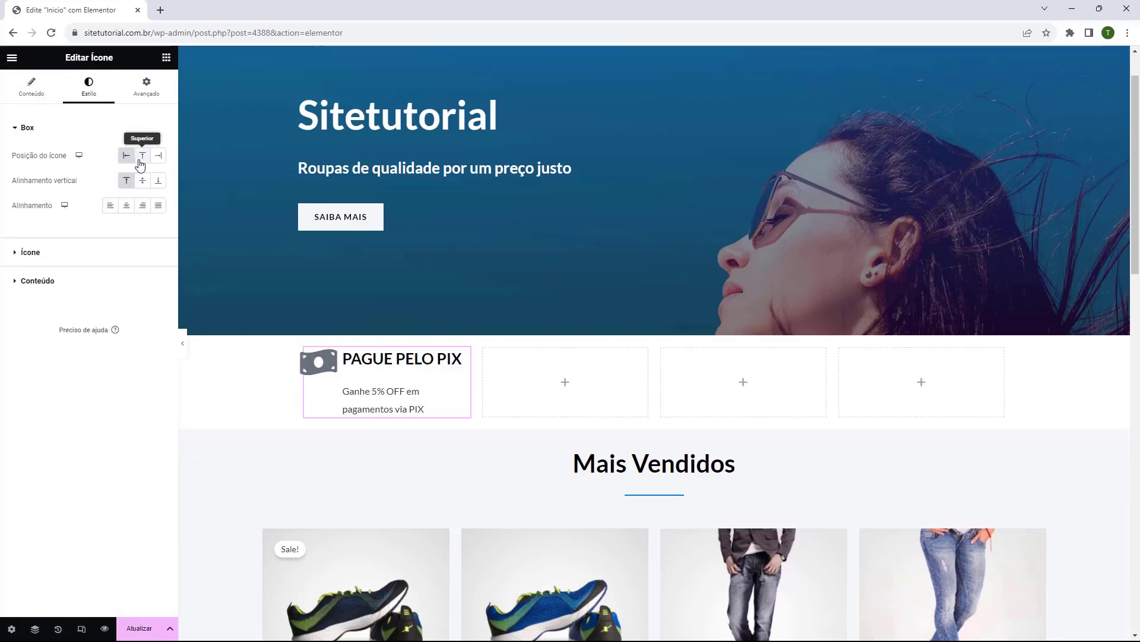
left_click(143, 156)
left_click(158, 156)
left_click(142, 155)
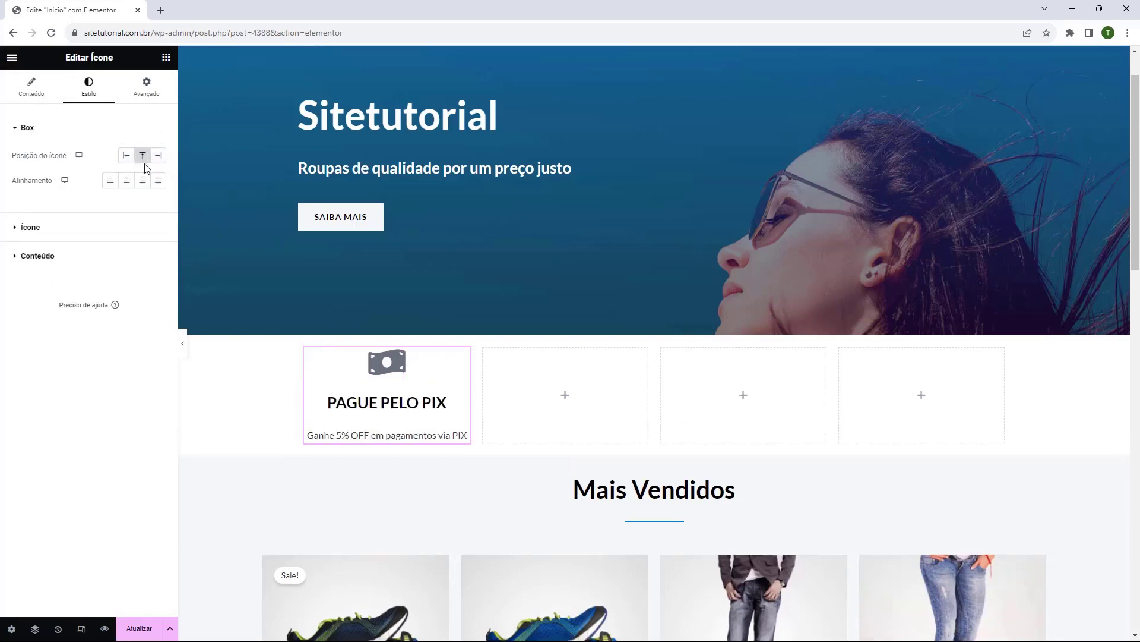
left_click(126, 156)
left_click(158, 181)
left_click(129, 180)
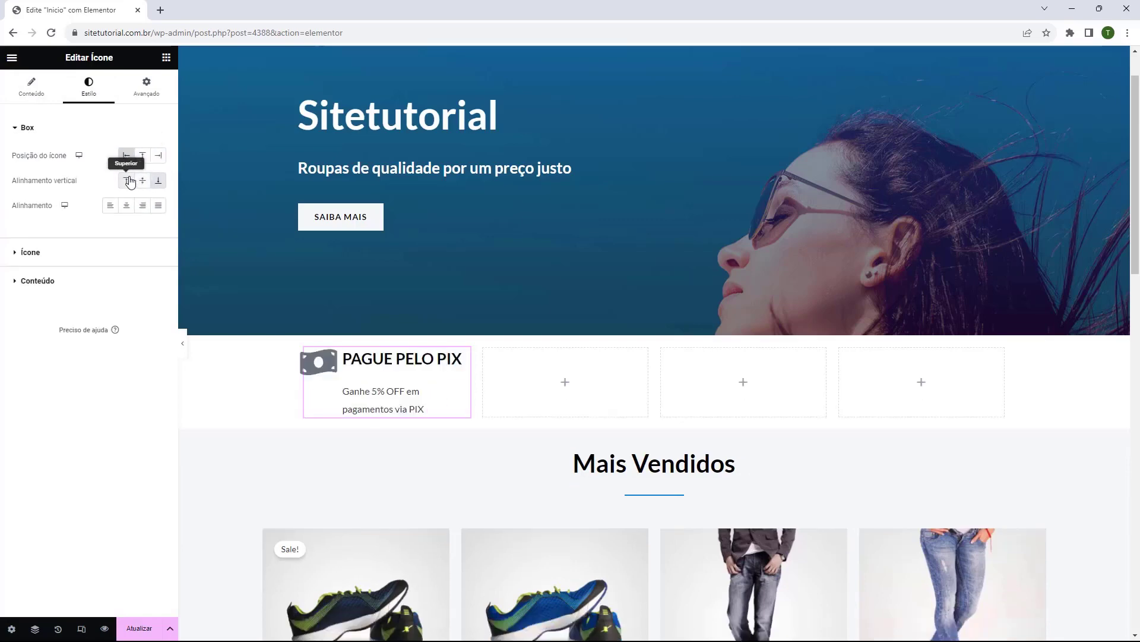
left_click(142, 155)
Try the alignment options of the PAGUE PELO PIX icon box and set it to centred (Centralizar).
left_click(110, 180)
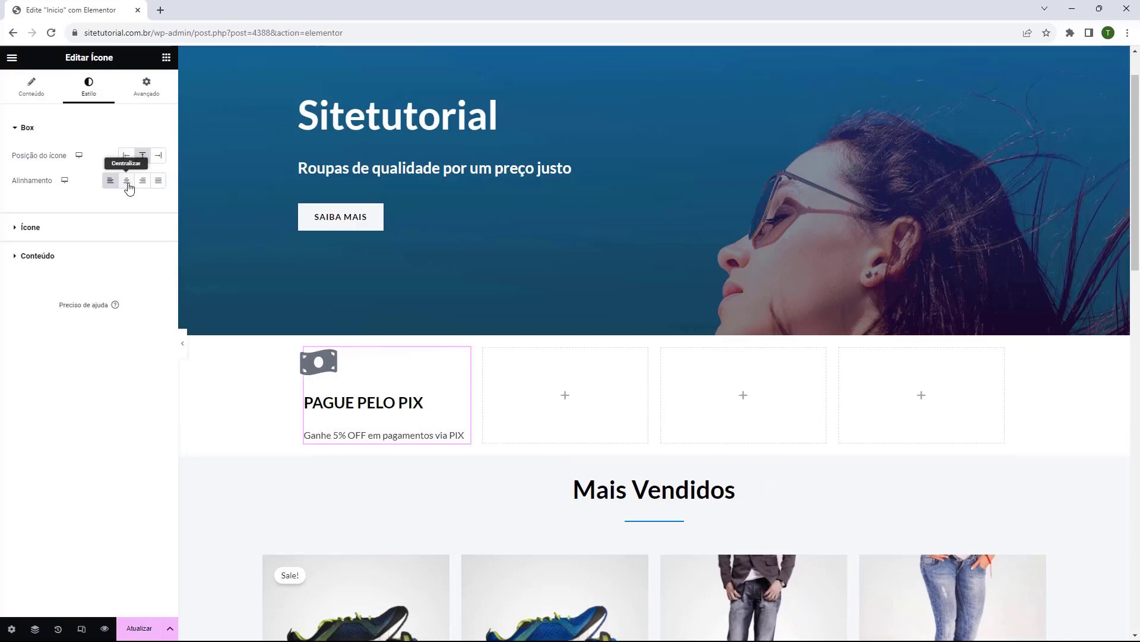
left_click(127, 181)
left_click(142, 181)
left_click(157, 180)
left_click(131, 181)
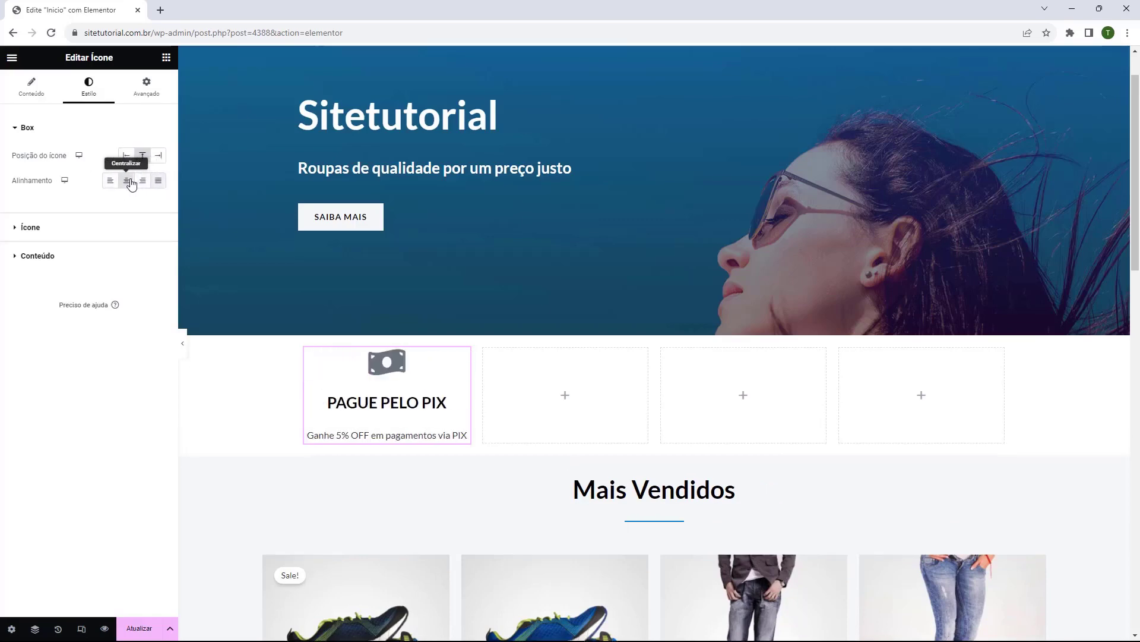
Style the banknote icon with a spacing of 0, black as primary colour and a size of 65 px.
left_click(37, 228)
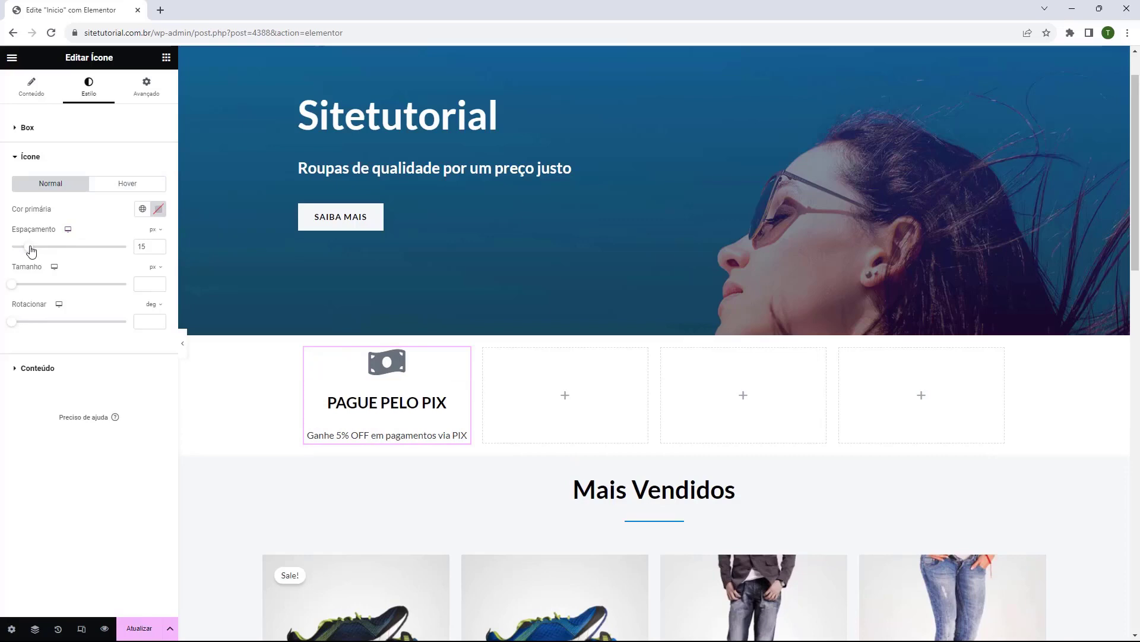
left_click_drag(31, 250, 16, 249)
left_click(158, 211)
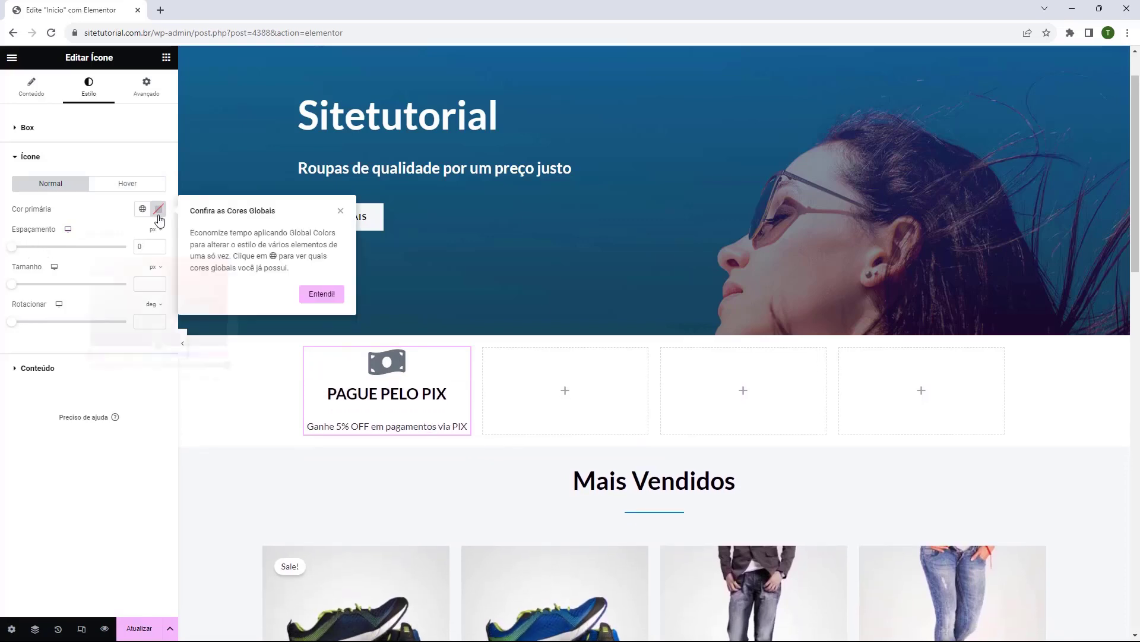
left_click(159, 215)
left_click_drag(164, 281, 228, 255)
left_click_drag(191, 354, 177, 354)
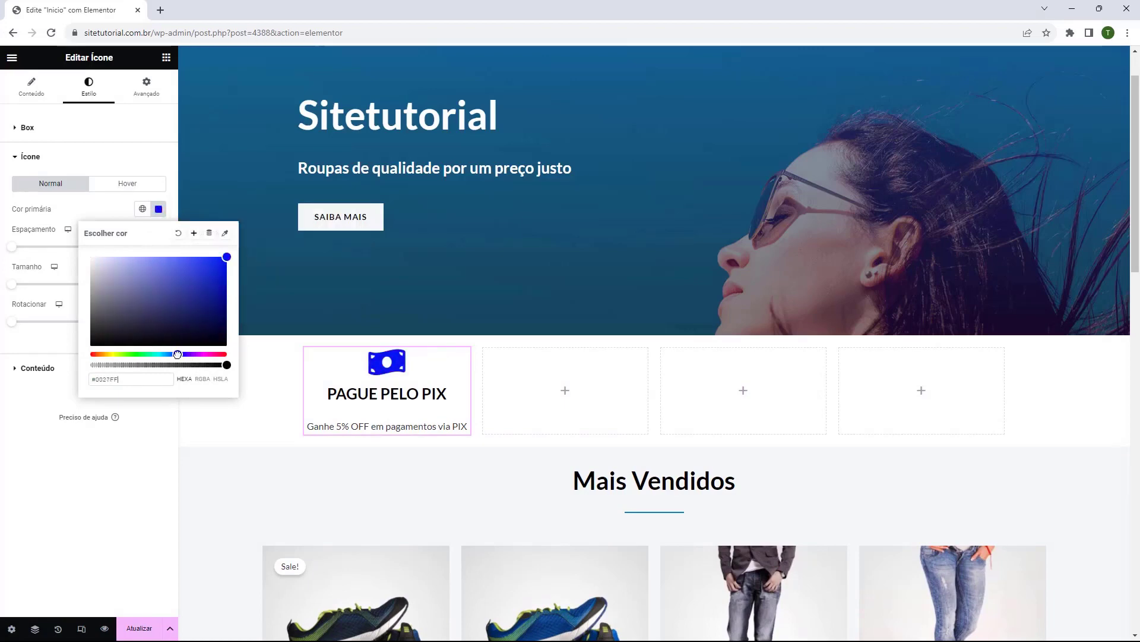
left_click_drag(137, 314, 74, 364)
left_click_drag(12, 285, 22, 328)
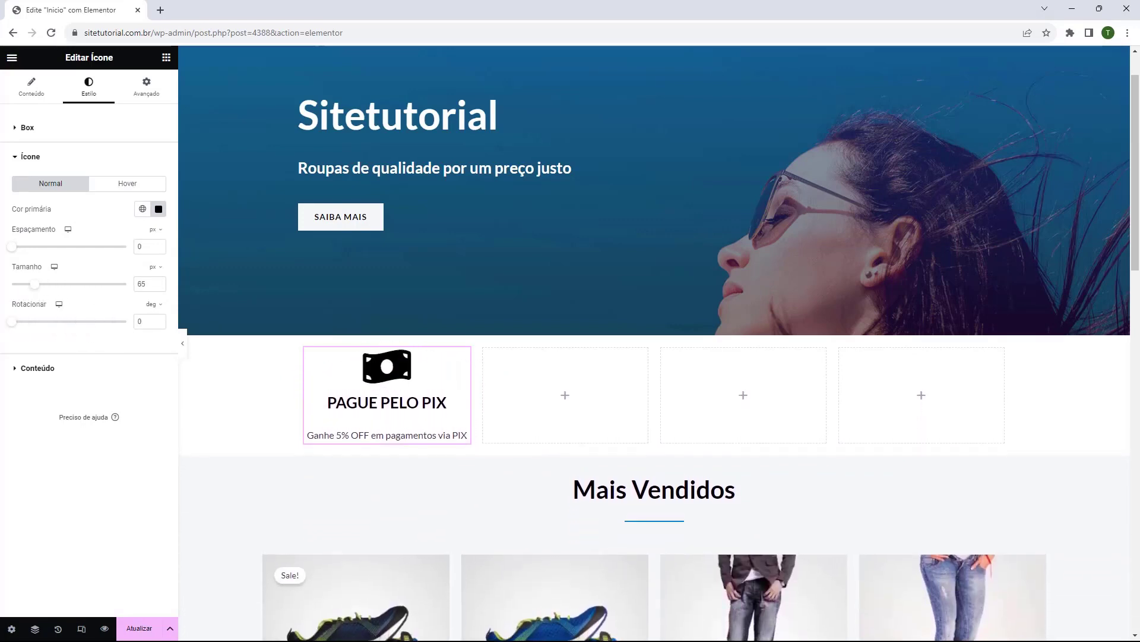
Set the icon box title's spacing to 0 and the banknote icon's size to 54 px.
left_click(38, 368)
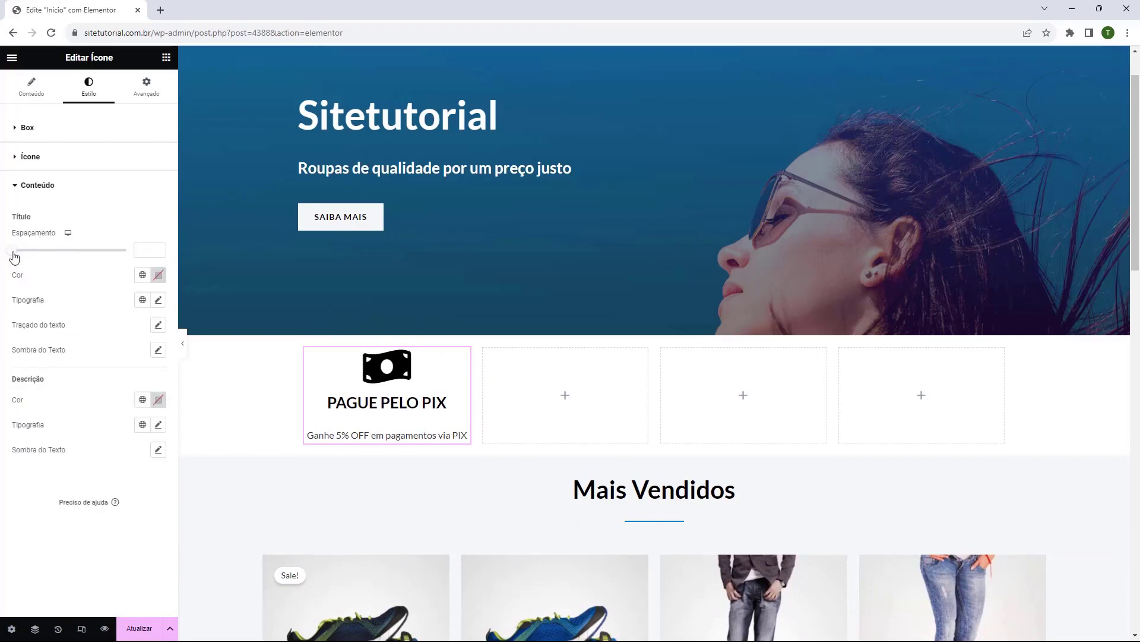
left_click_drag(13, 254, 7, 261)
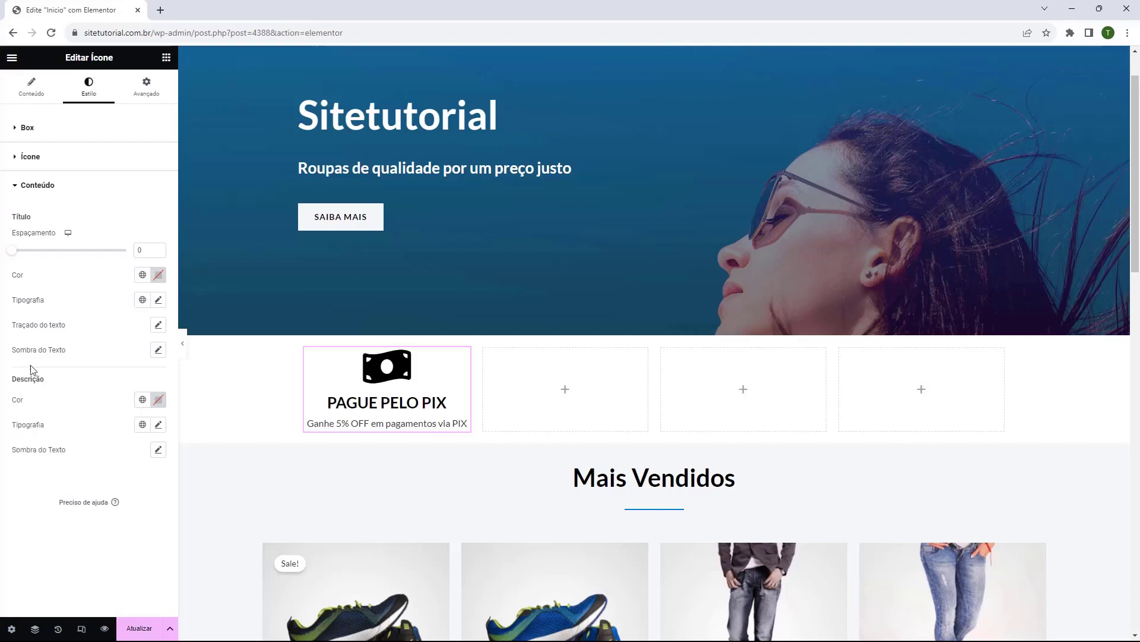
left_click(41, 168)
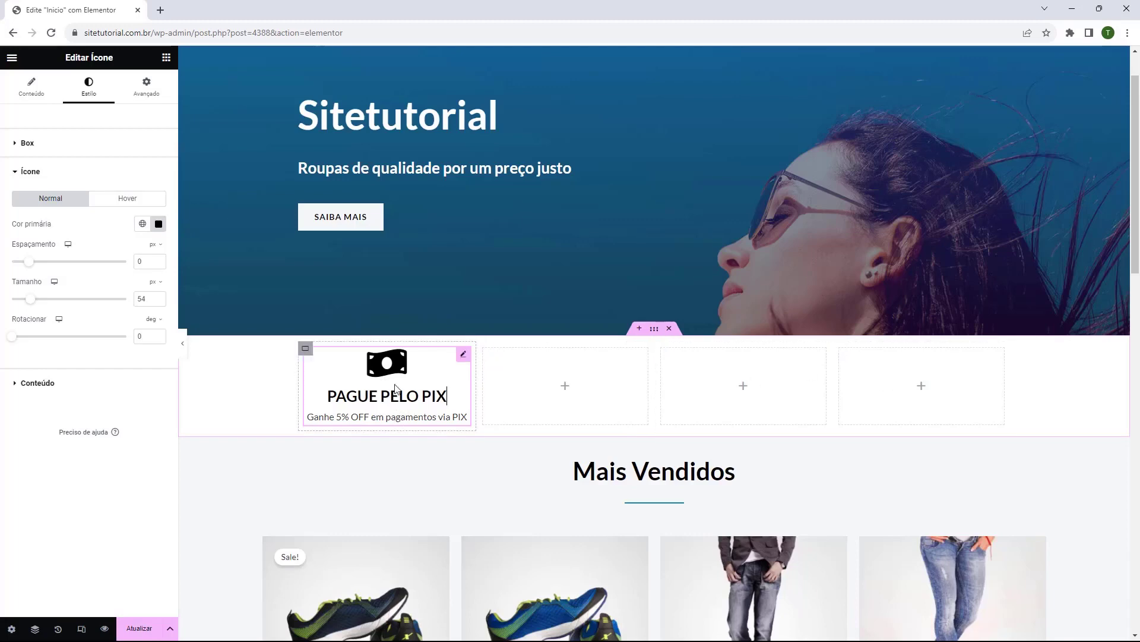
Duplicate the PAGUE PELO PIX icon box and move the copy into the second column.
right_click(463, 362)
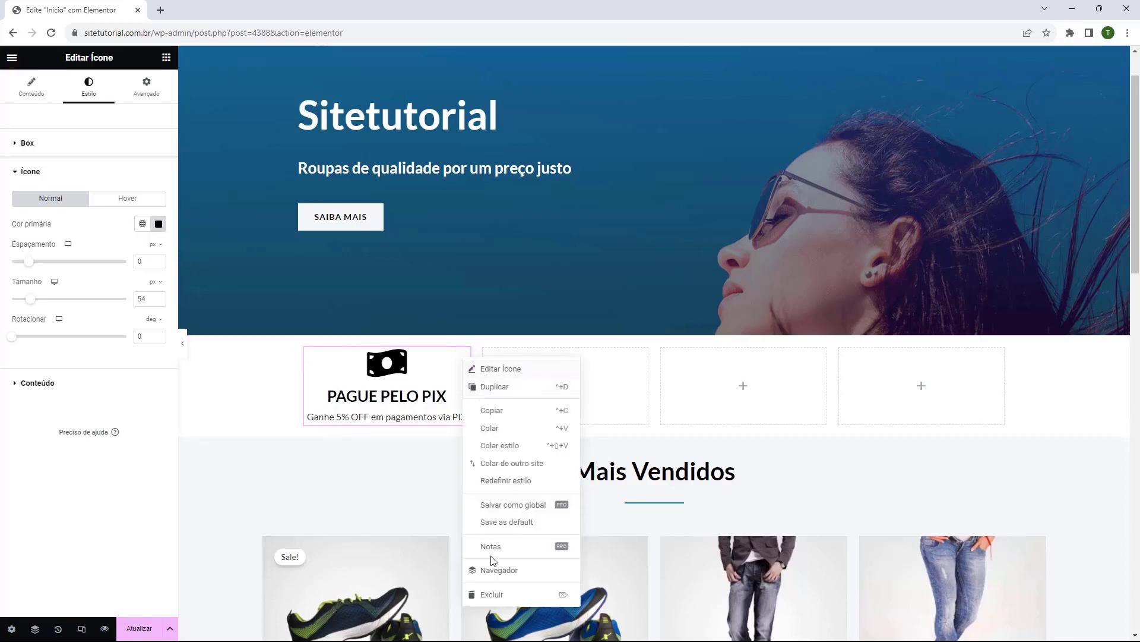
left_click(492, 393)
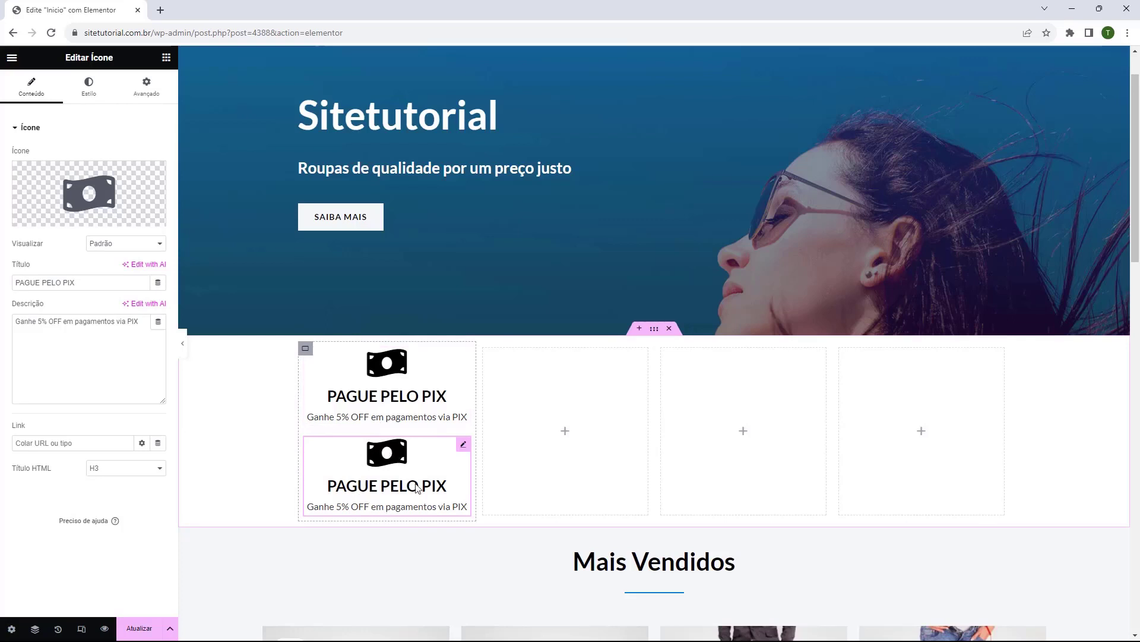
left_click_drag(463, 454, 579, 419)
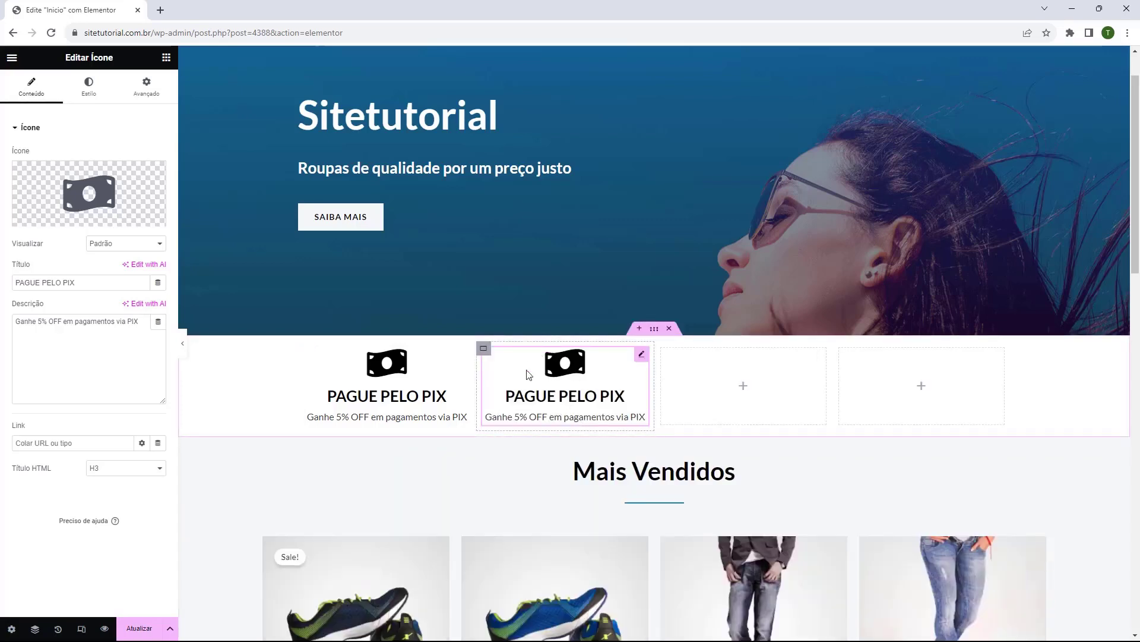
Give the second column's icon box the solid credit card icon, the title "PARCELAMENTO" and the description "Pague em até 12x sem Juros".
left_click(91, 198)
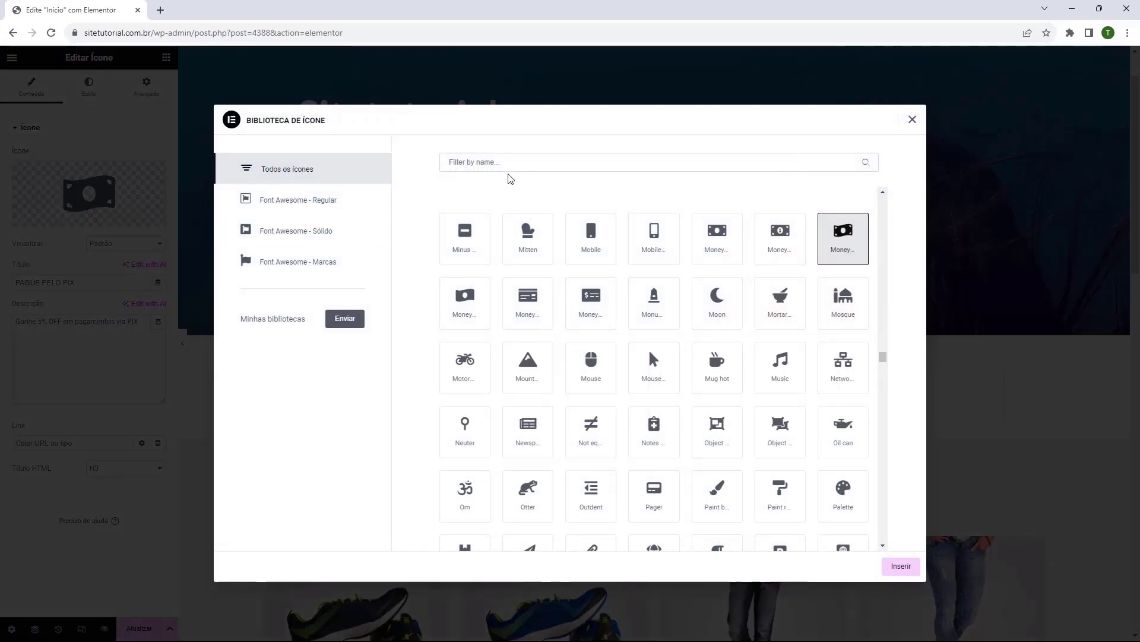
left_click(516, 163)
type("cas")
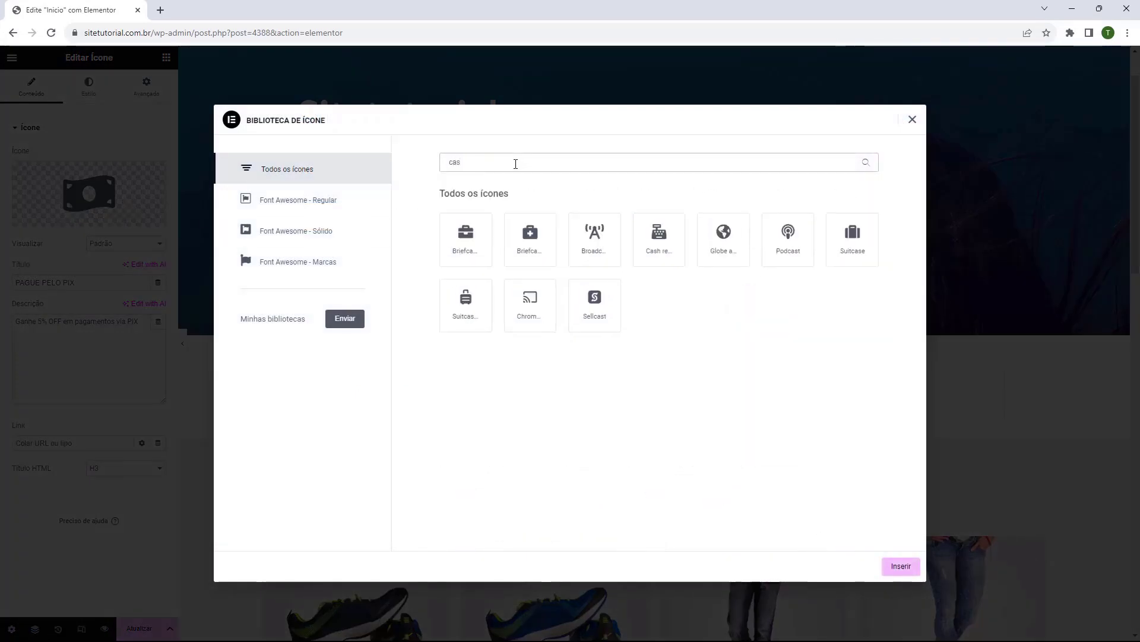
key("BackSpace")
type("rd")
left_click(730, 246)
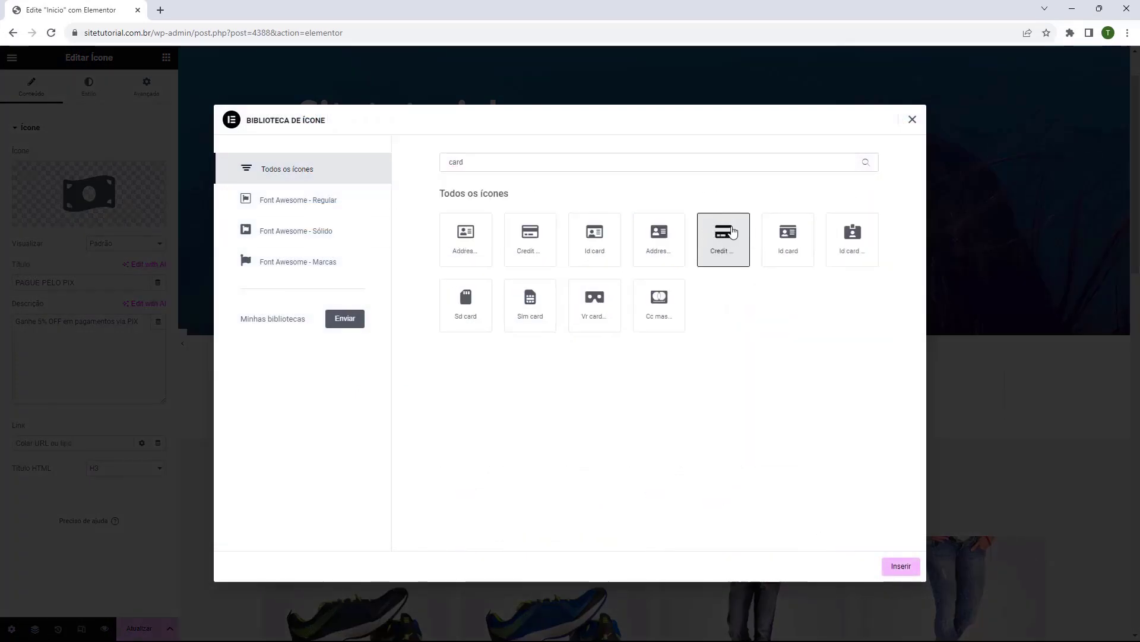
left_click(900, 566)
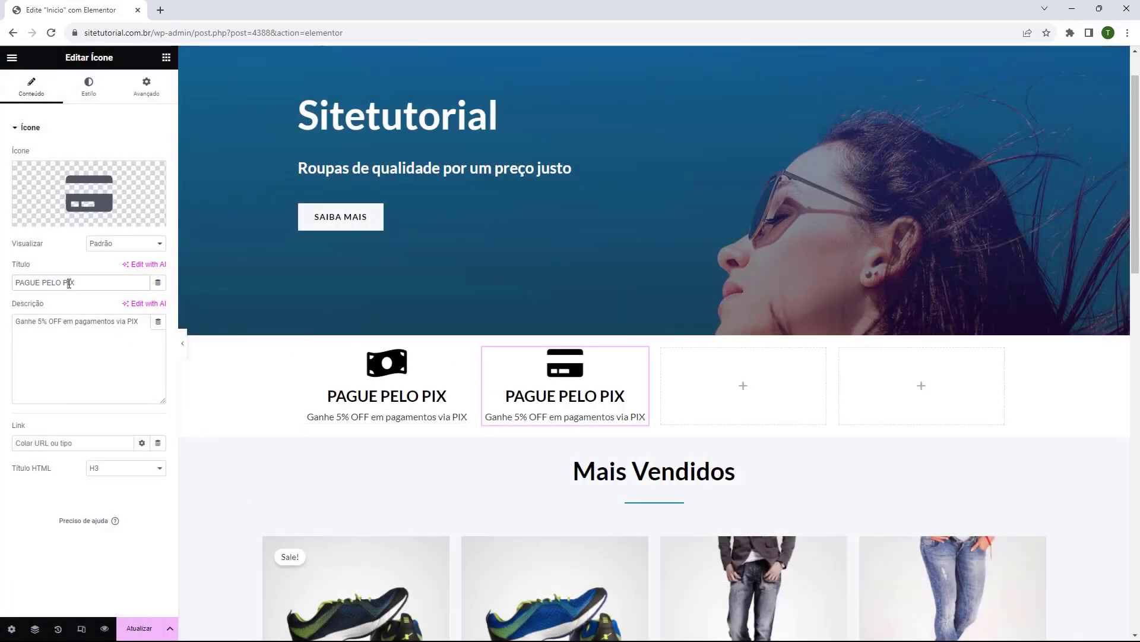
triple_click(69, 282)
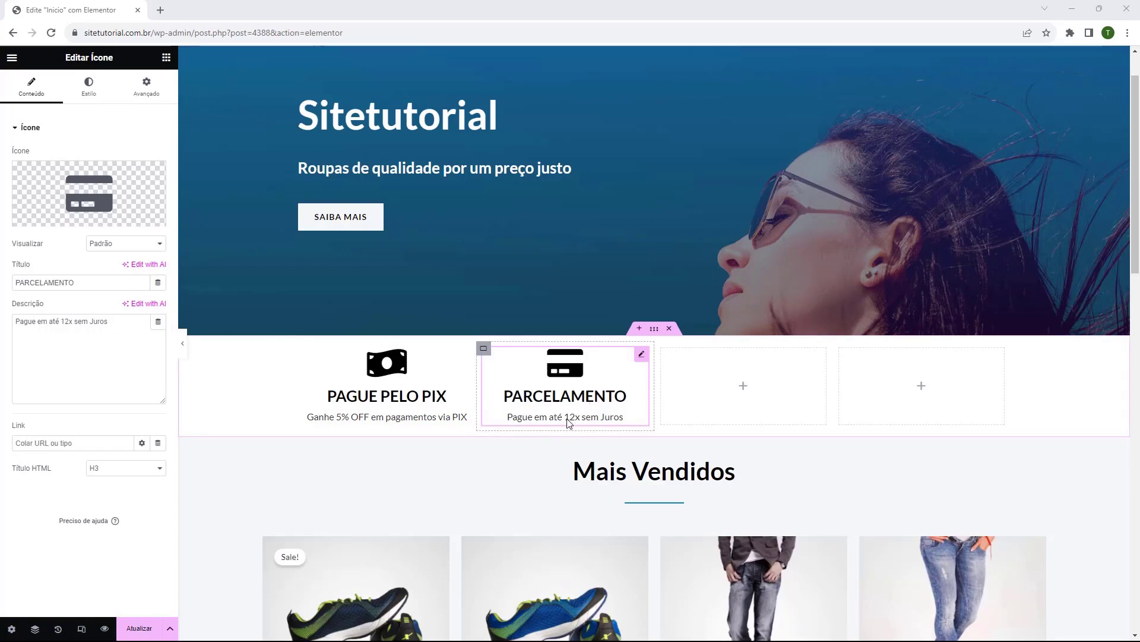
Duplicate the PARCELAMENTO icon box and move the copy into the third column.
right_click(641, 370)
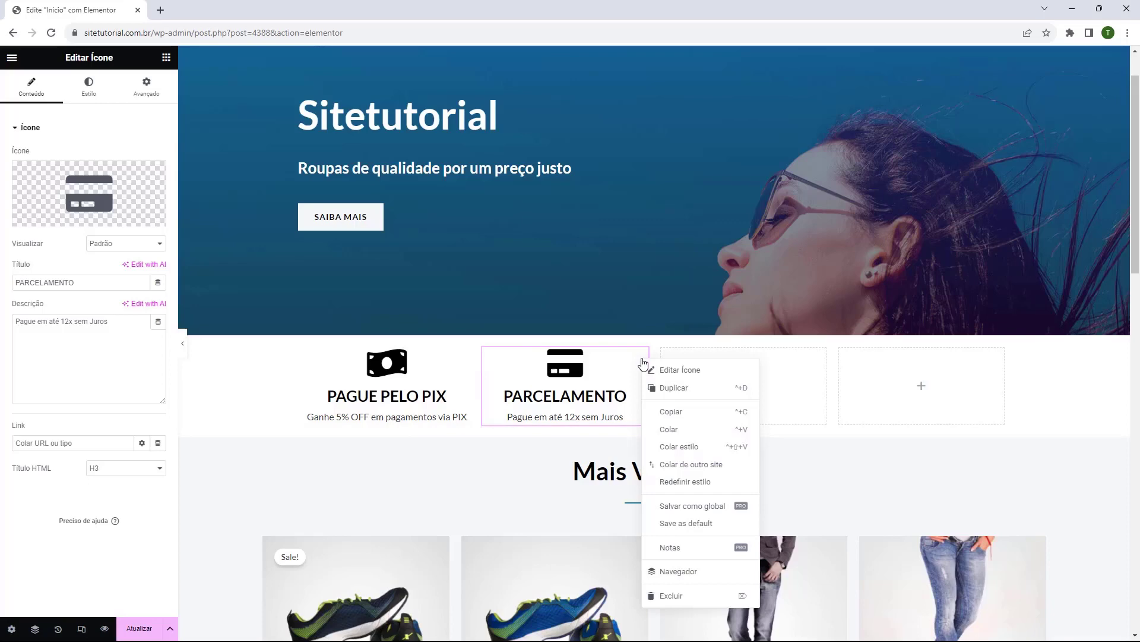
left_click(662, 391)
left_click_drag(643, 446, 747, 404)
Give the third column's icon box the shopping cart with arrow icon, the title "TROCA GRÁTIS" and the description "Troca em até 30 dias".
left_click(82, 199)
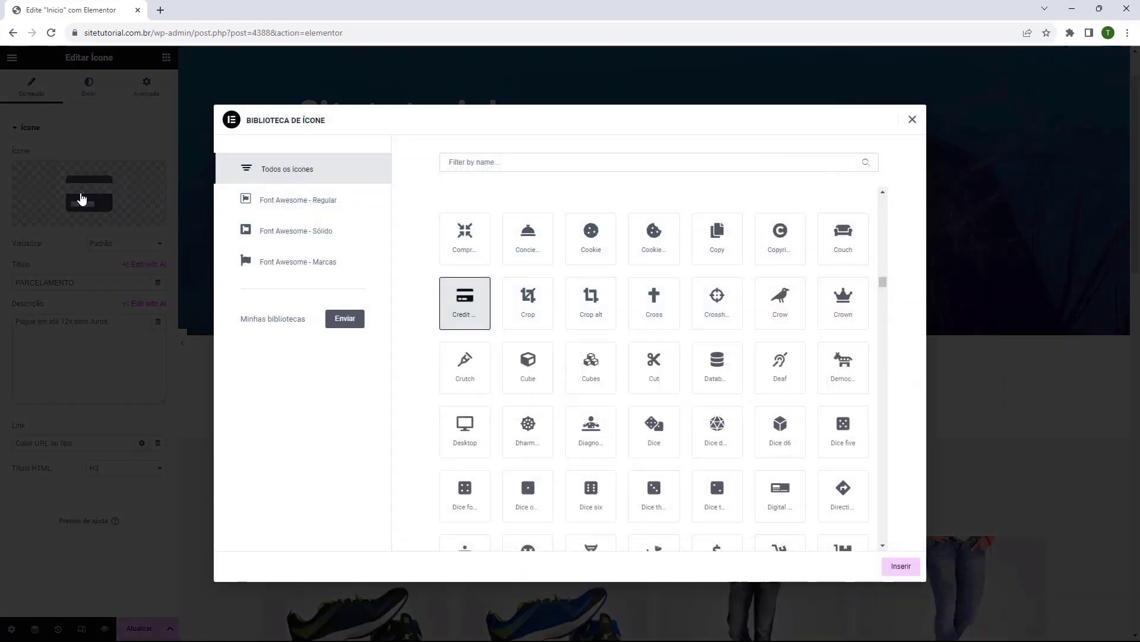
type("arrow")
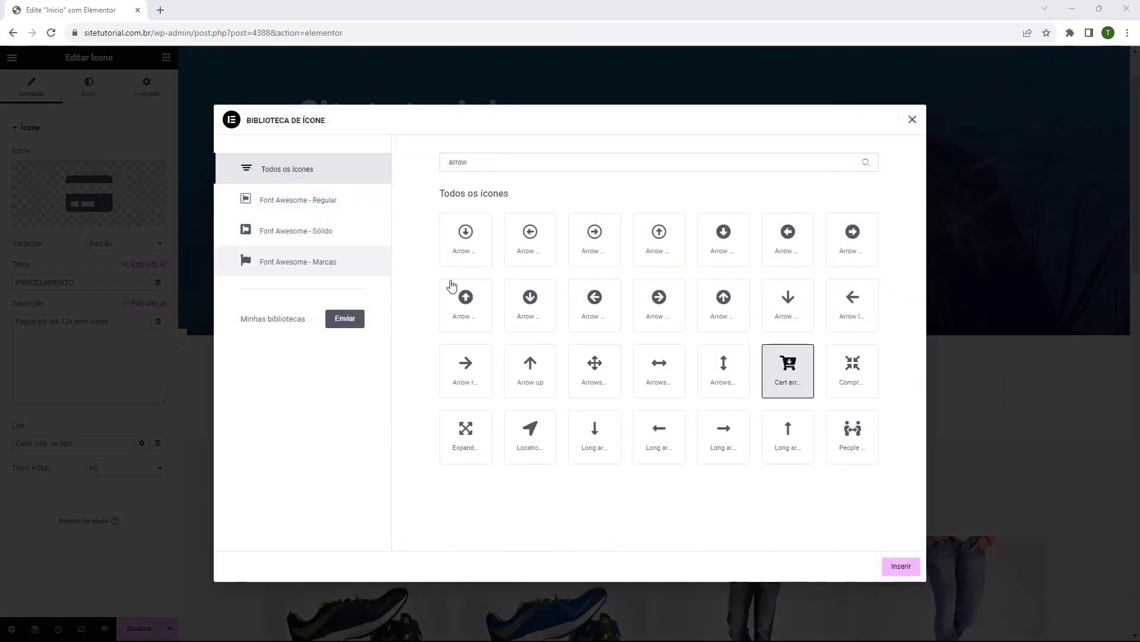
left_click(895, 567)
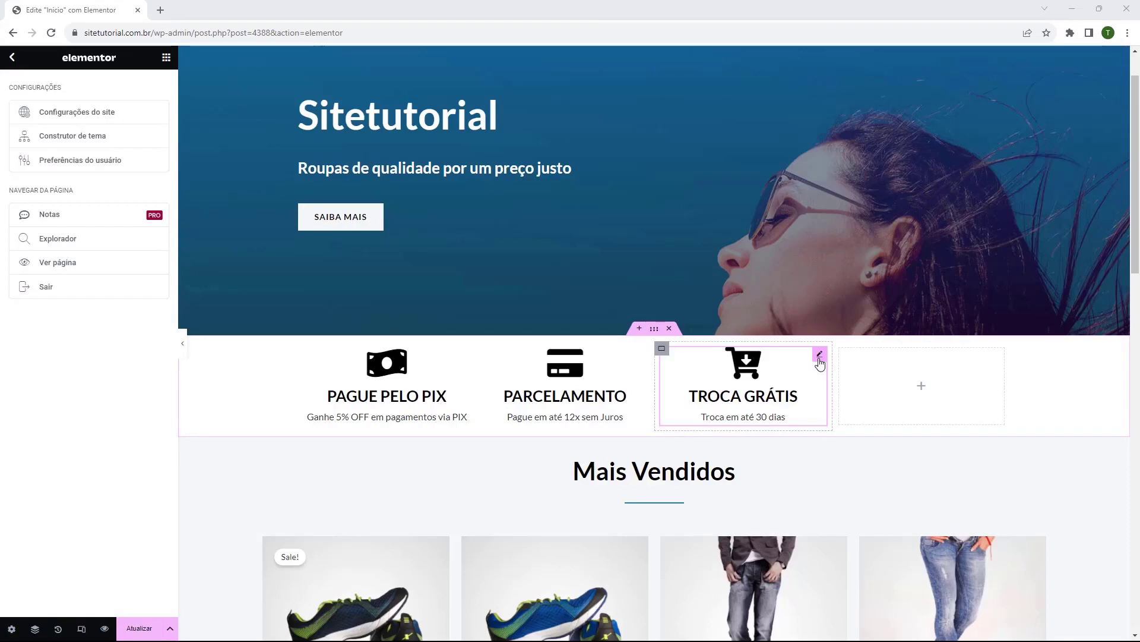
Duplicate the TROCA GRÁTIS icon box into the fourth column, giving the copy the Dolly icon, title "FRETE GRÁTIS" and description "Frete grátis para todo o Brasil".
right_click(820, 362)
left_click(830, 401)
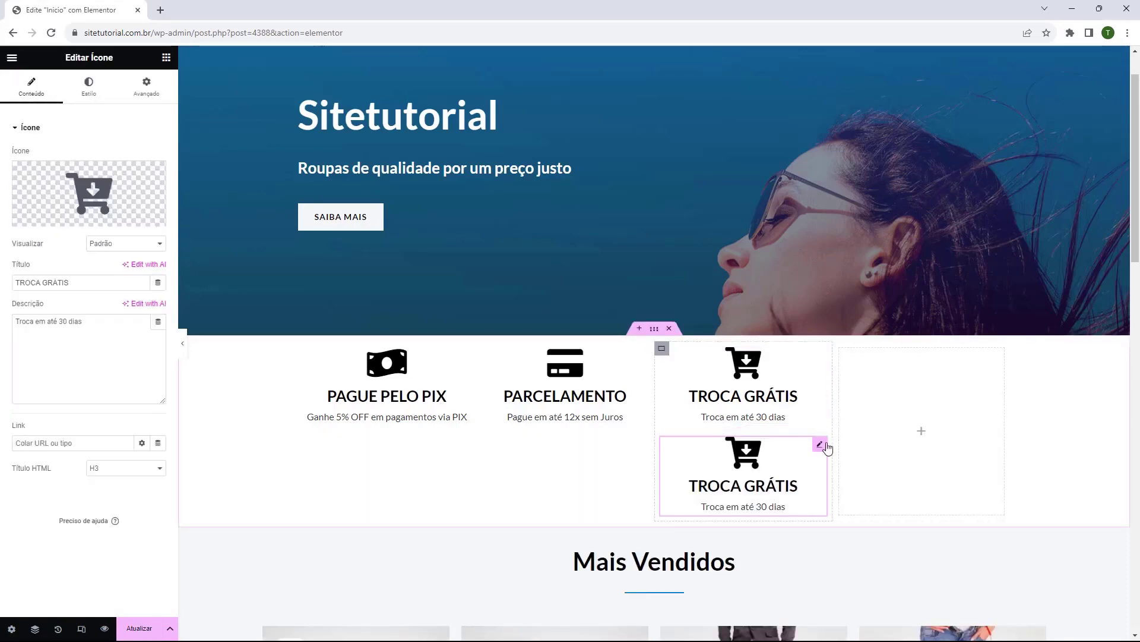
left_click_drag(827, 449, 932, 399)
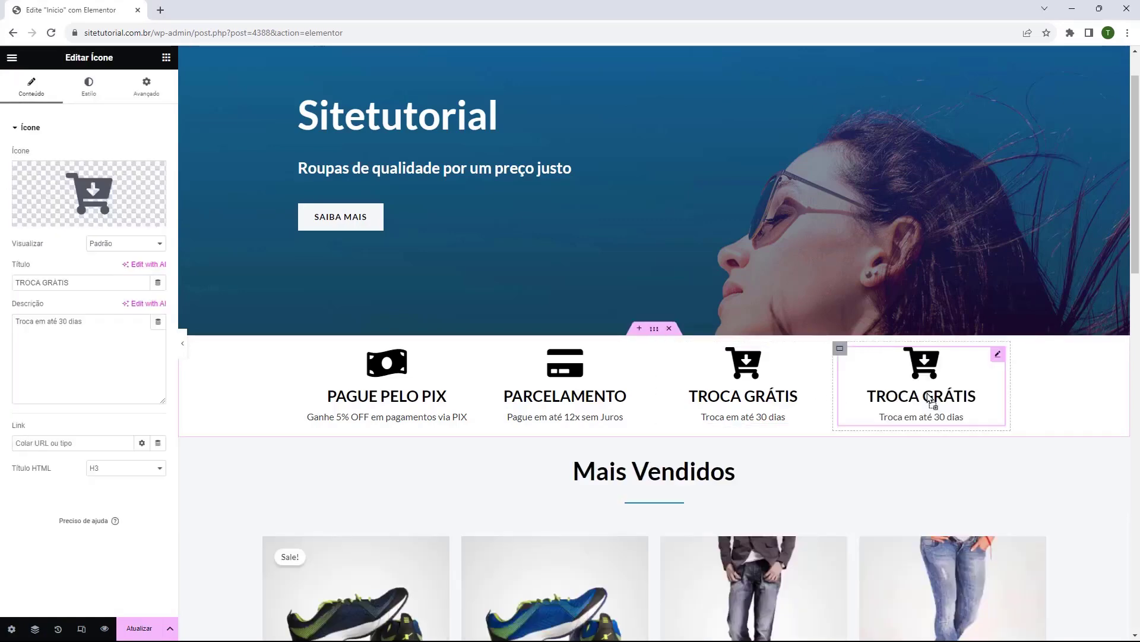
left_click(99, 196)
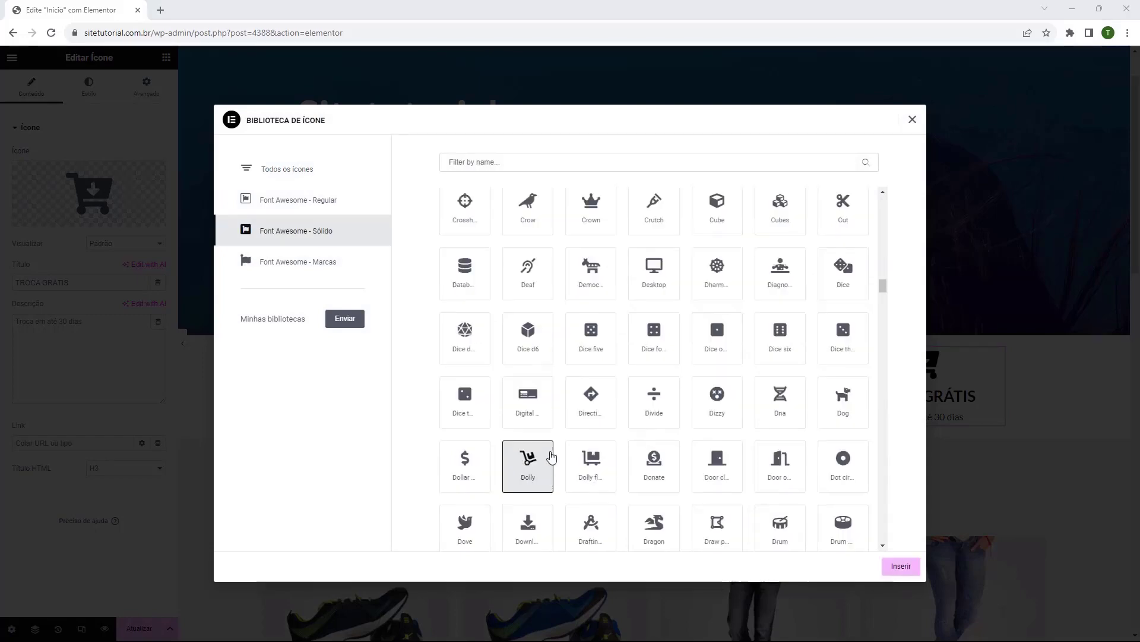
left_click(889, 562)
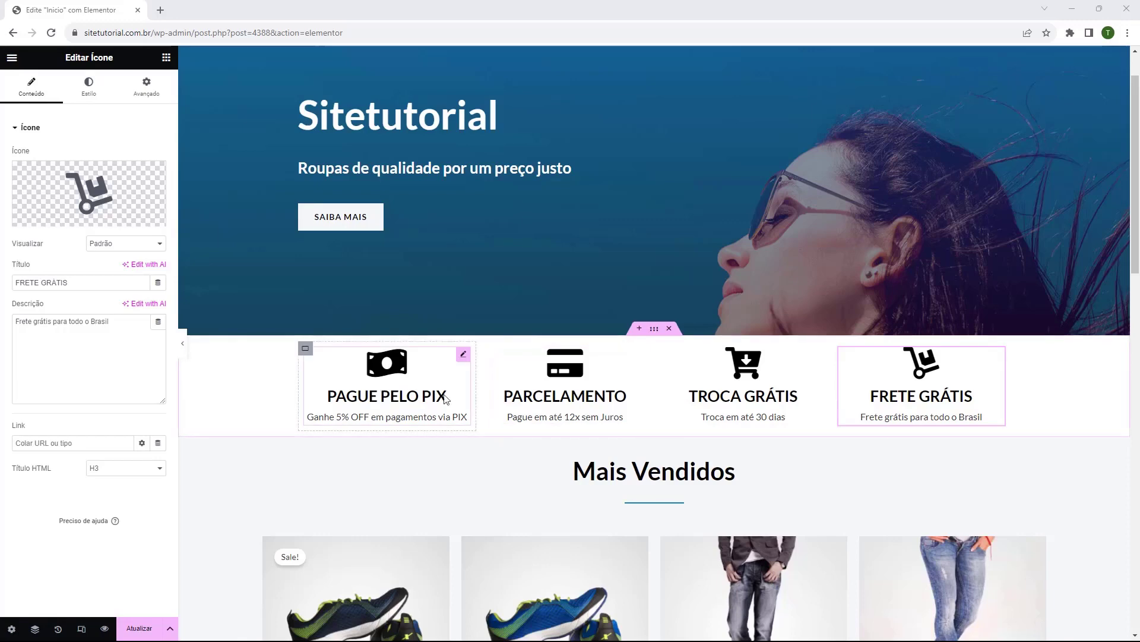
Review the four benefit icon boxes, the Mais Vendidos products and the category banners further down the page.
left_click(417, 397)
left_click(554, 397)
left_click(736, 398)
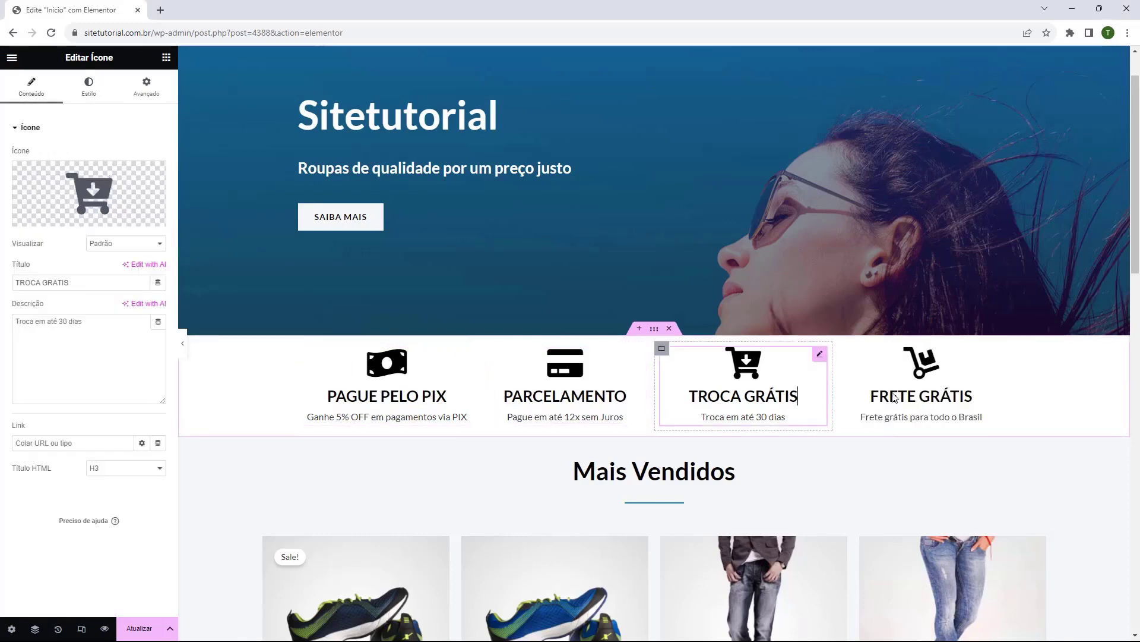
left_click(895, 397)
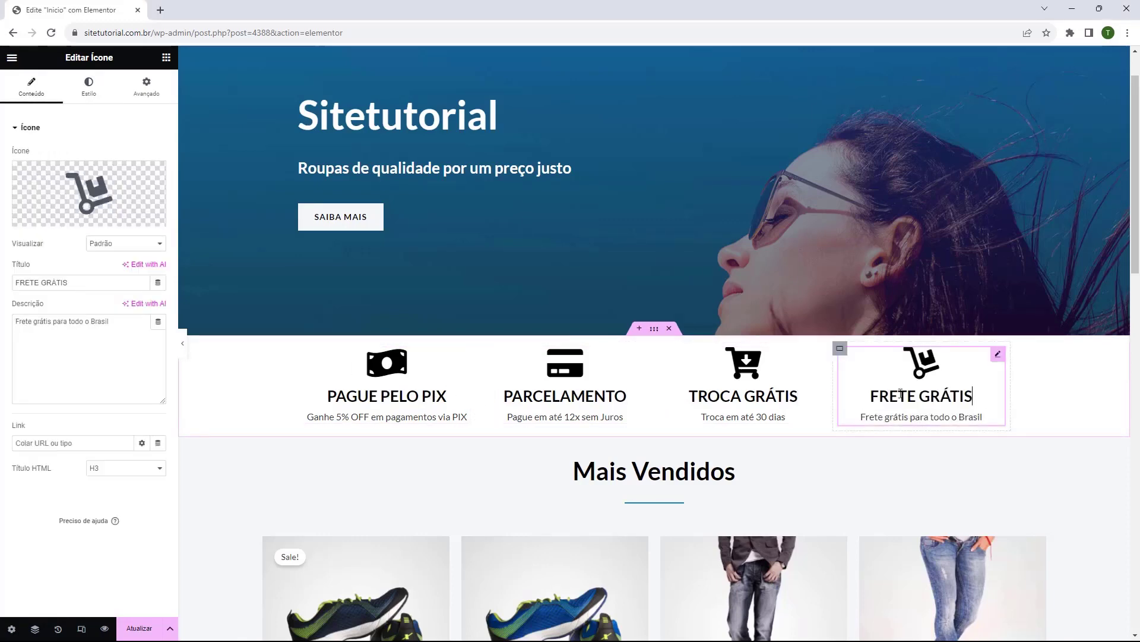
scroll(642, 419, "down", 5)
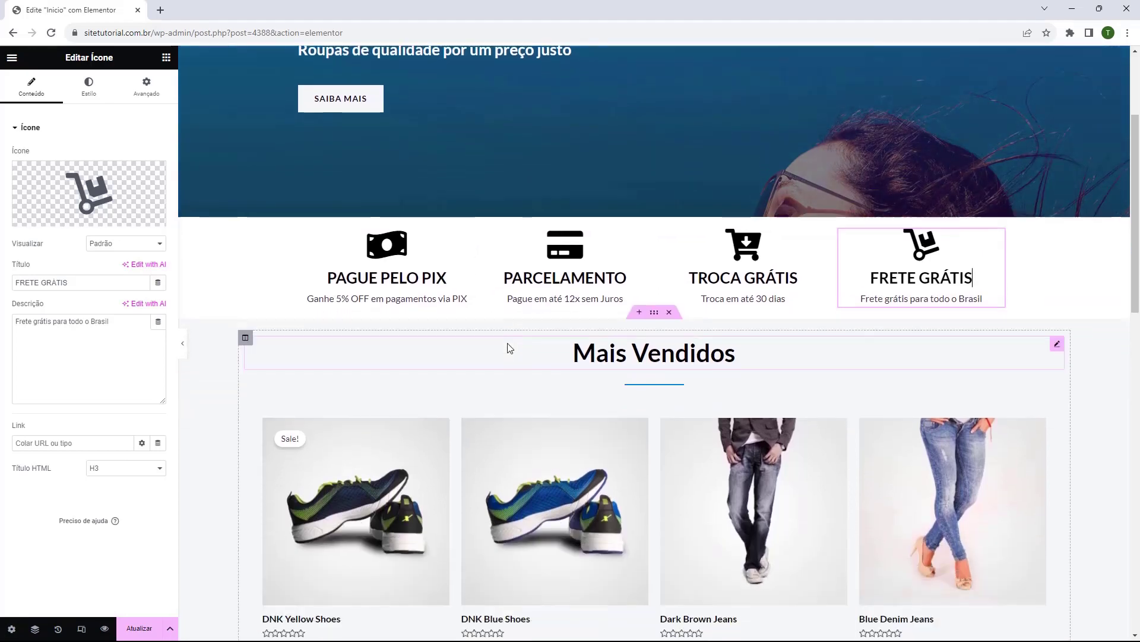
scroll(533, 245, "down", 7)
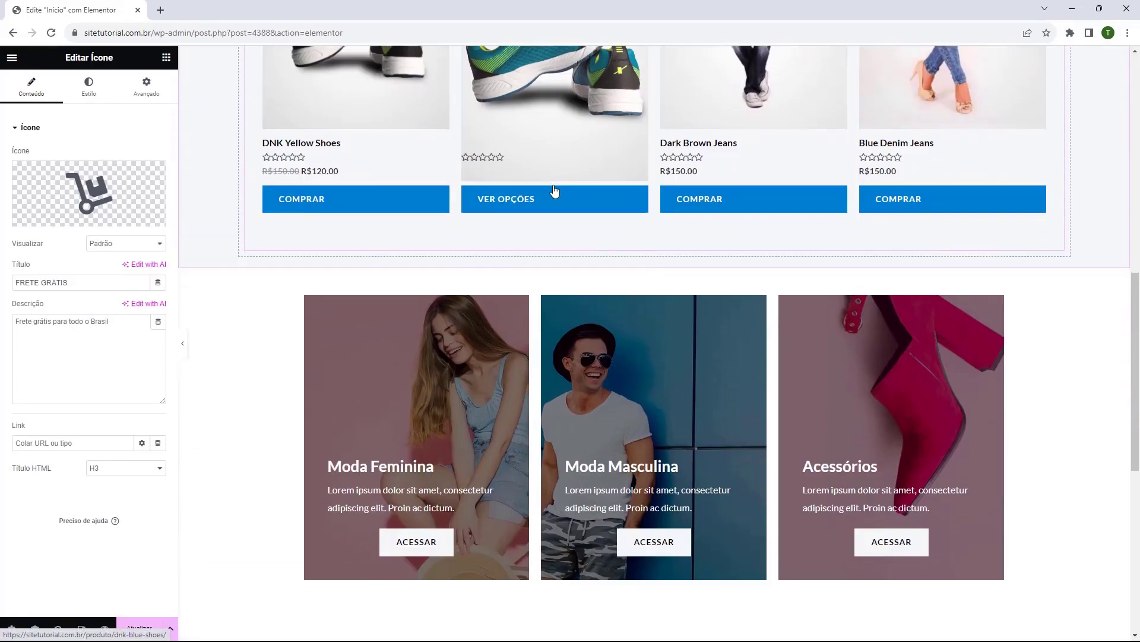
scroll(427, 258, "down", 1)
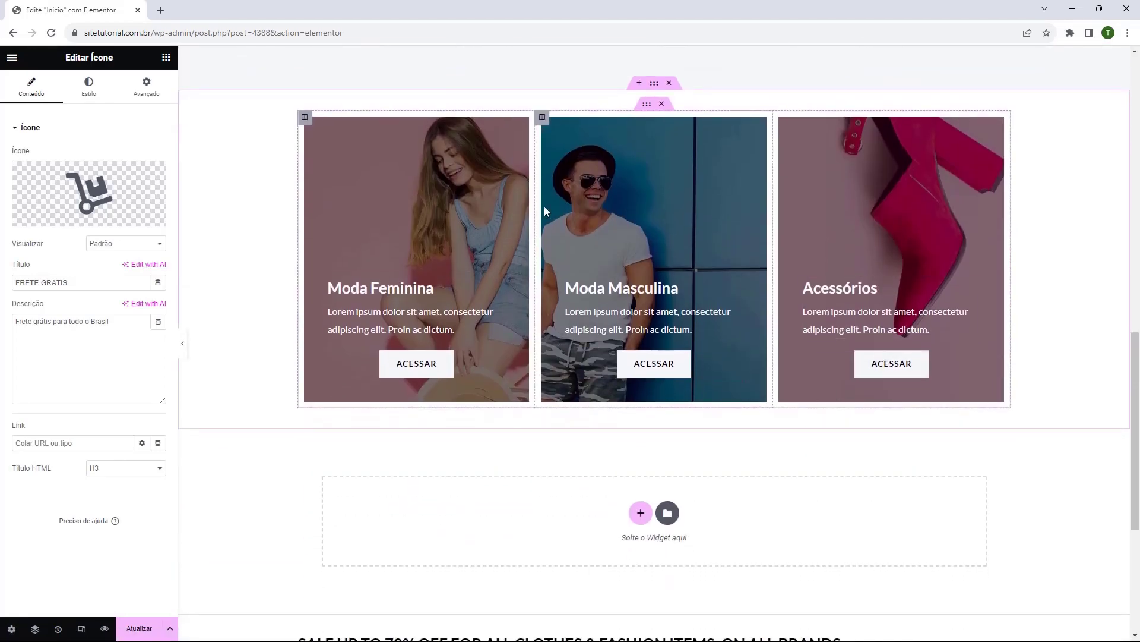
scroll(696, 284, "up", 4)
scroll(662, 355, "up", 9)
scroll(594, 350, "down", 10)
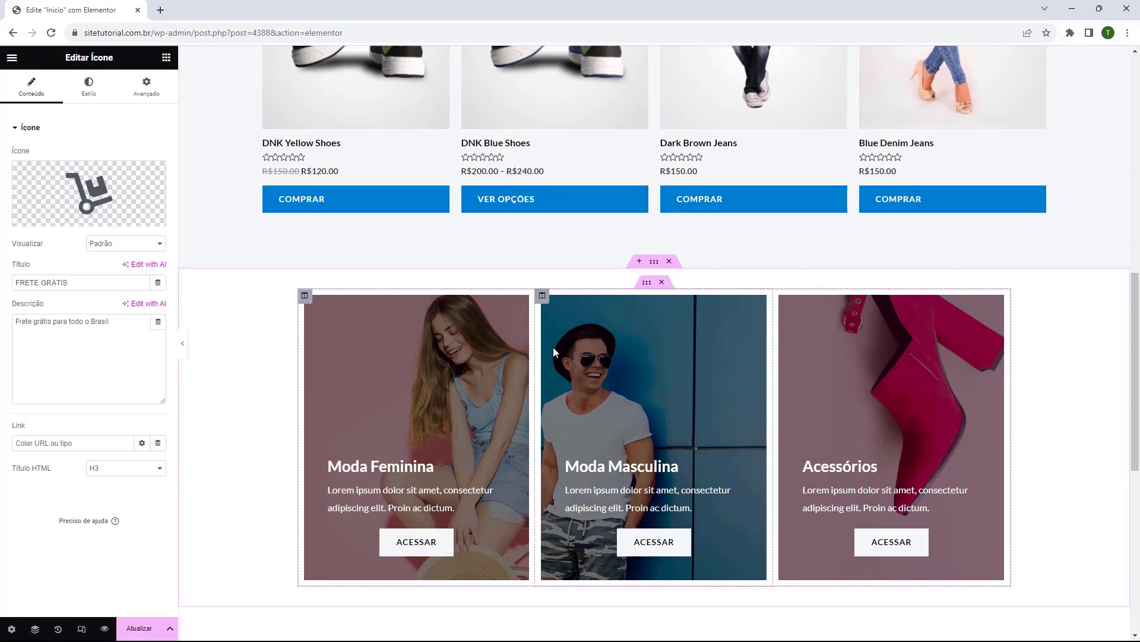
scroll(553, 347, "up", 4)
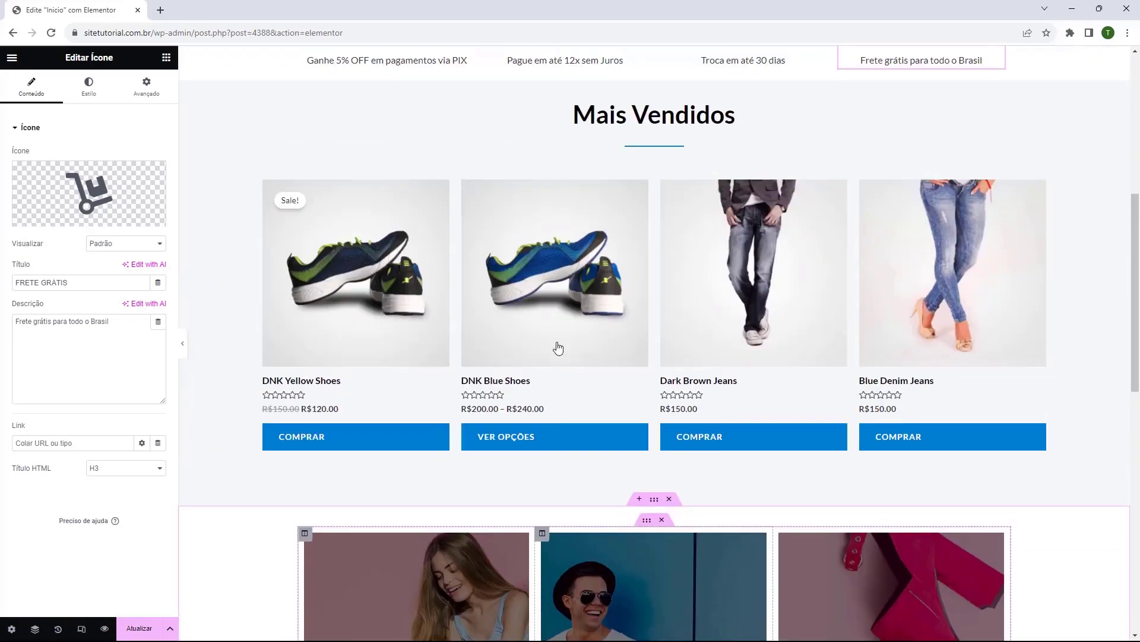
Add a single-column container below the category banners and place a heading widget with a button widget beneath it.
scroll(641, 356, "down", 1)
scroll(642, 356, "down", 5)
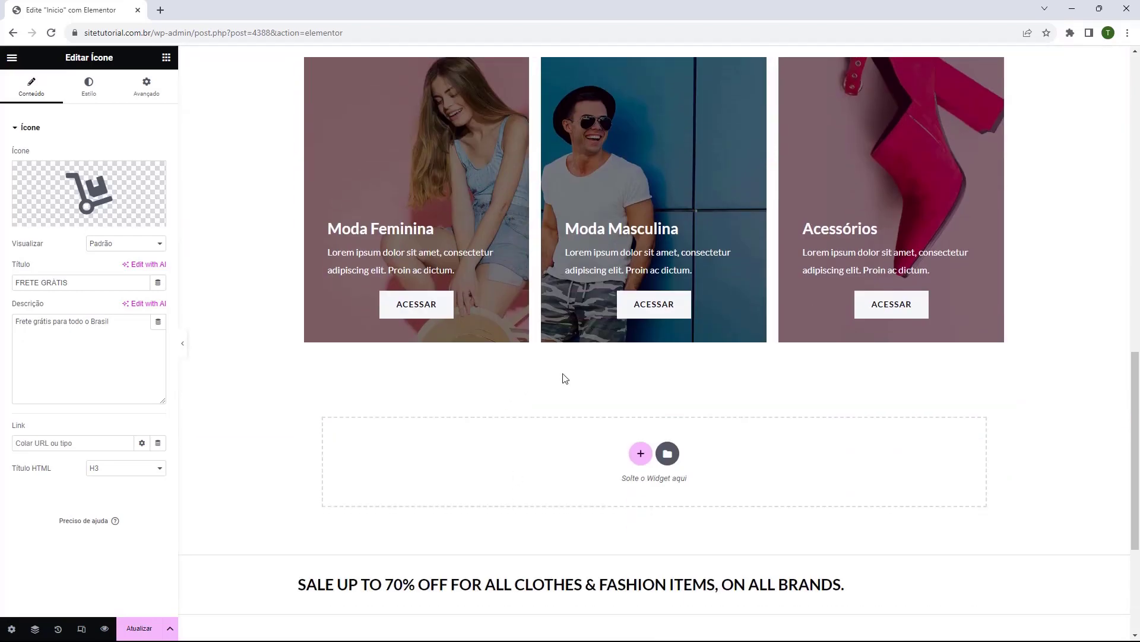
scroll(571, 367, "down", 1)
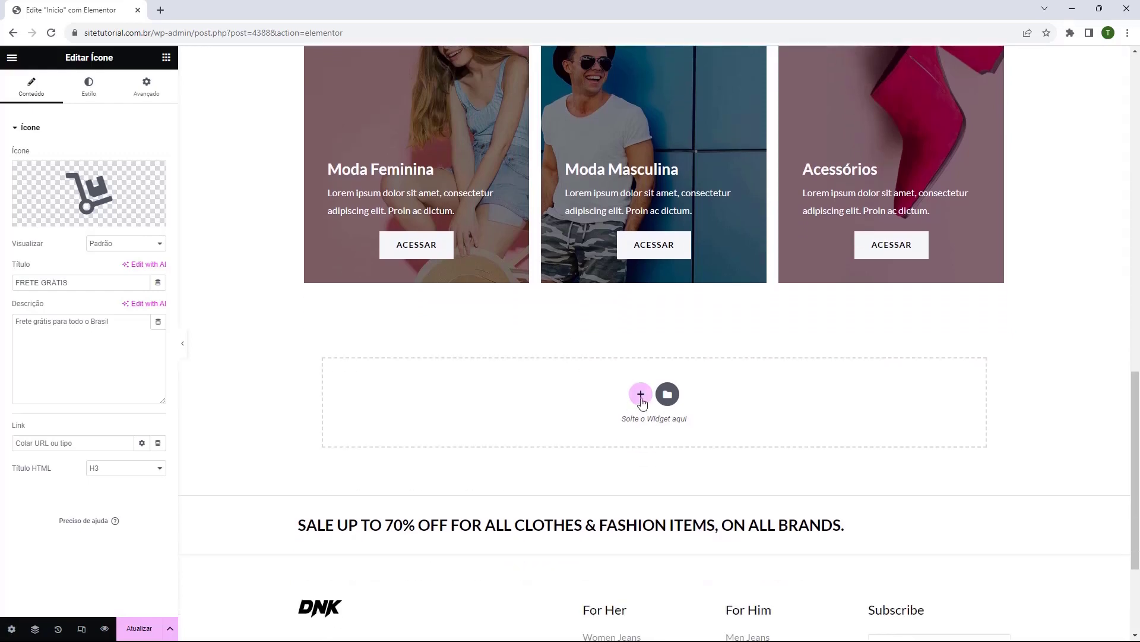
left_click(641, 395)
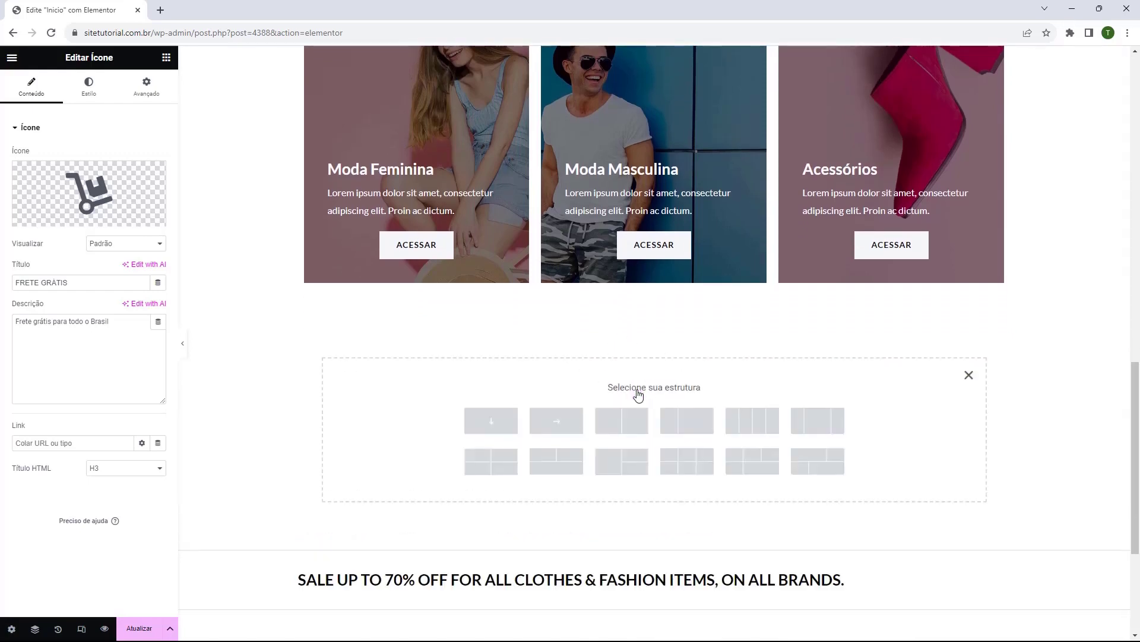
left_click(490, 421)
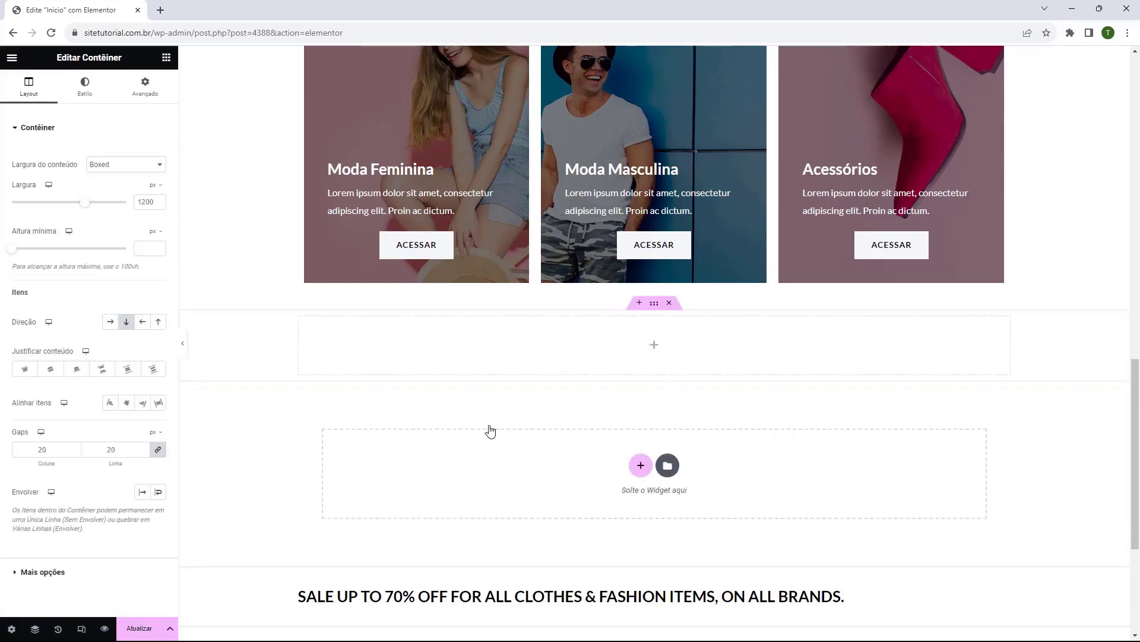
left_click(166, 57)
left_click_drag(49, 270, 661, 356)
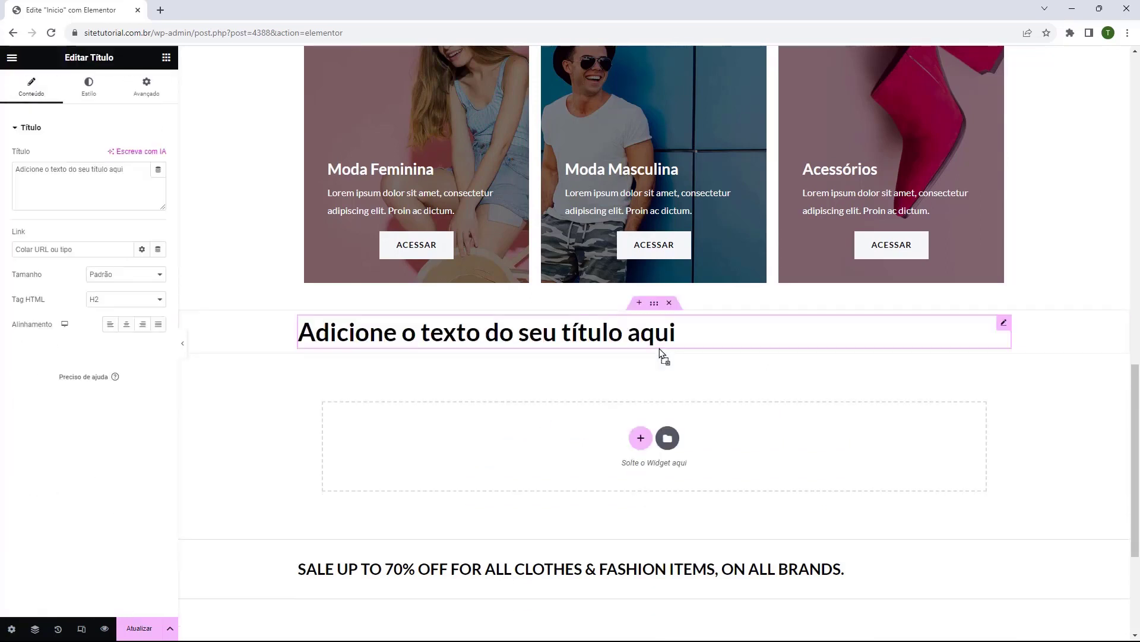
left_click(167, 57)
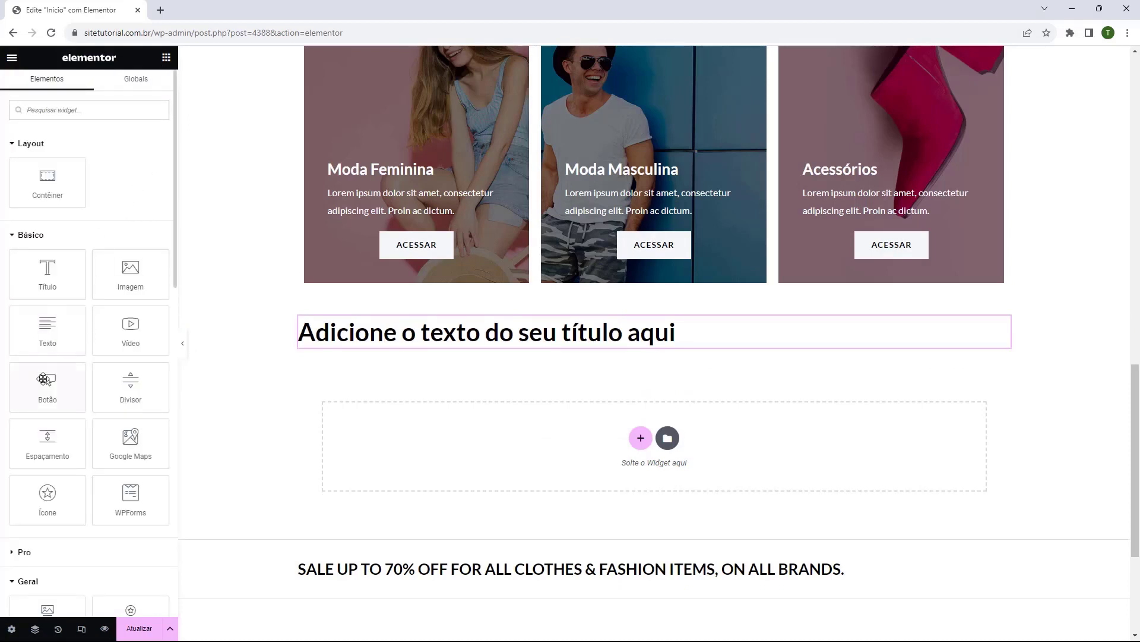
left_click_drag(48, 383, 638, 344)
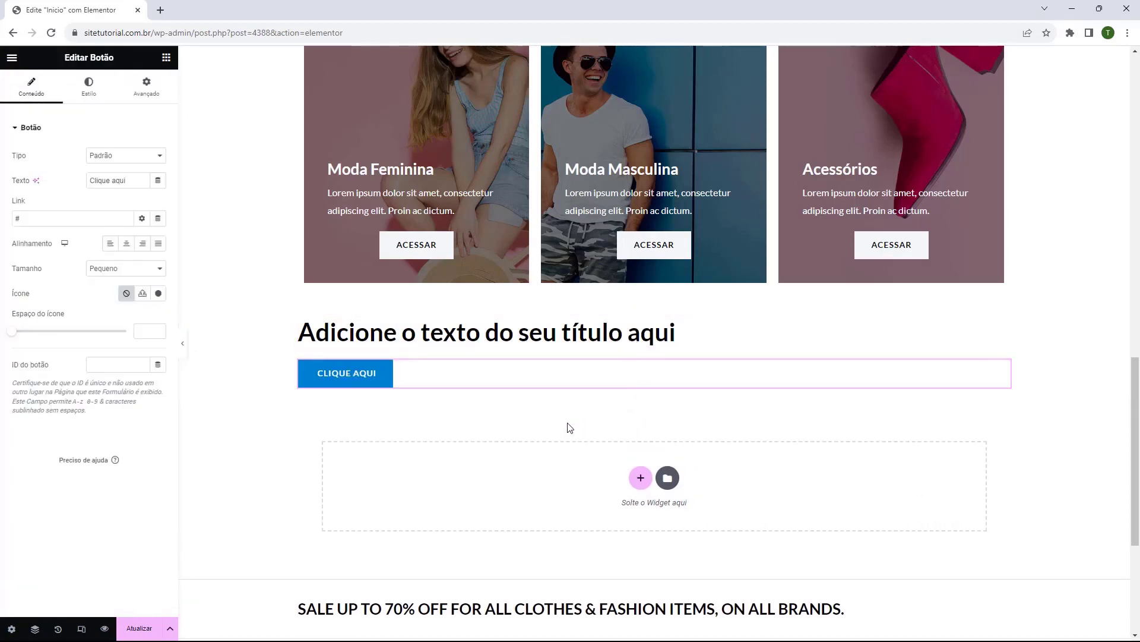
Set the new heading's text to "Siga-nós nas Redes Sociais" and centre it.
left_click(636, 341)
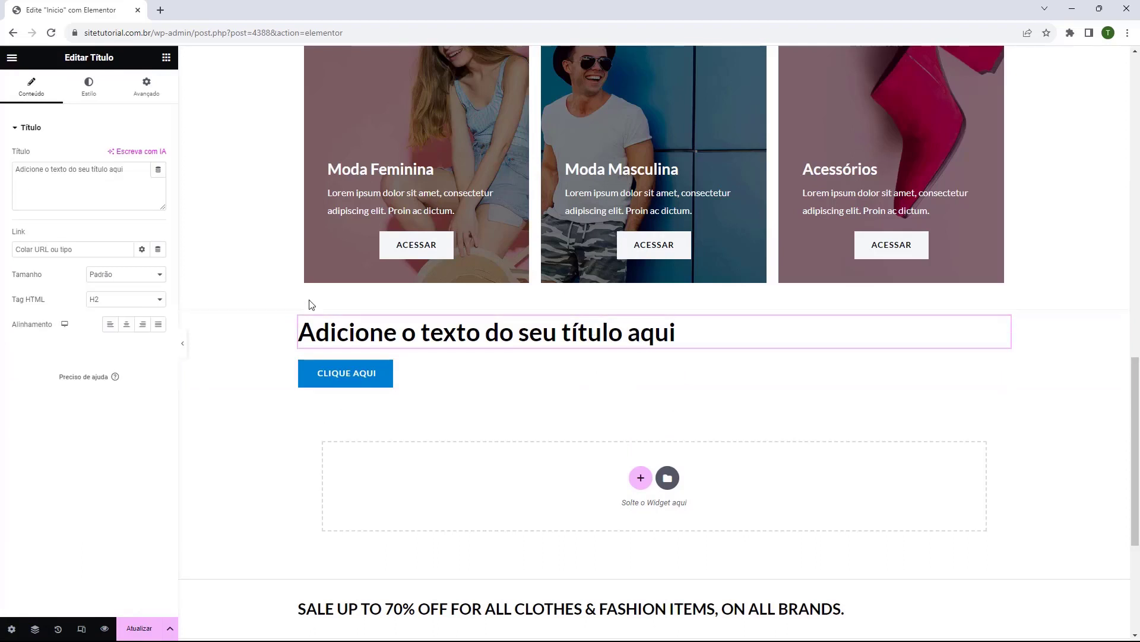
triple_click(89, 179)
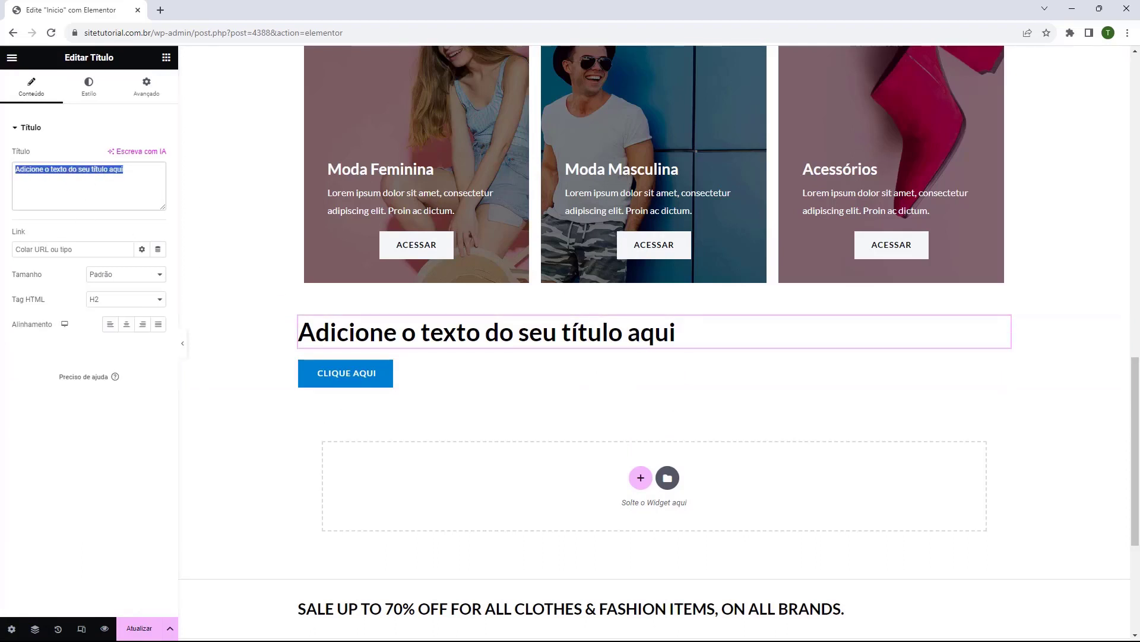
type("Siga-nós nas Redes Sociais")
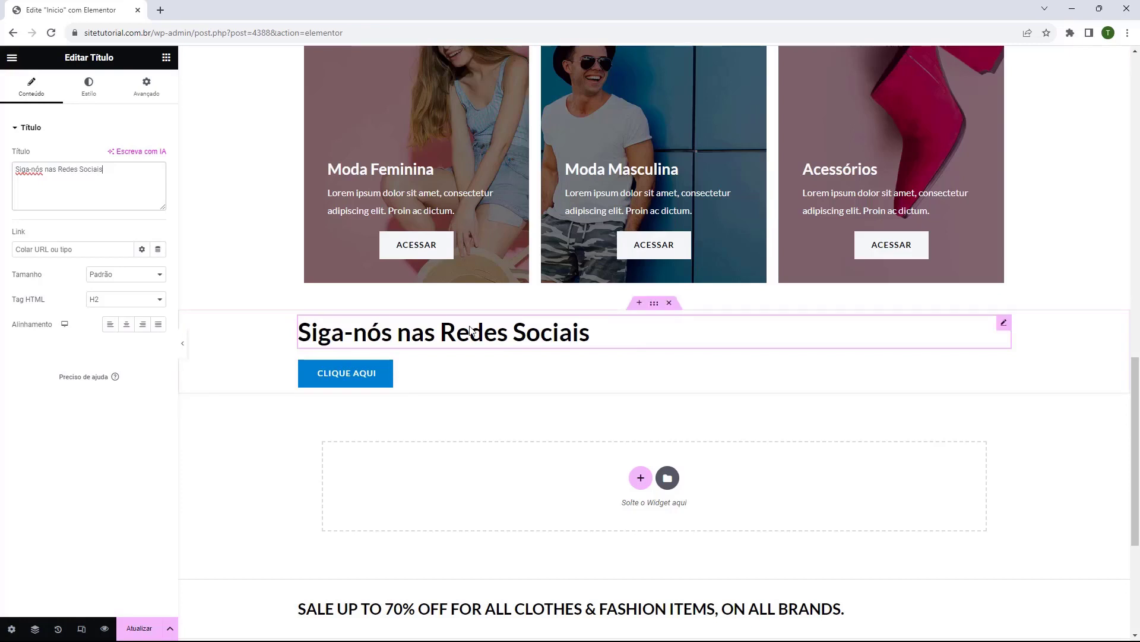
left_click(127, 325)
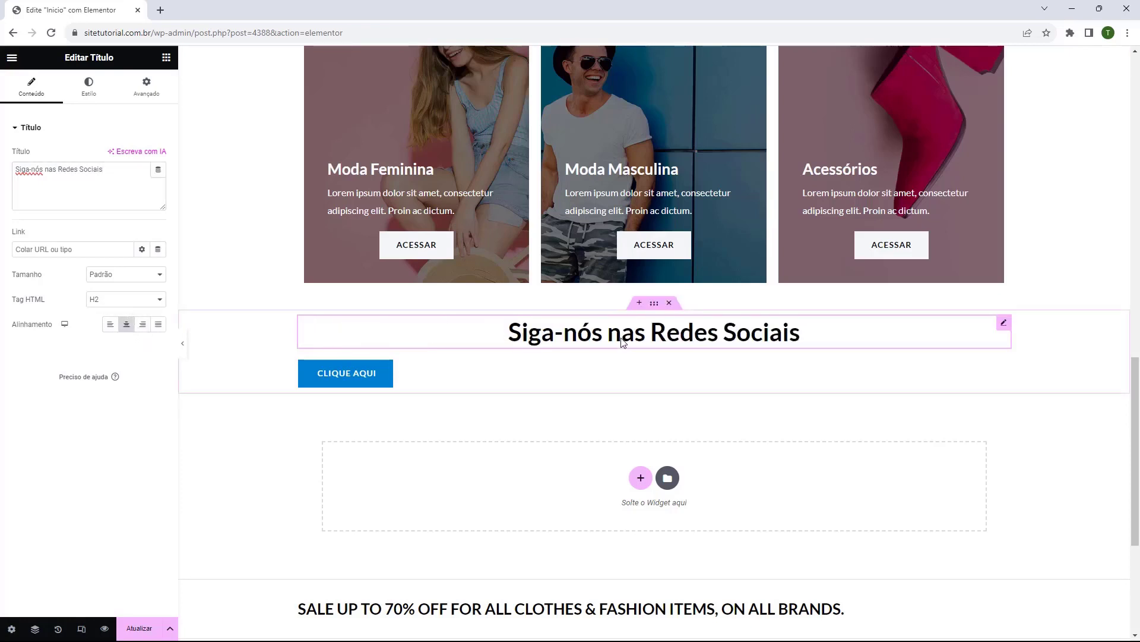
Set the text color of the social media heading to white, #FFFFFF.
left_click(88, 86)
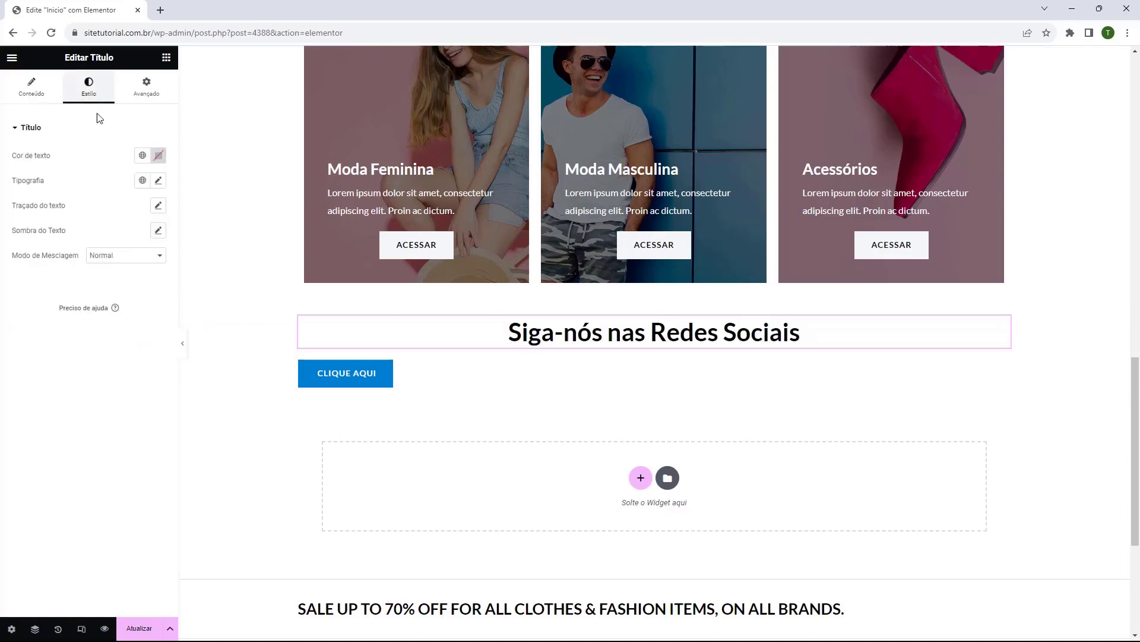
left_click(158, 155)
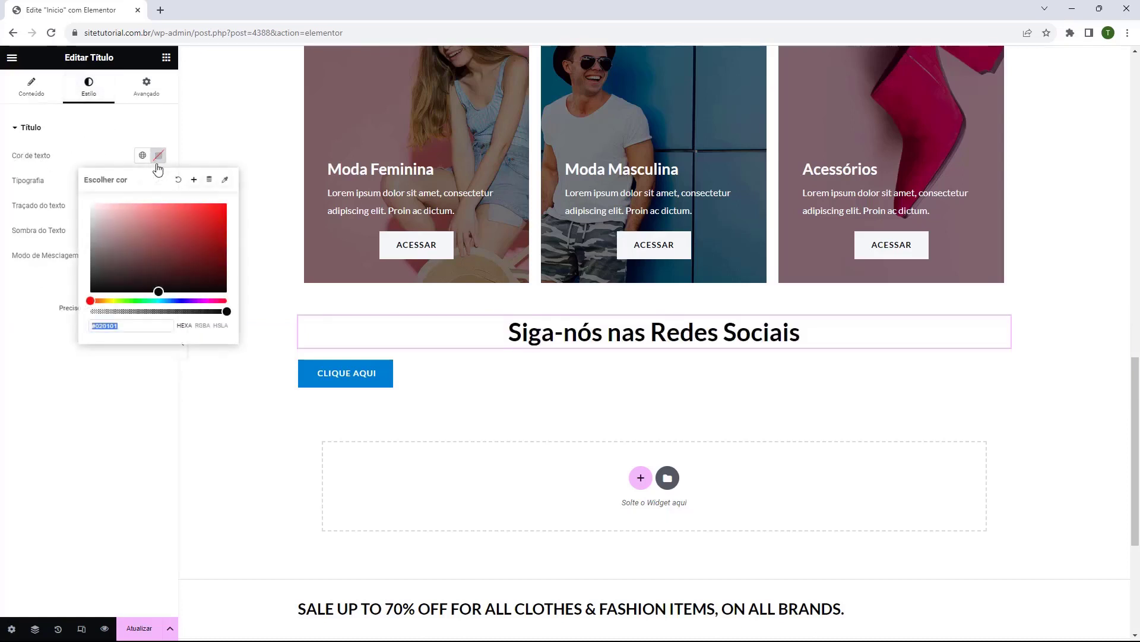
left_click(102, 208)
left_click_drag(101, 208, 86, 203)
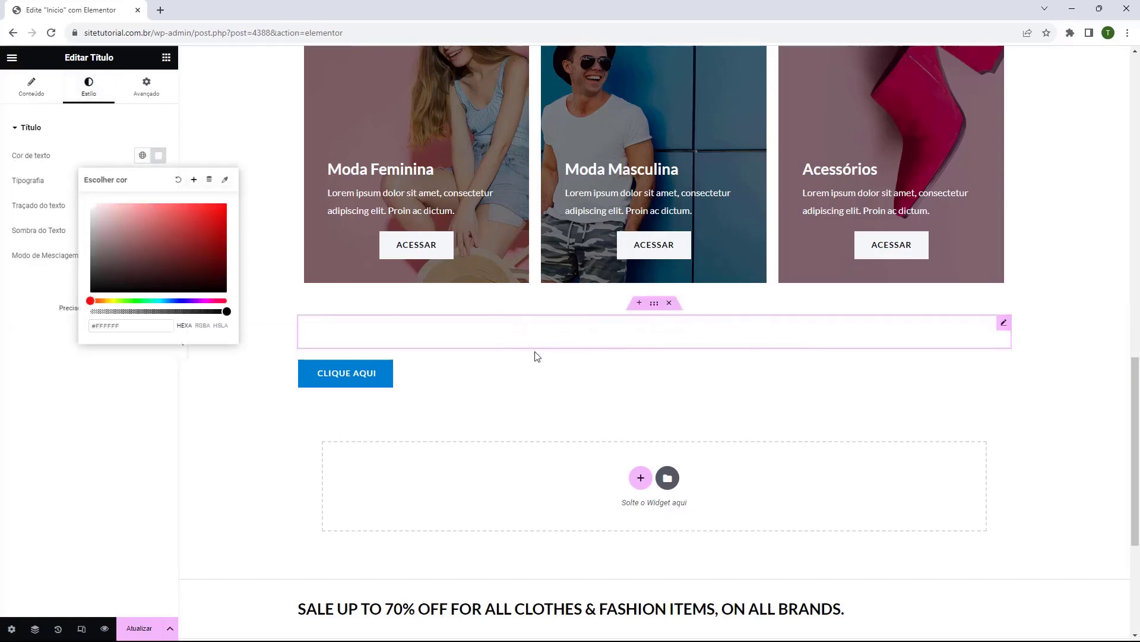
left_click(556, 332)
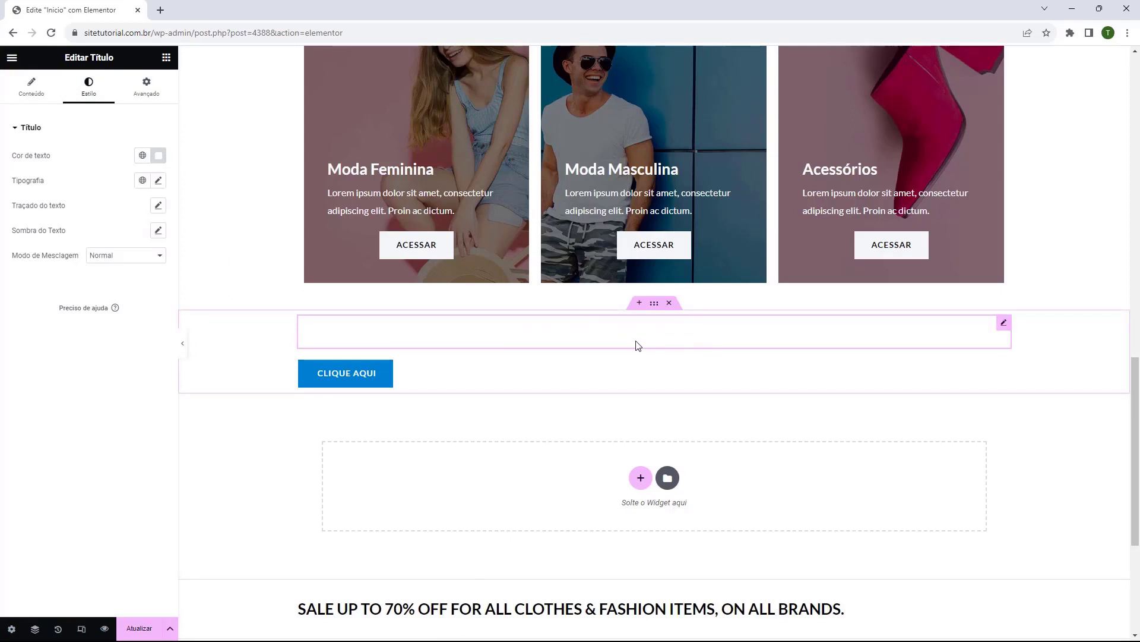
left_click(598, 379)
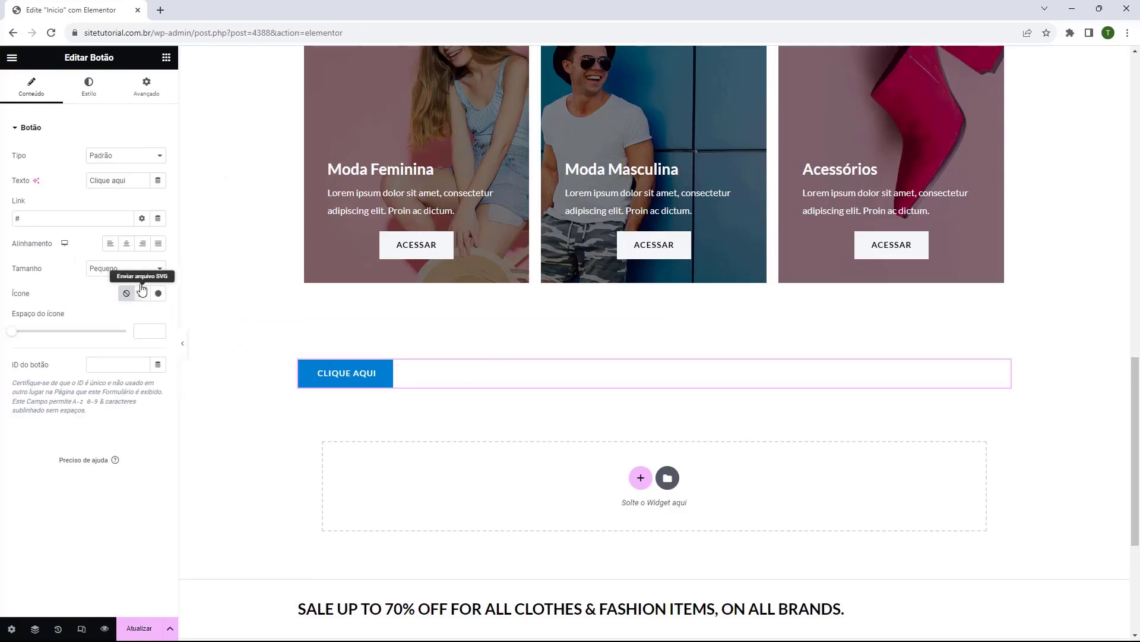
left_click(126, 252)
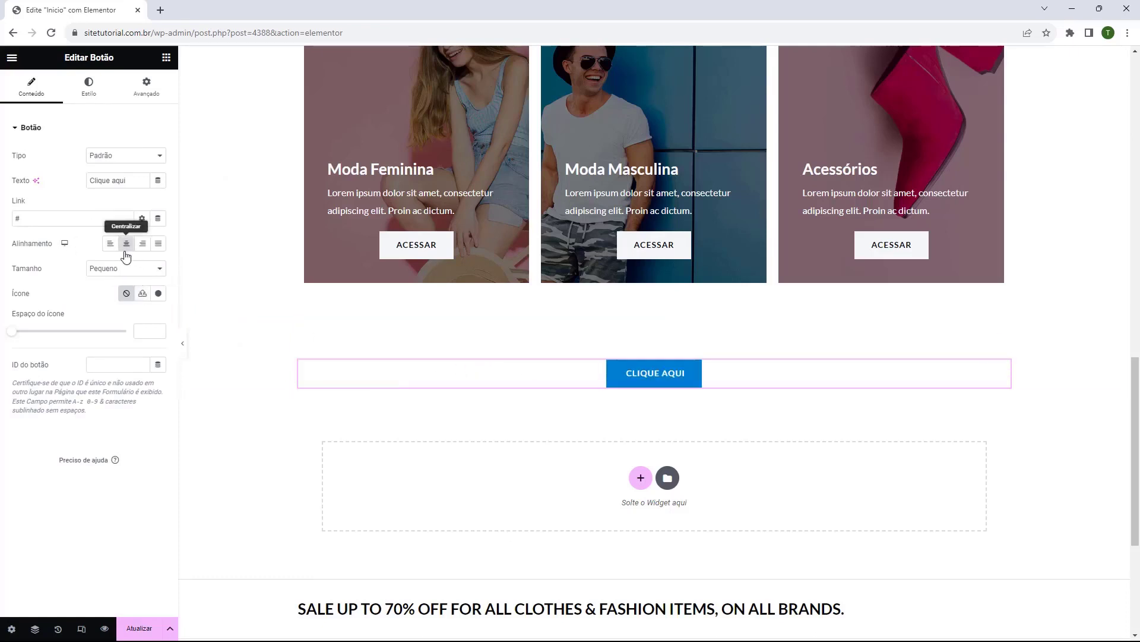
triple_click(102, 185)
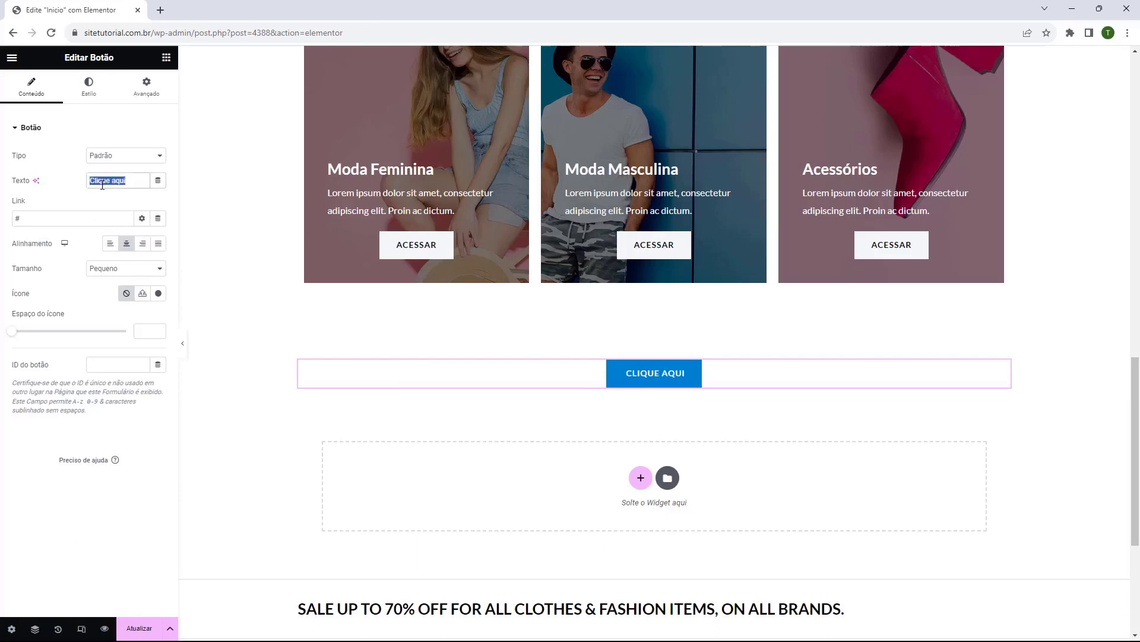
type("@")
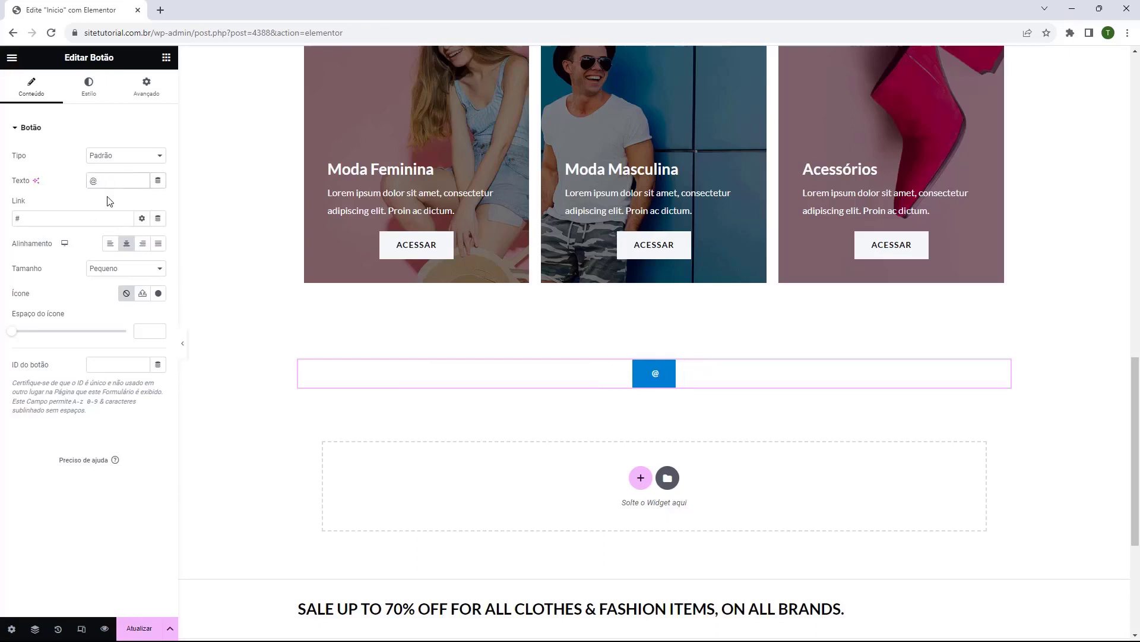
type("Loja")
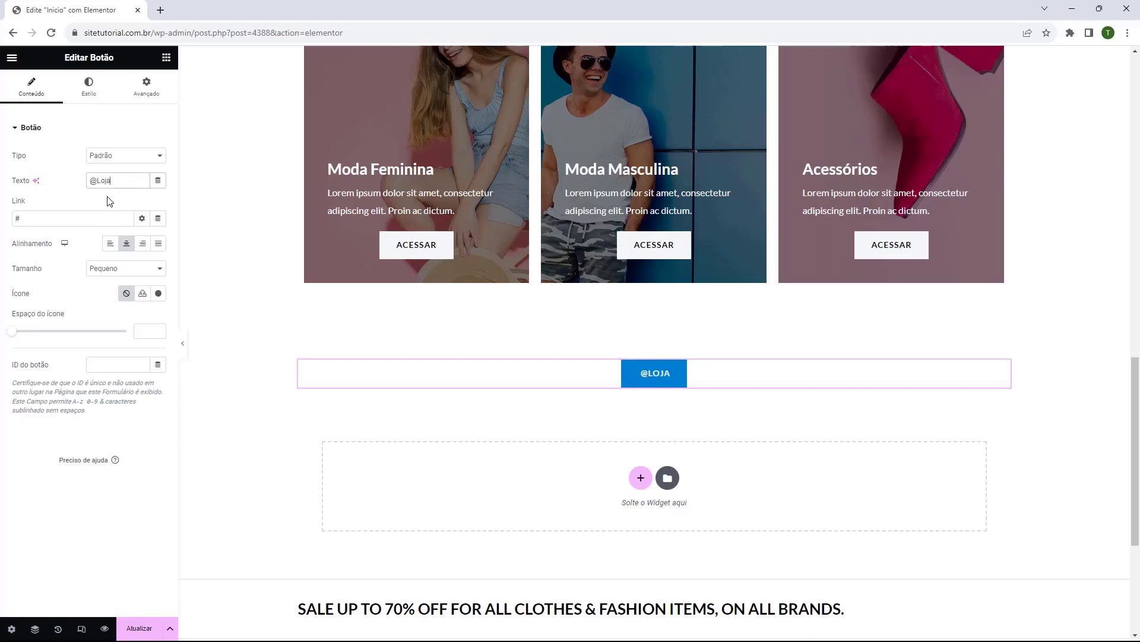
type("tutorial")
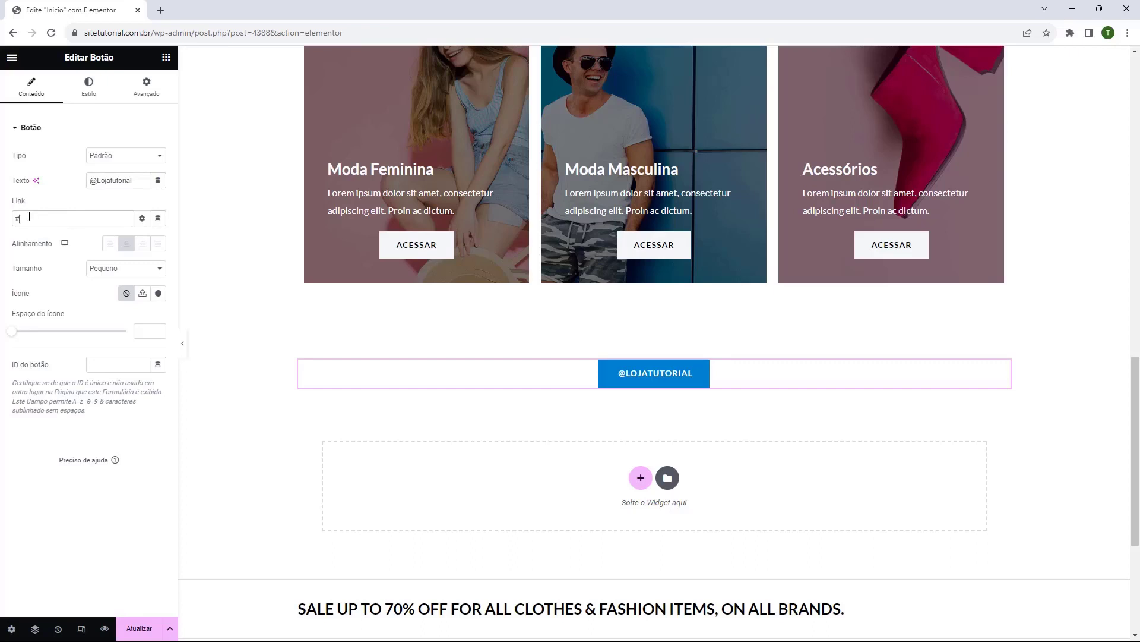
left_click(63, 220)
type("https://instagram.com")
left_click(159, 294)
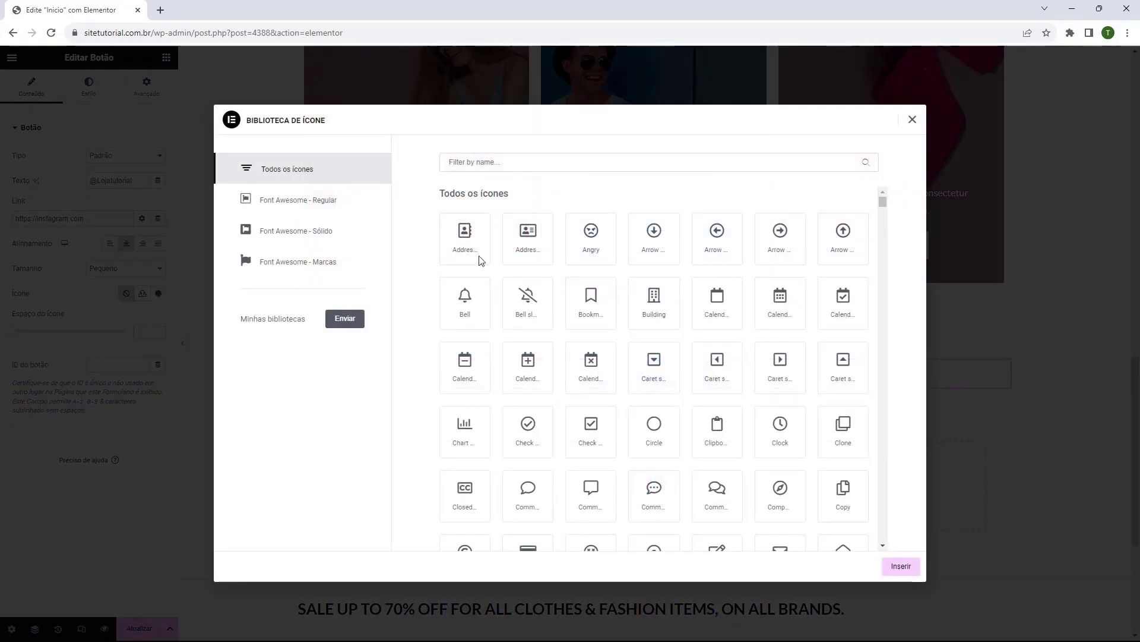
left_click(490, 172)
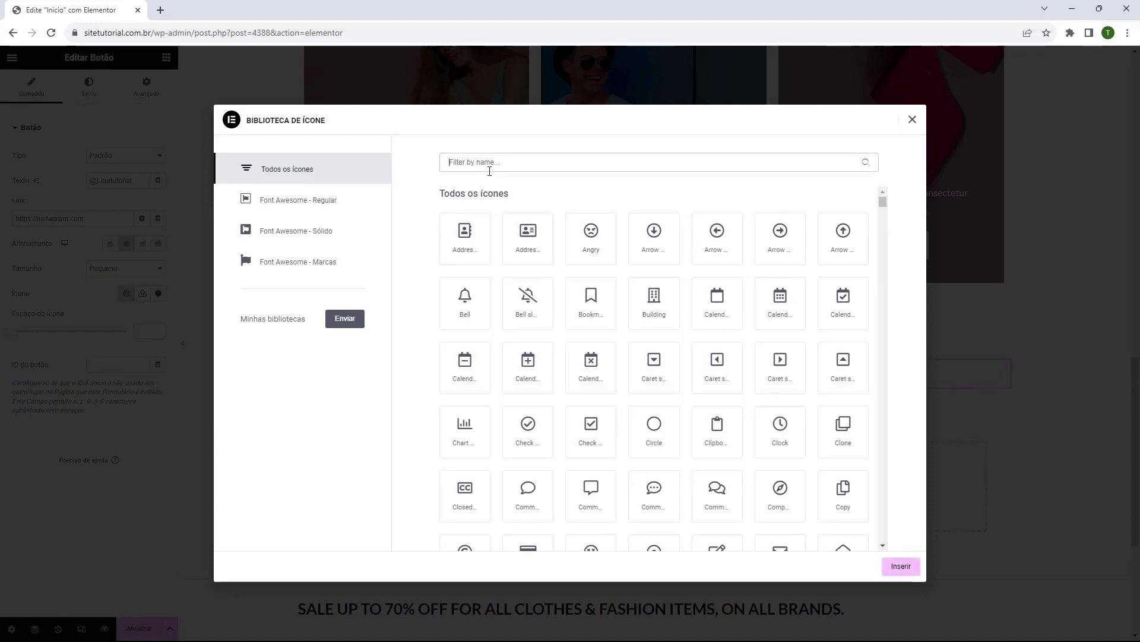
type("inst")
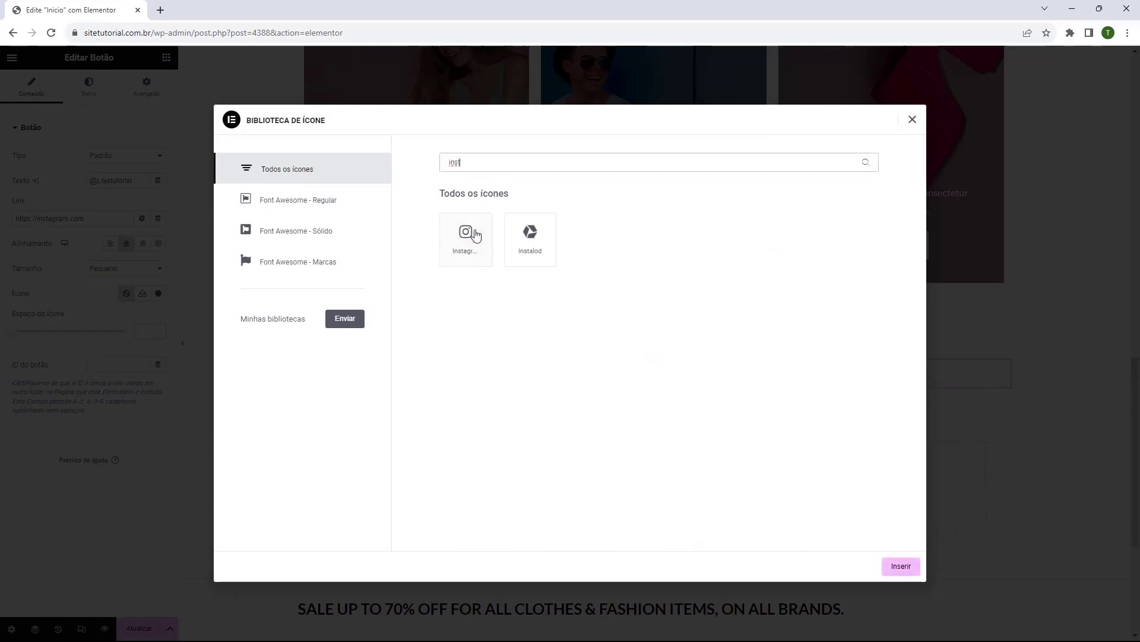
left_click(479, 246)
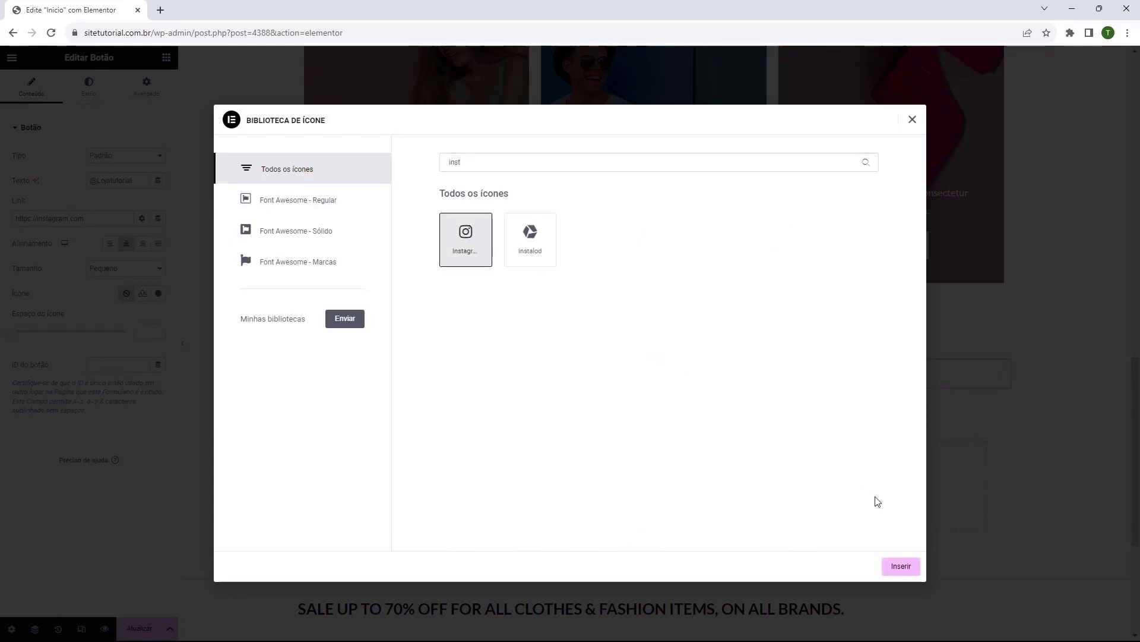
left_click(900, 566)
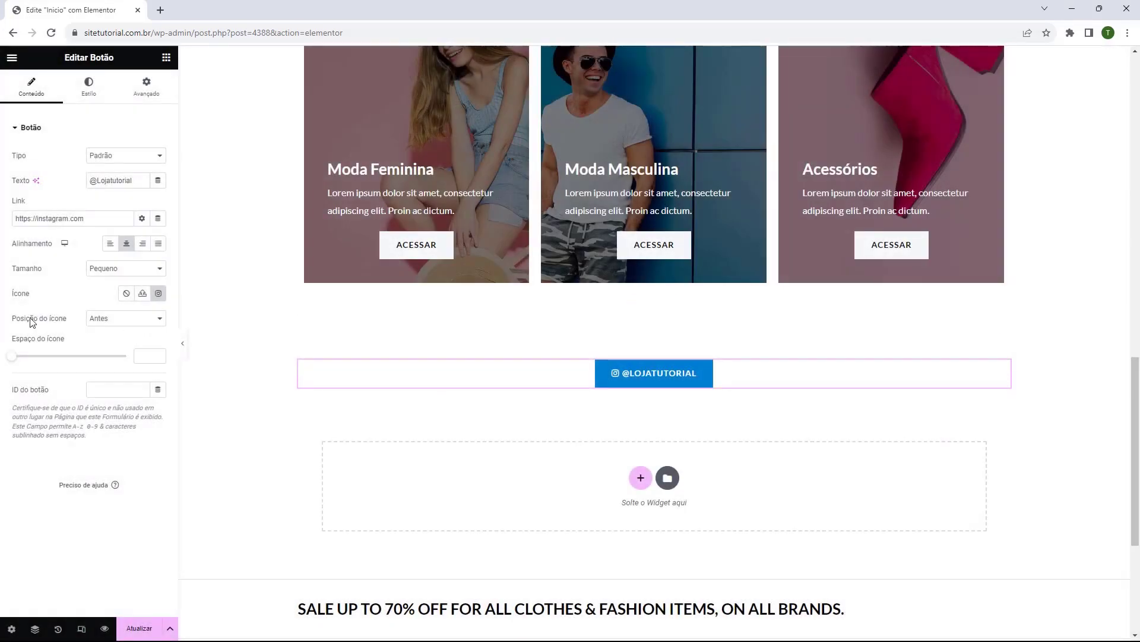
Try placing the button's icon after its text (Depois) and return it to before the text (Antes).
left_click(95, 319)
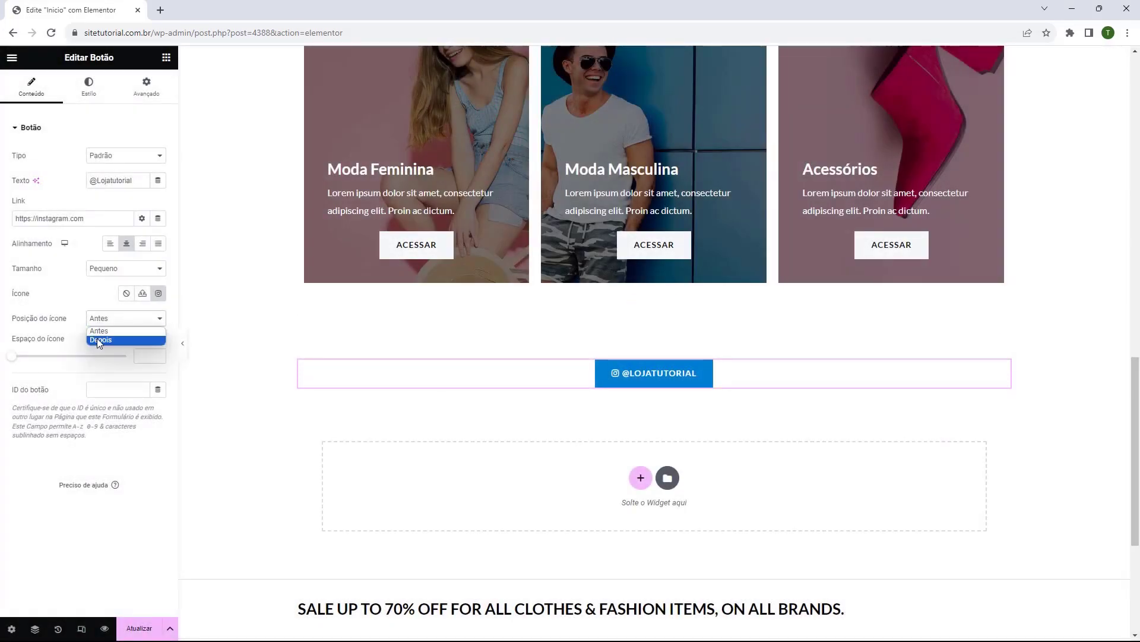
left_click(97, 338)
left_click(98, 321)
left_click(100, 331)
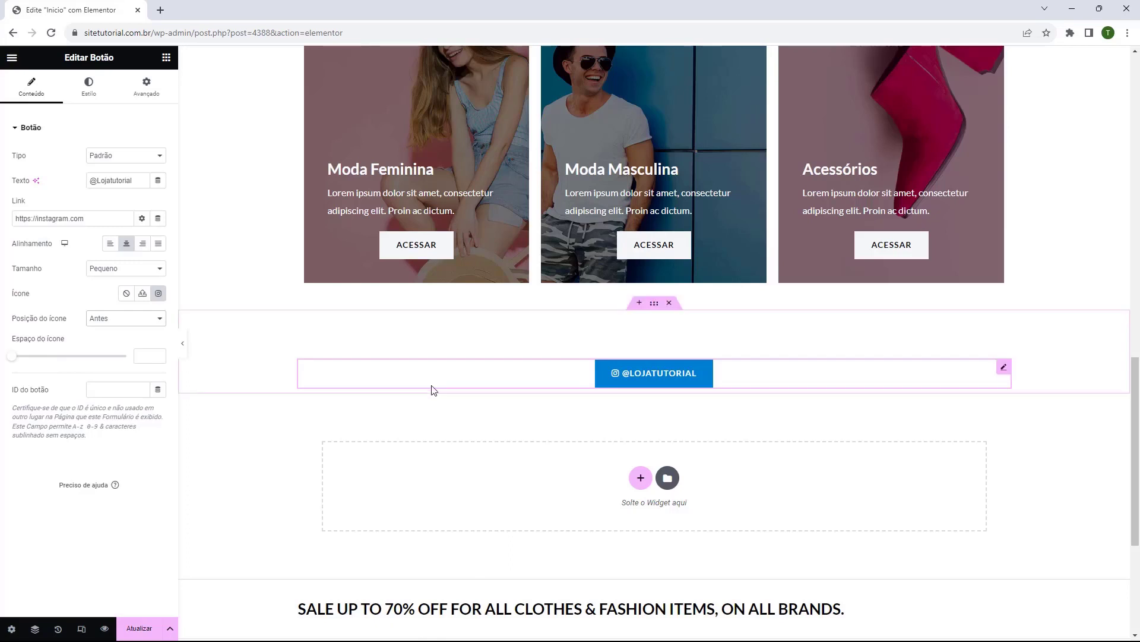
Set the Instagram button's normal text color to black.
left_click(90, 89)
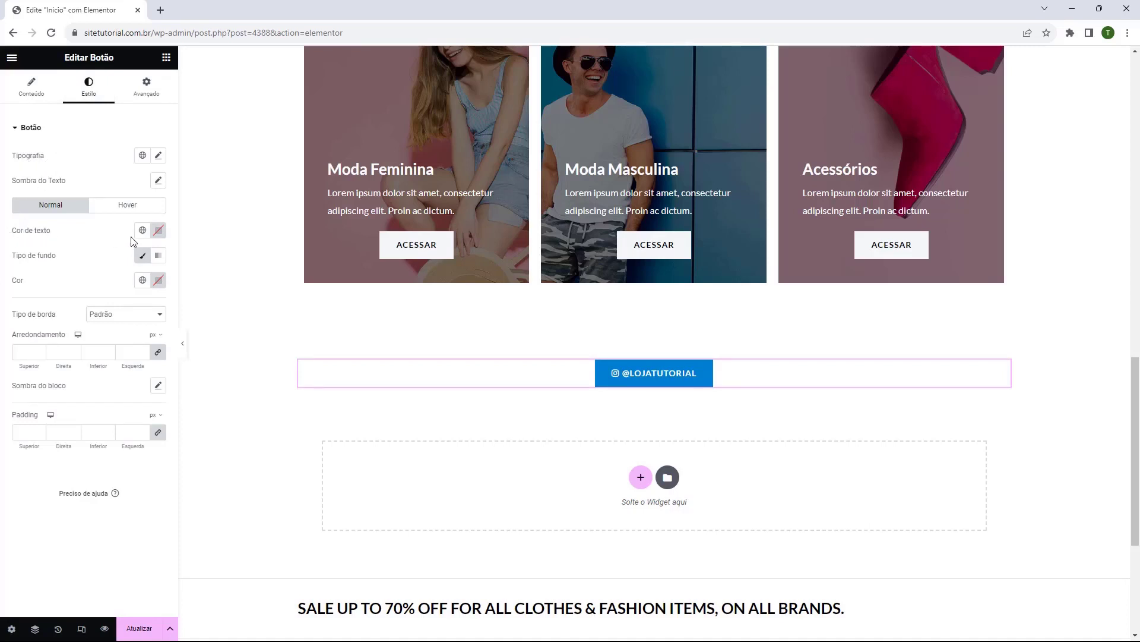
left_click(158, 237)
left_click_drag(124, 286, 81, 383)
left_click(14, 260)
Give the Instagram button a classic white background and set its corner rounding to 10 px on all corners.
left_click(143, 256)
left_click(143, 256)
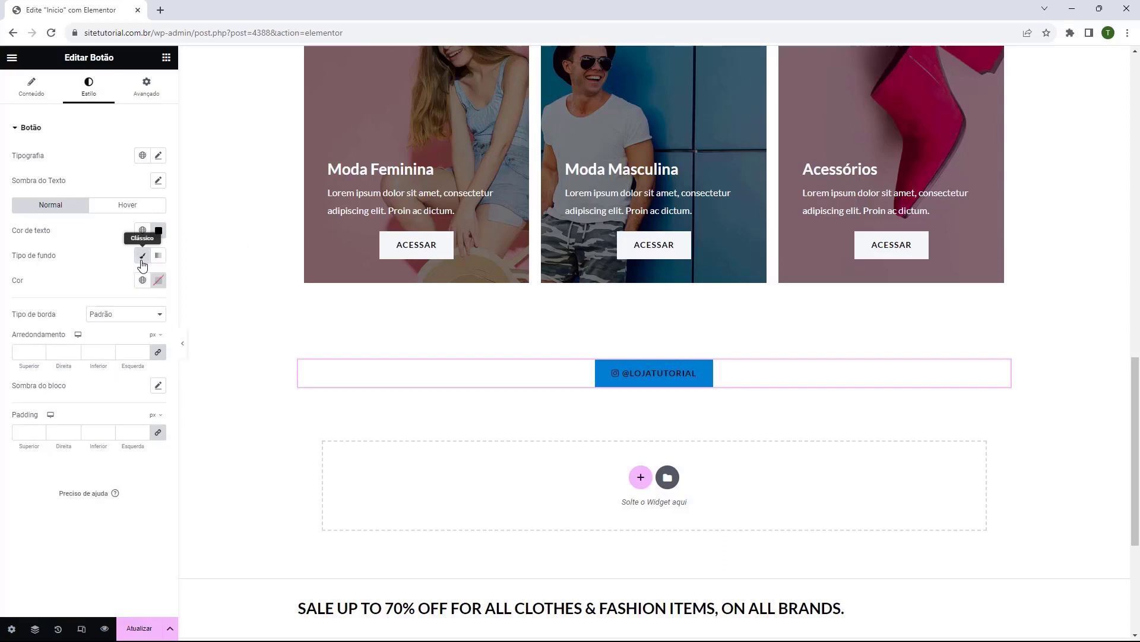
left_click(158, 281)
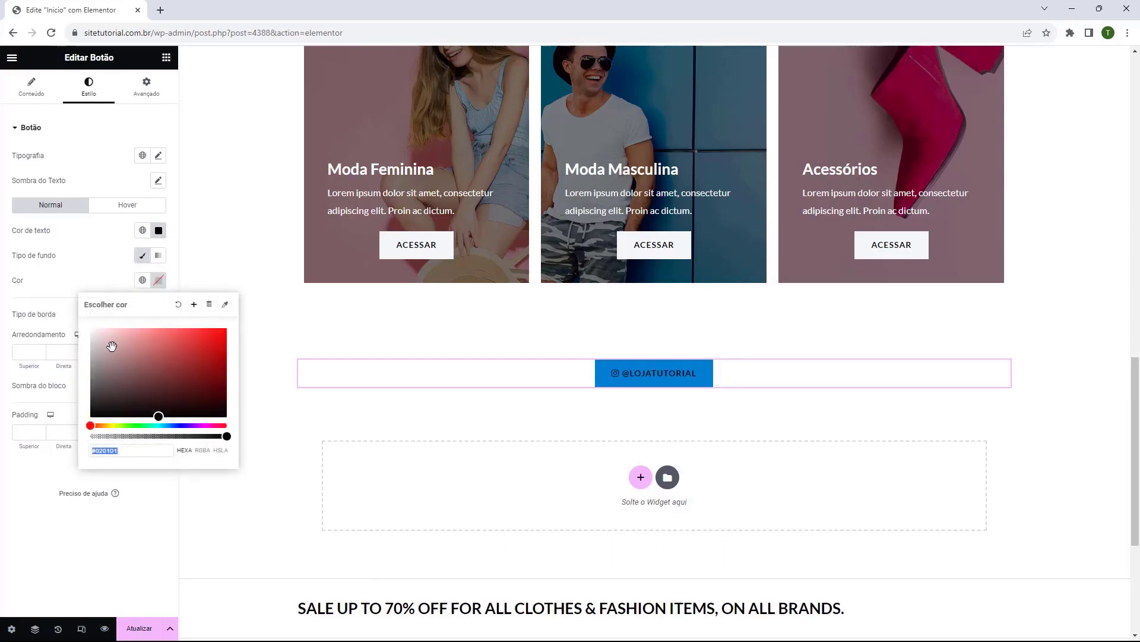
left_click_drag(112, 346, 76, 319)
left_click(75, 318)
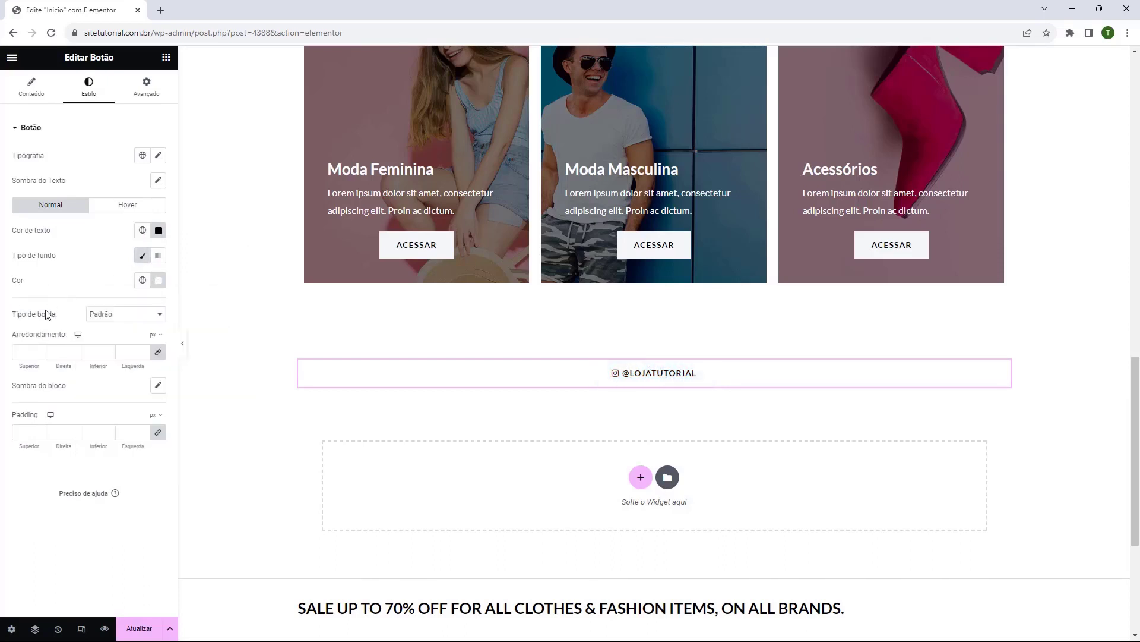
left_click(40, 350)
left_click(40, 355)
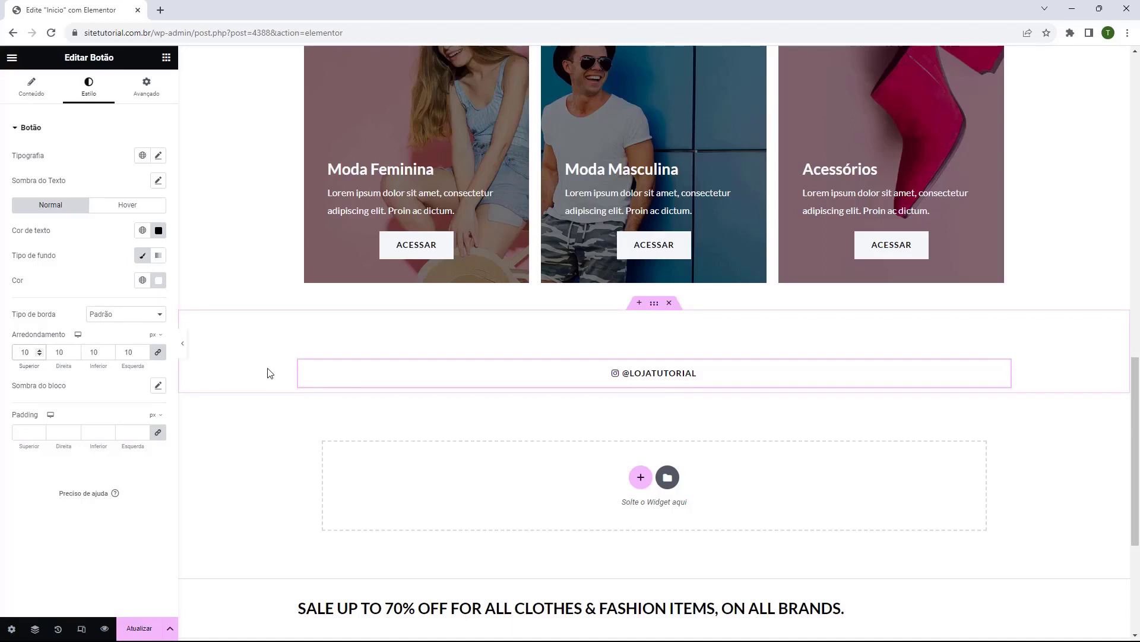
Give the container around the social media heading and button a classic solid bright blue background.
left_click(654, 305)
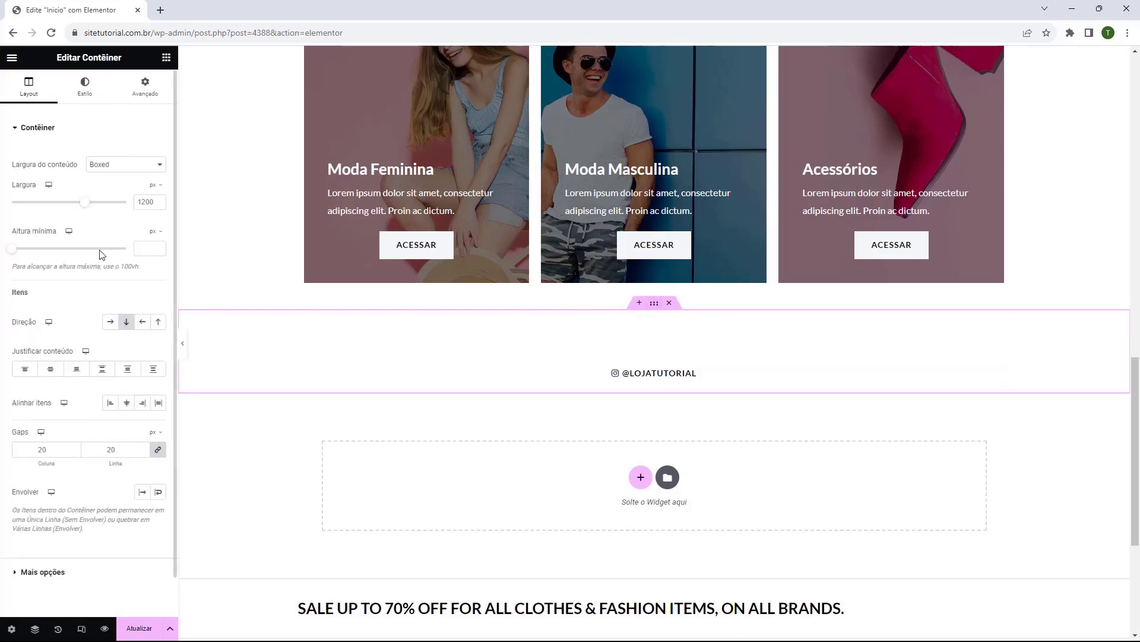
left_click(81, 100)
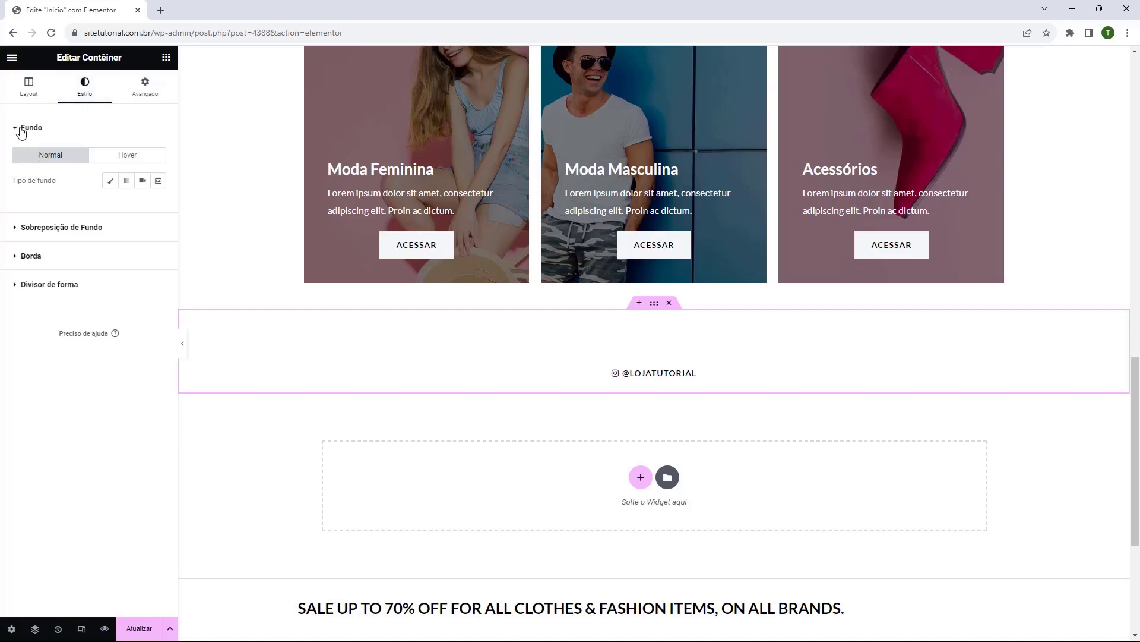
left_click(110, 185)
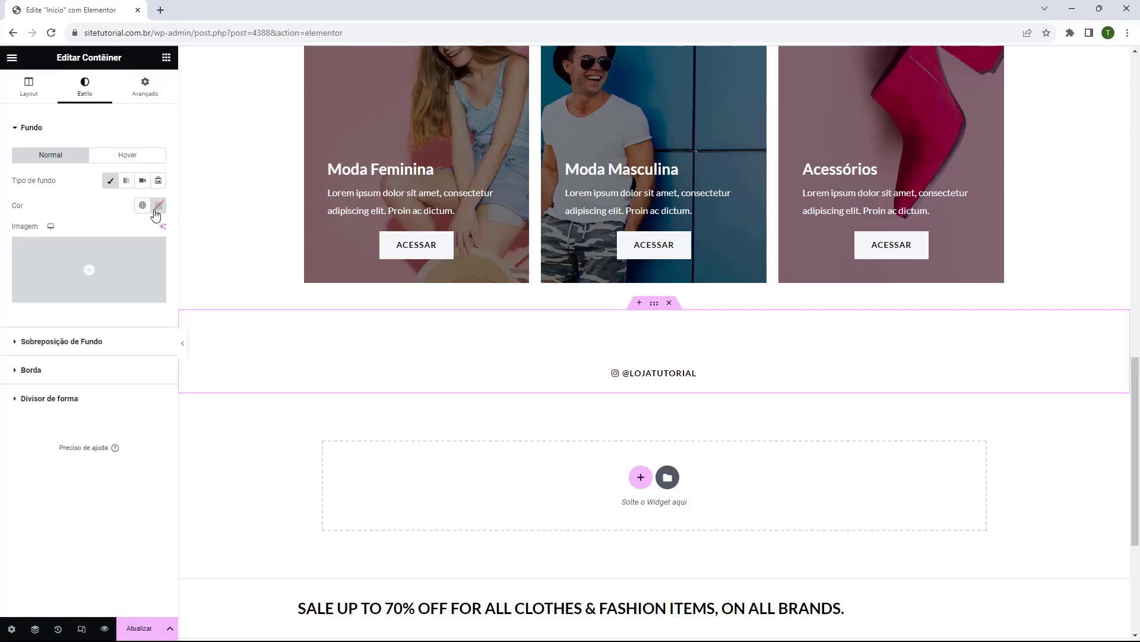
left_click(155, 214)
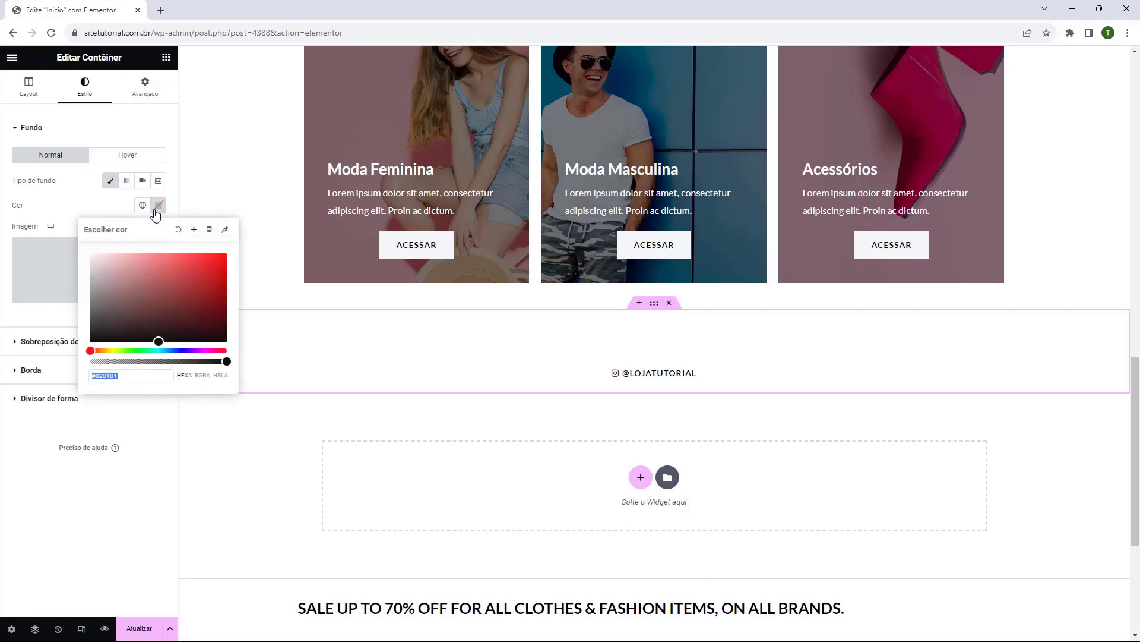
left_click(183, 351)
left_click_drag(164, 305, 188, 279)
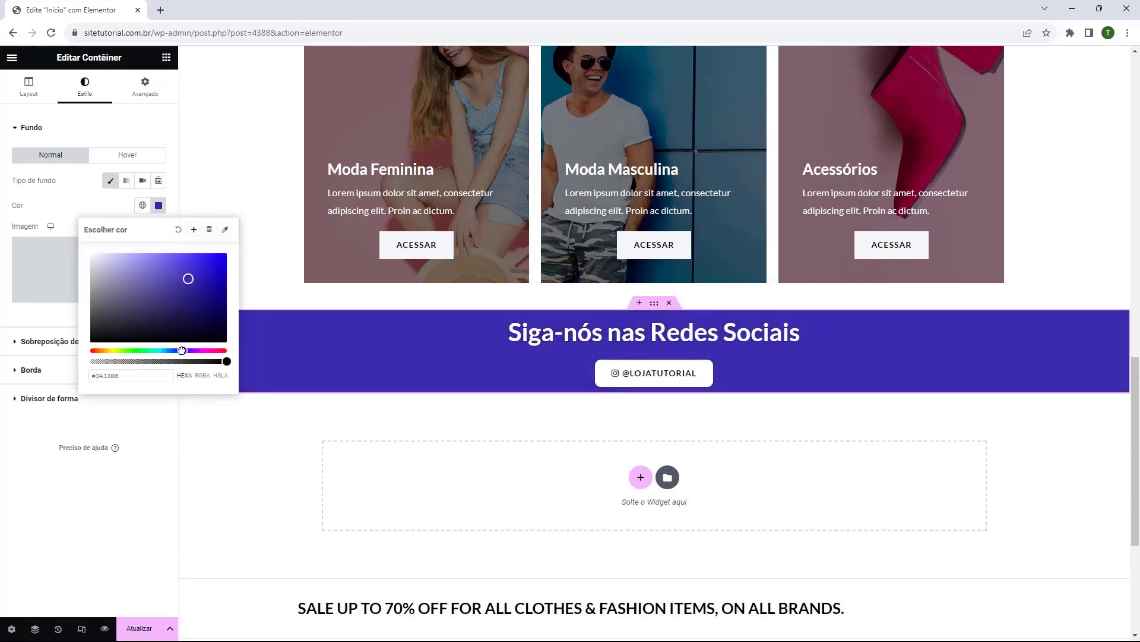
left_click_drag(182, 350, 180, 351)
left_click_drag(178, 309, 204, 303)
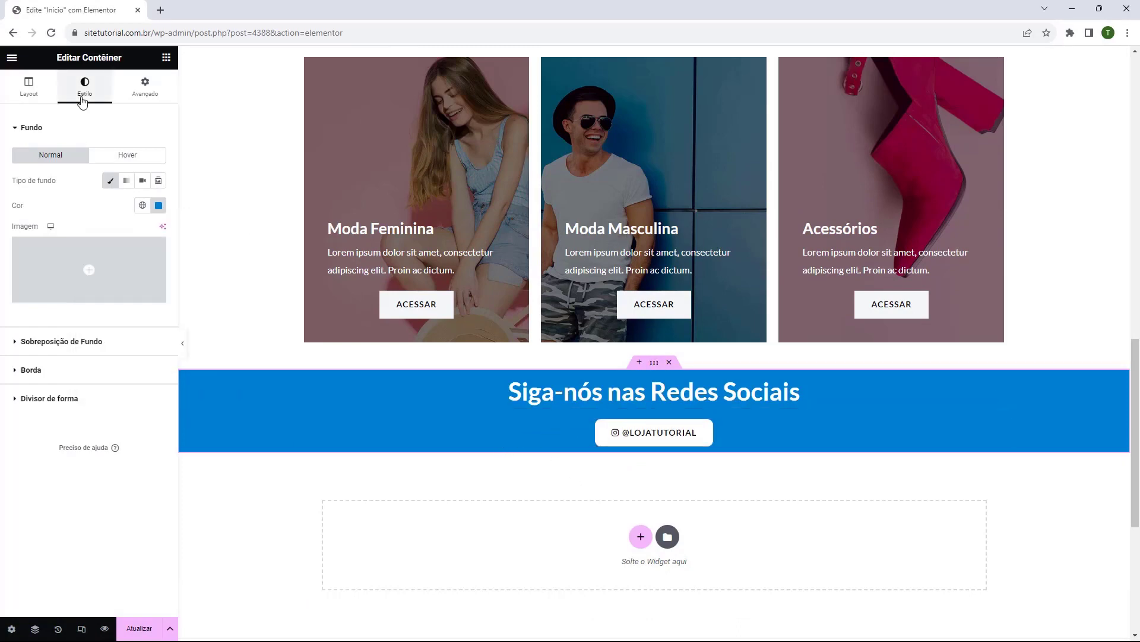
Unlink the social media container's padding and set it to 25 px top and bottom, 0 px right and left.
left_click(133, 104)
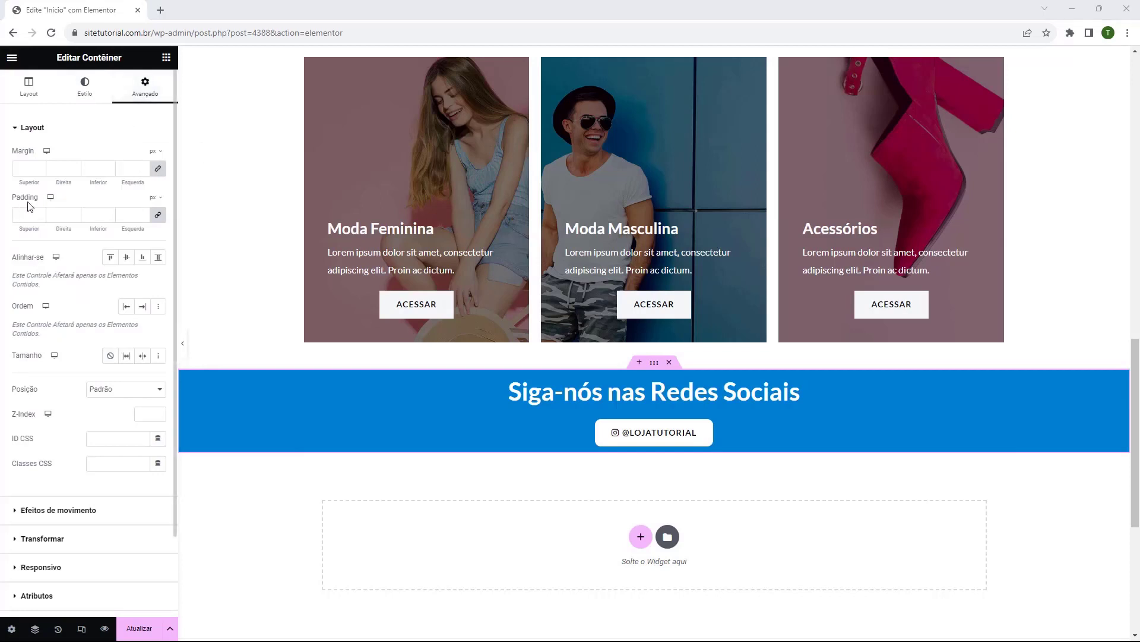
left_click(157, 214)
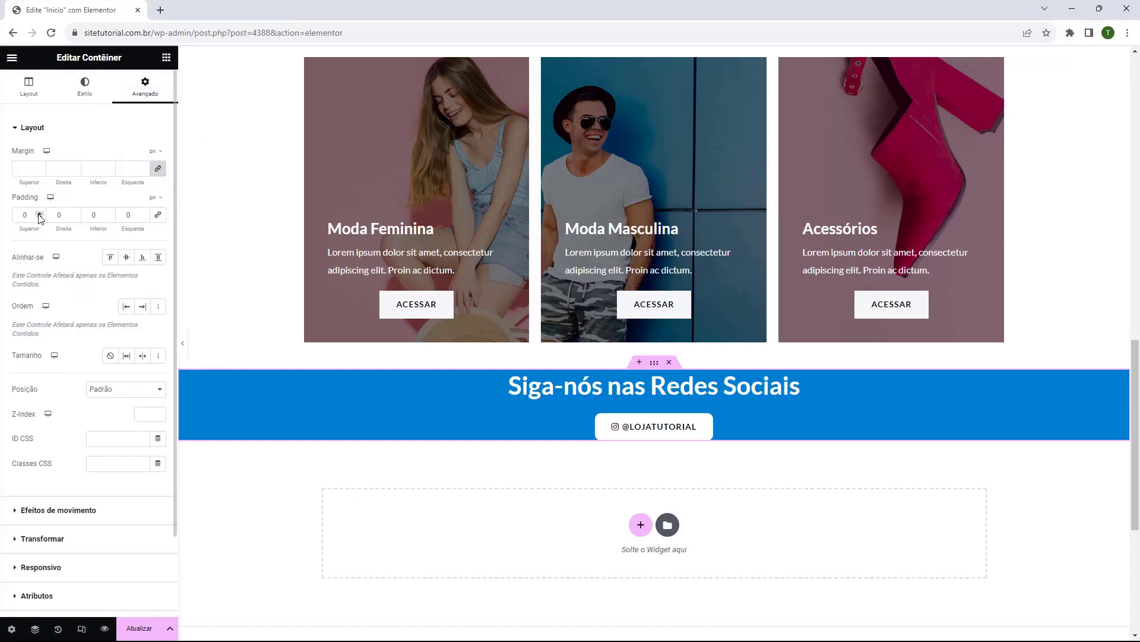
left_click_drag(38, 214, 40, 213)
left_click(41, 213)
left_click_drag(109, 213, 110, 213)
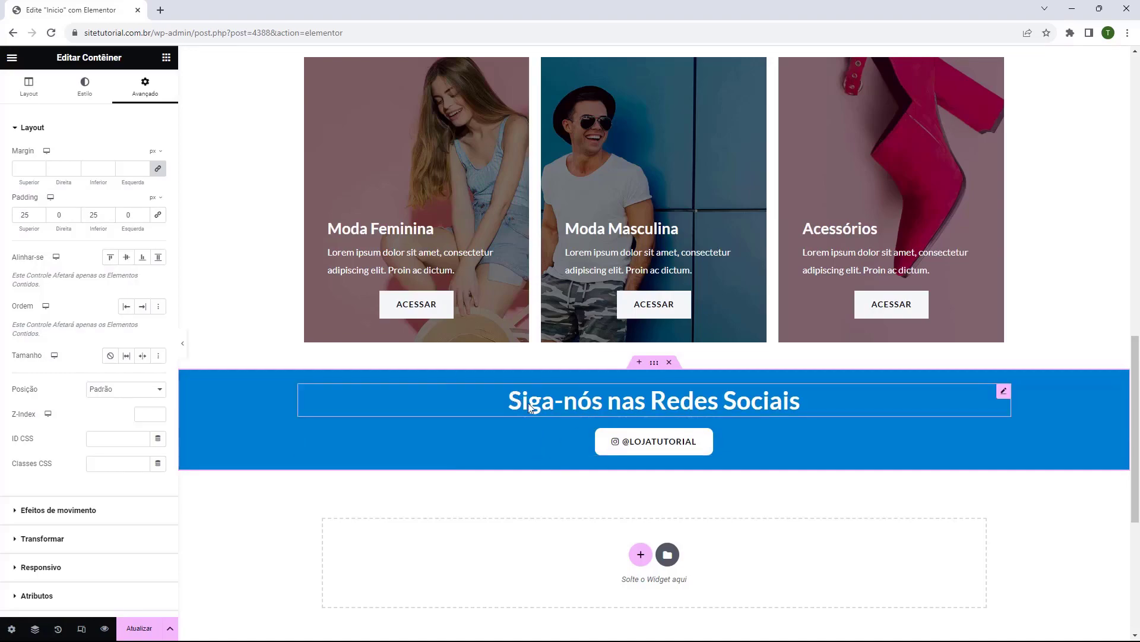
Review the whole home page in the editor, from the hero banner down to the social media section.
scroll(528, 402, "up", 15)
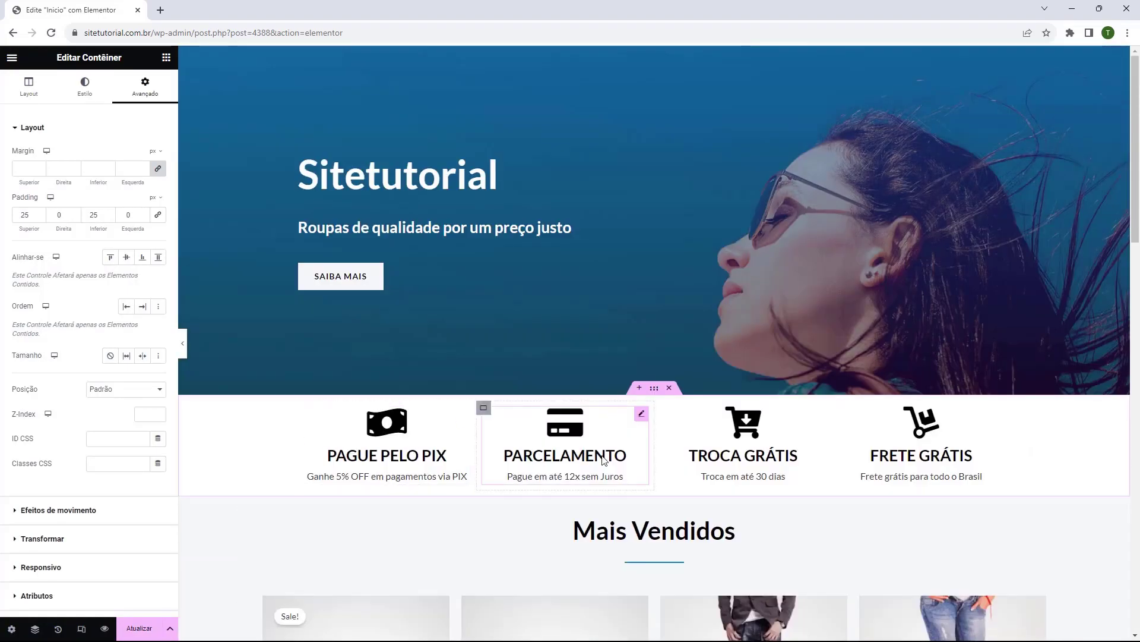
scroll(465, 446, "down", 4)
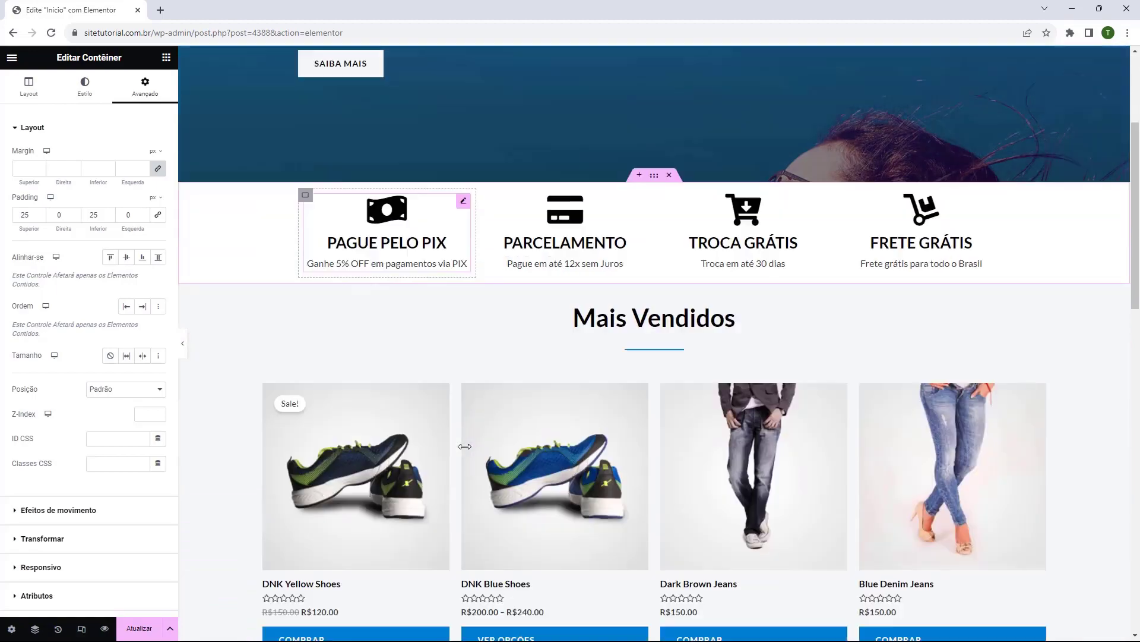
scroll(464, 446, "down", 5)
scroll(440, 351, "up", 2)
scroll(596, 247, "down", 3)
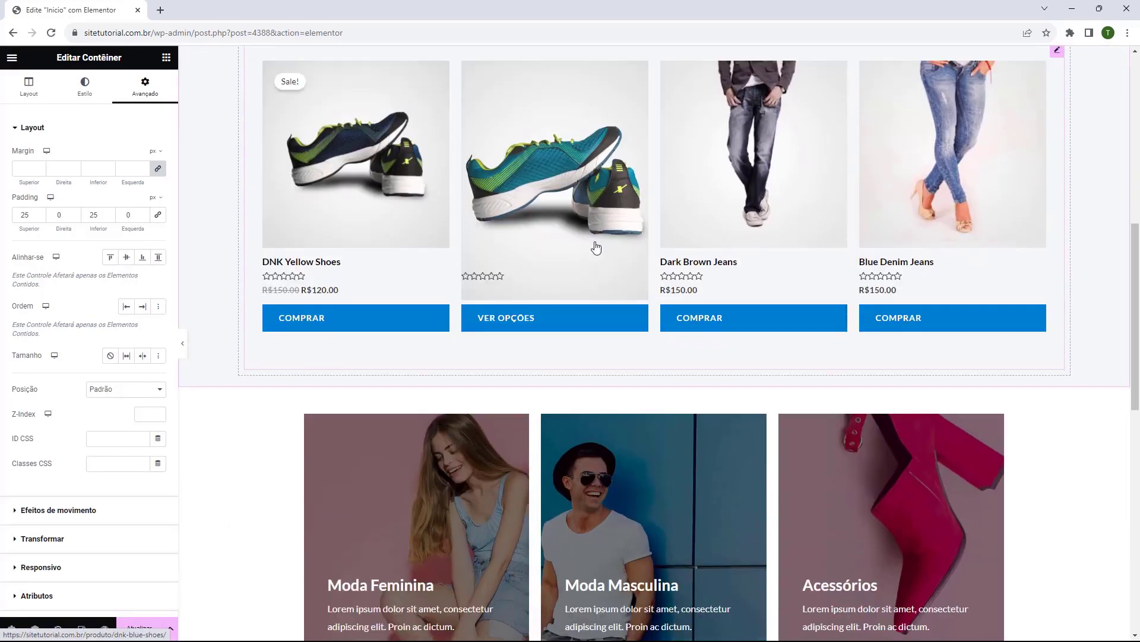
scroll(596, 247, "down", 4)
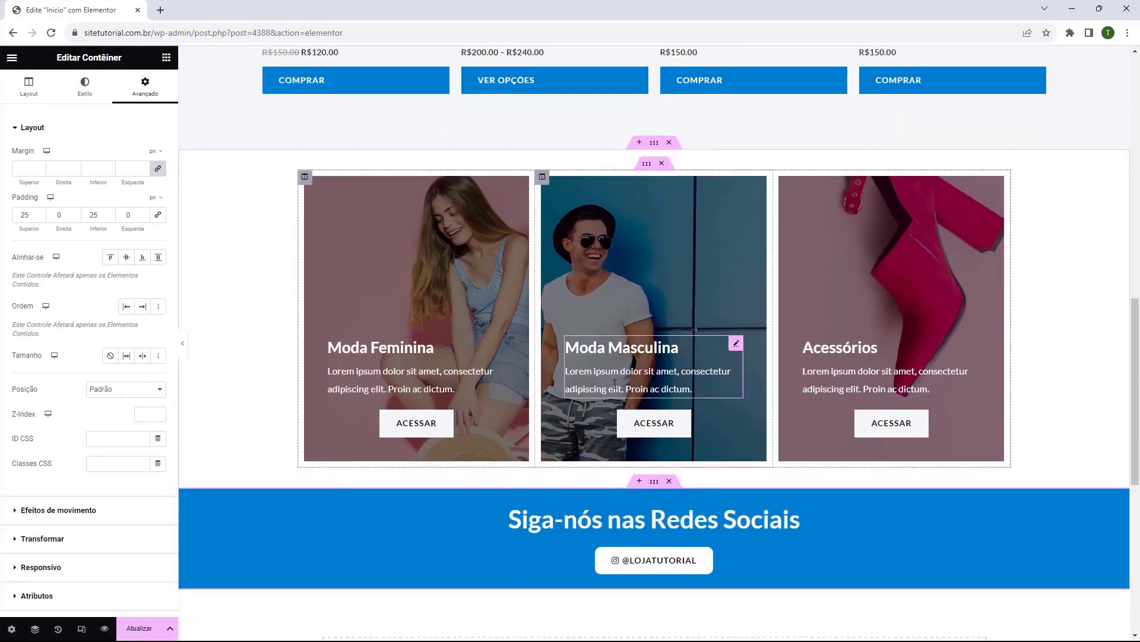
scroll(614, 382, "down", 3)
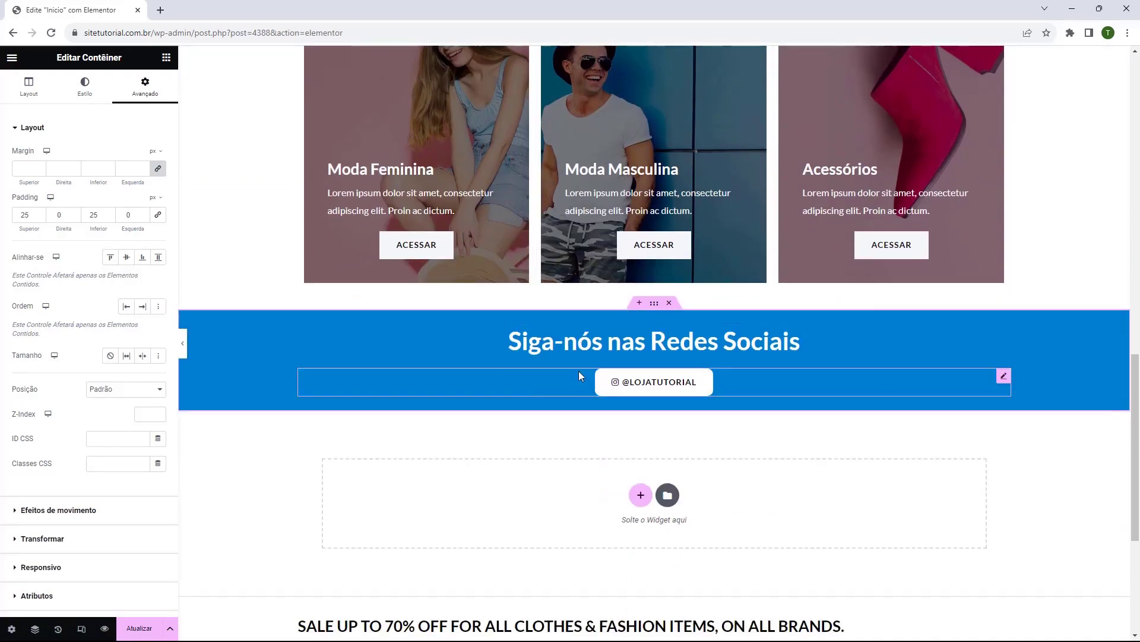
scroll(402, 397, "up", 15)
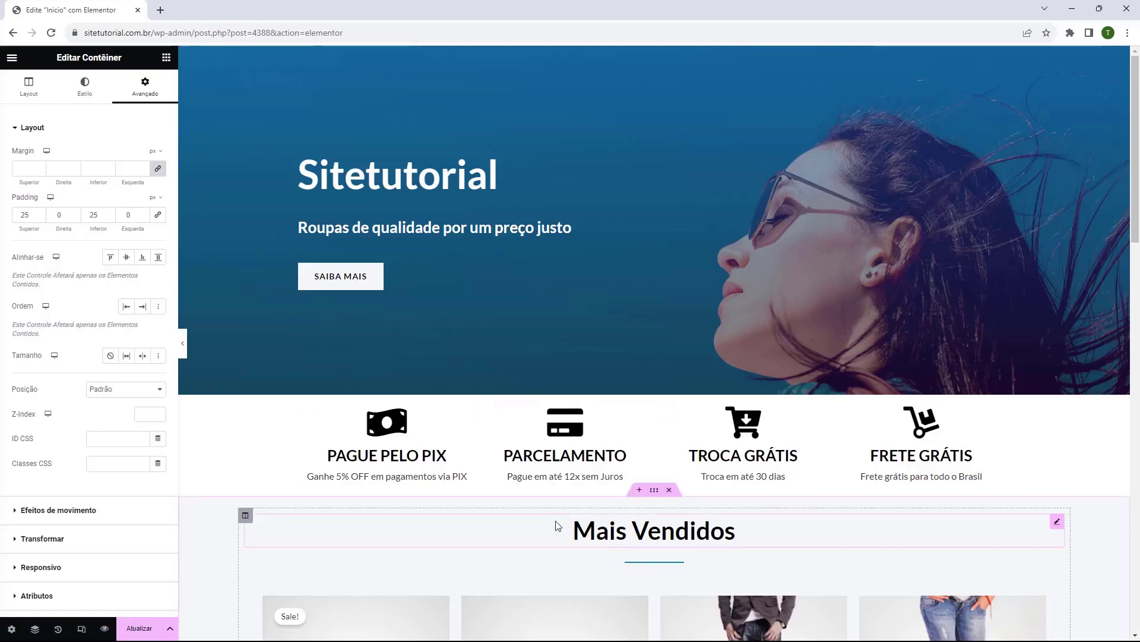
left_click(166, 57)
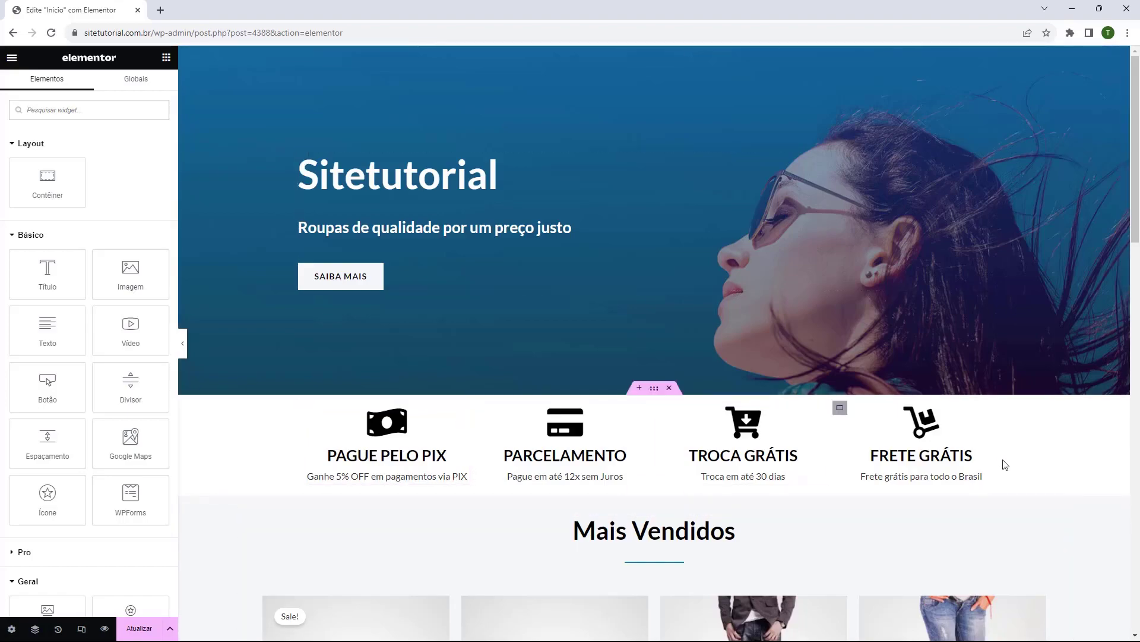
scroll(514, 276, "down", 15)
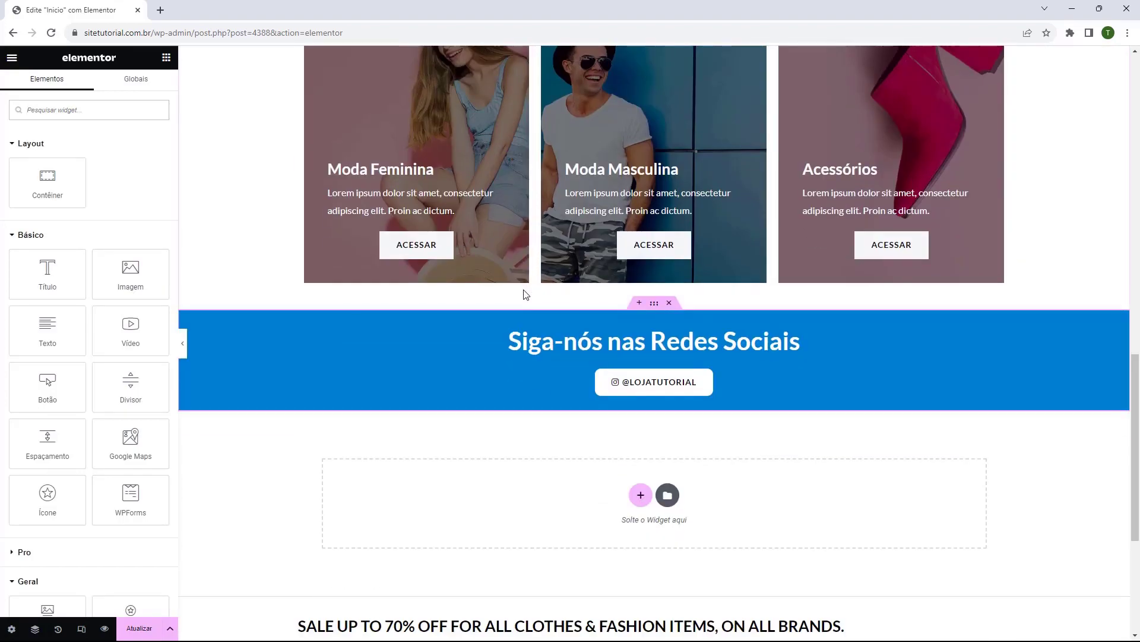
scroll(523, 300, "down", 4)
scroll(523, 305, "up", 15)
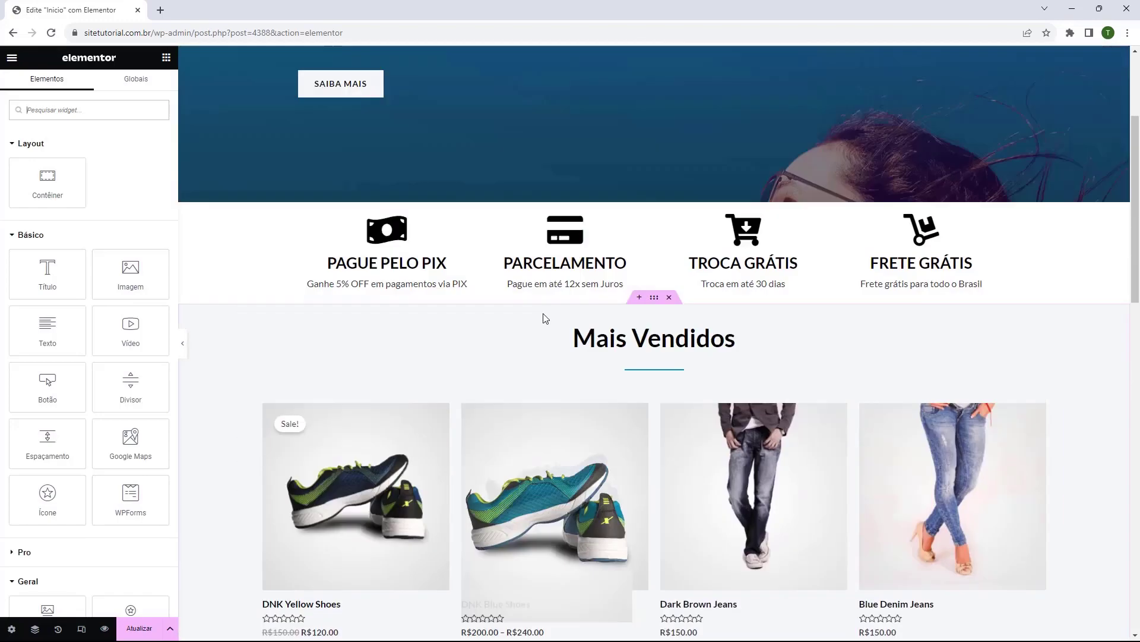
scroll(594, 311, "up", 3)
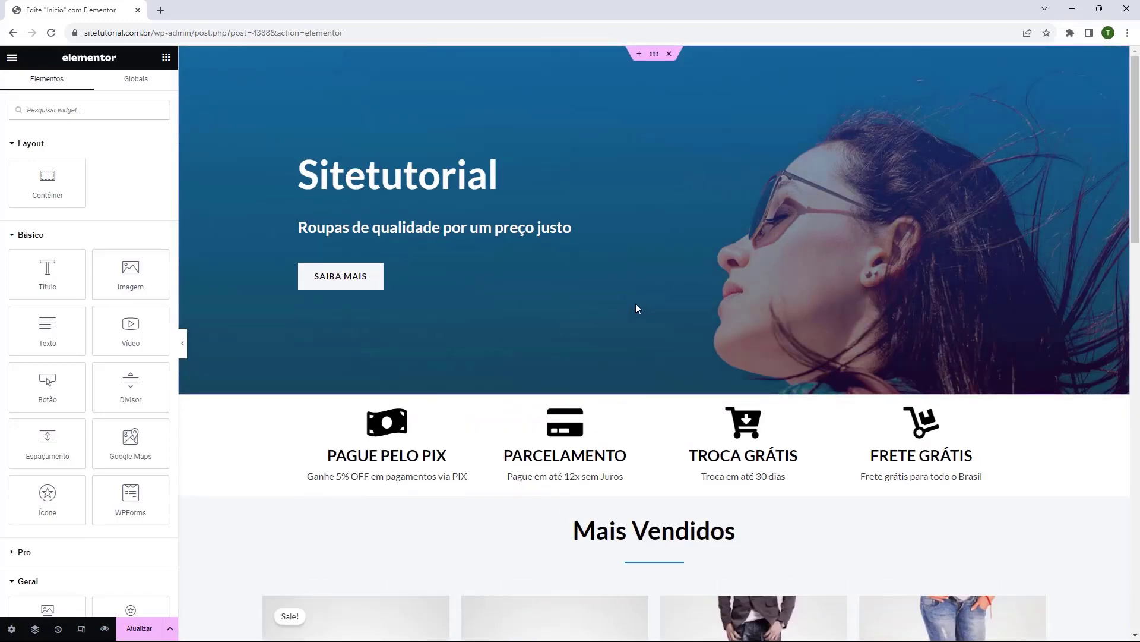
Update the home page and review its published version from the hero banner to the footer.
left_click(136, 631)
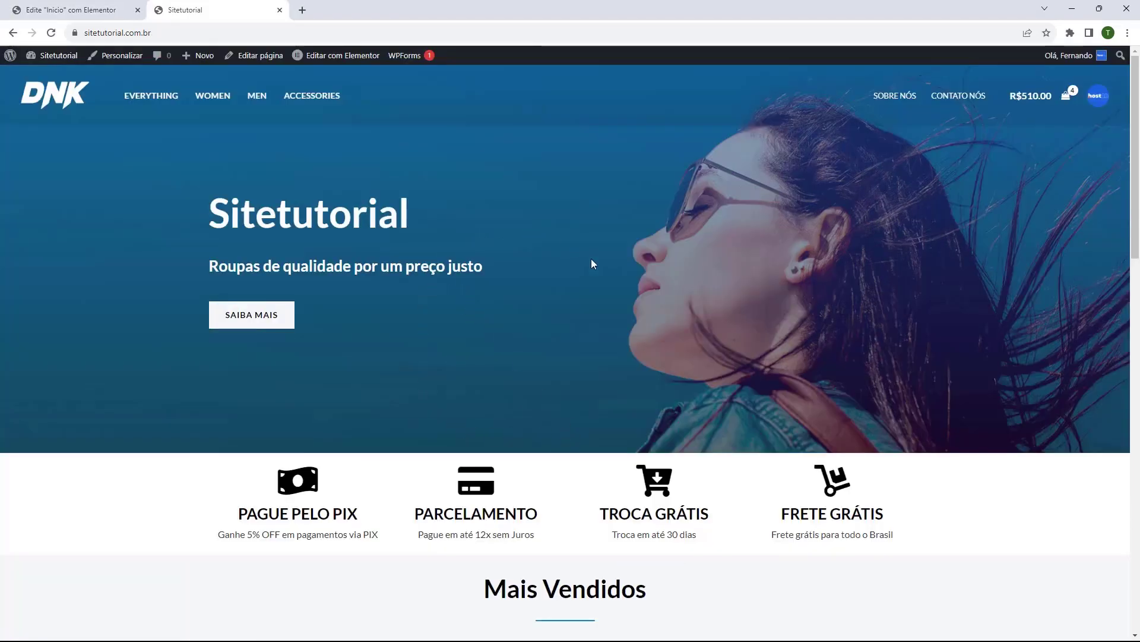
scroll(592, 262, "down", 15)
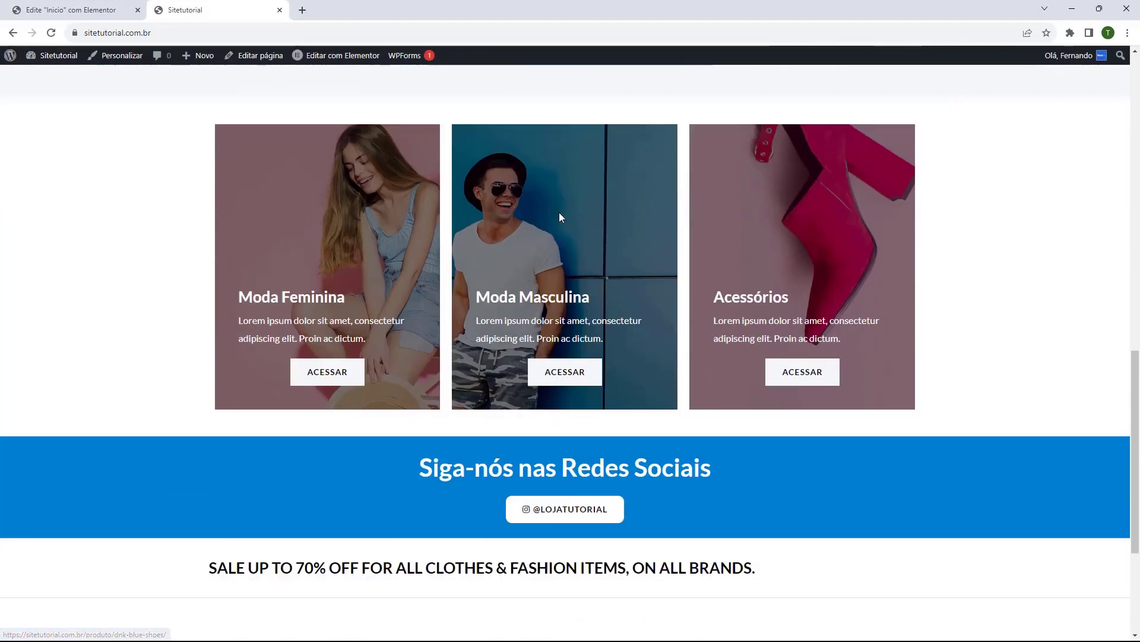
scroll(560, 217, "down", 4)
scroll(571, 368, "up", 19)
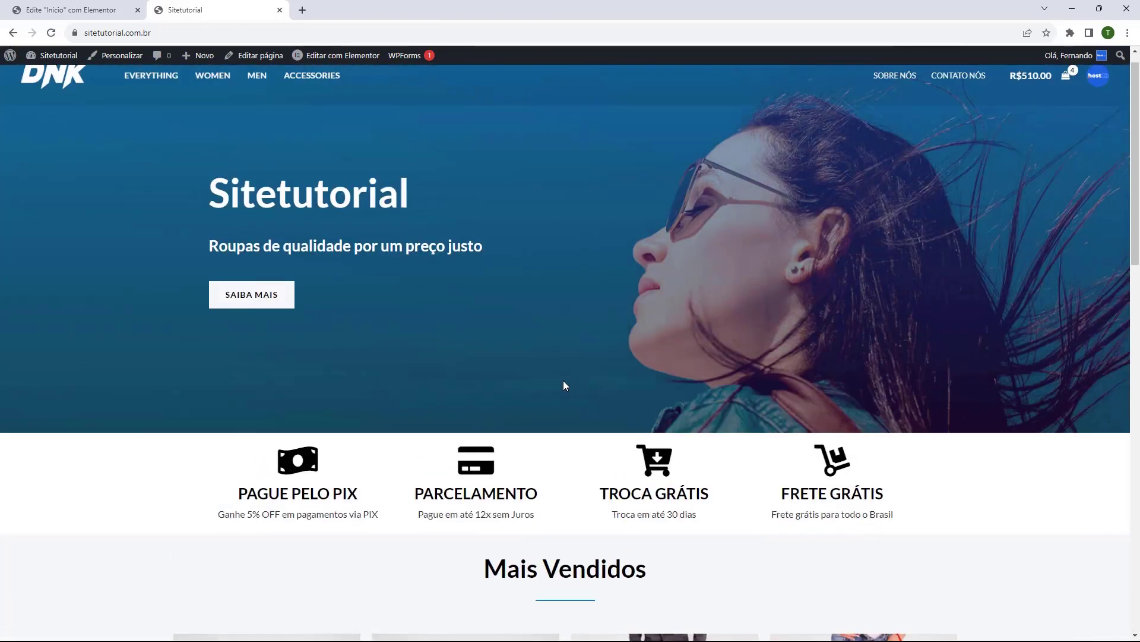